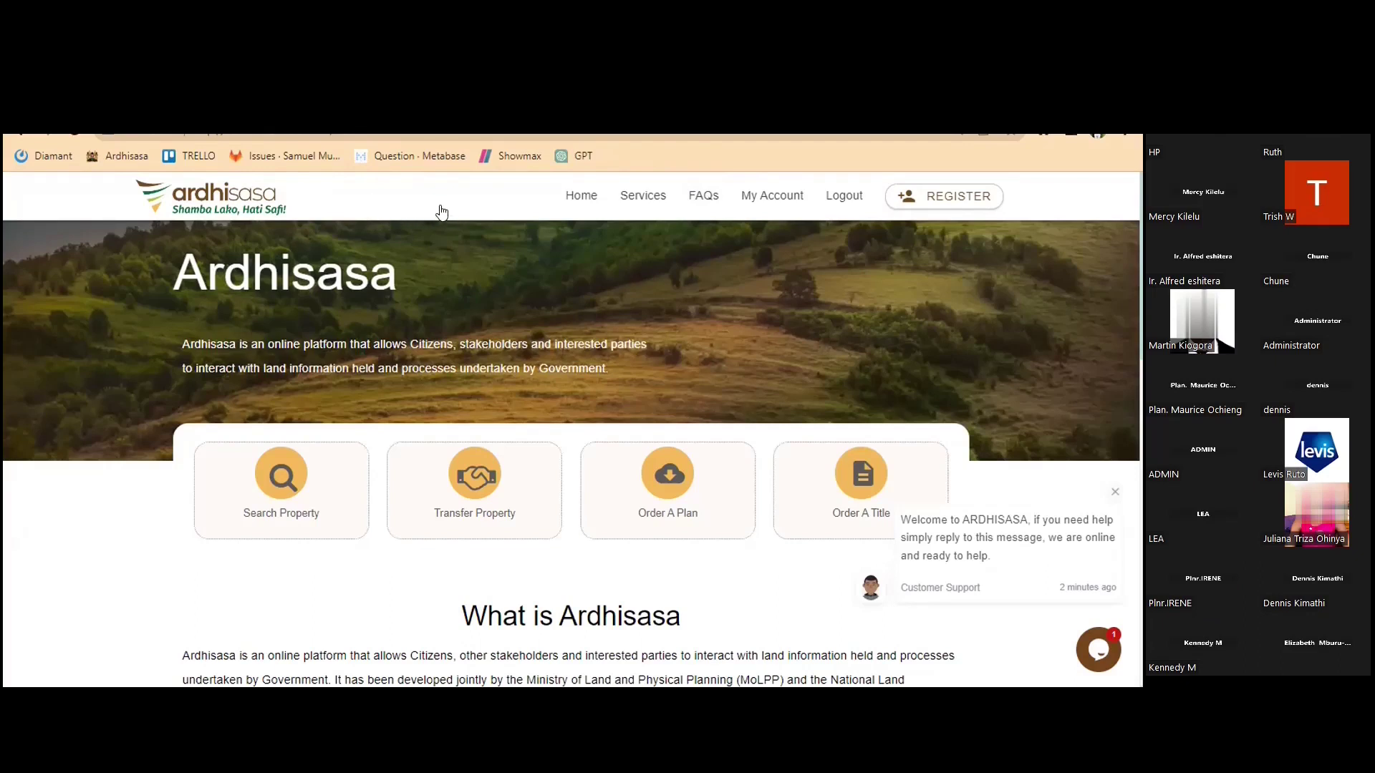
Choose Individual Registration from the REGISTER menu to open the ID verification form
{"action": "left_click", "coordinate": [927, 208]}
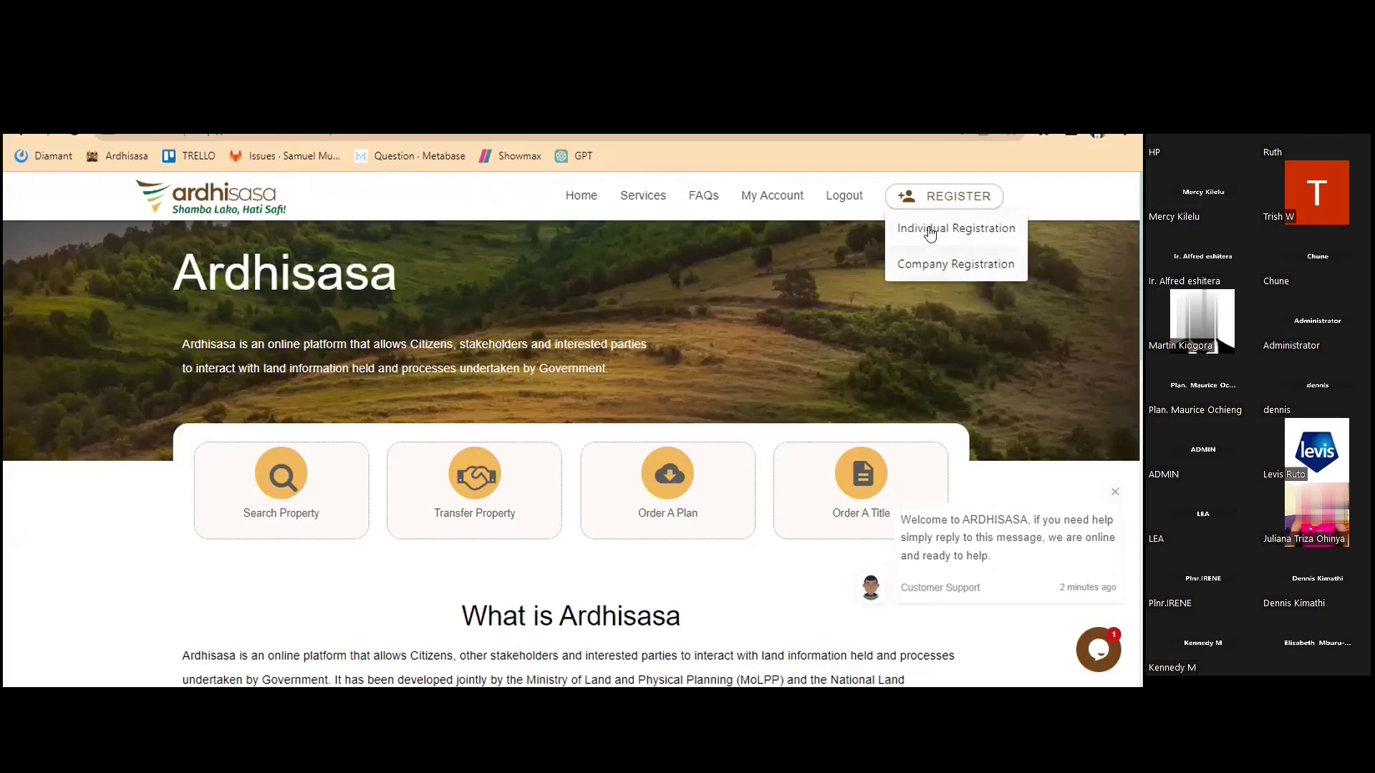
{"action": "left_click", "coordinate": [929, 231]}
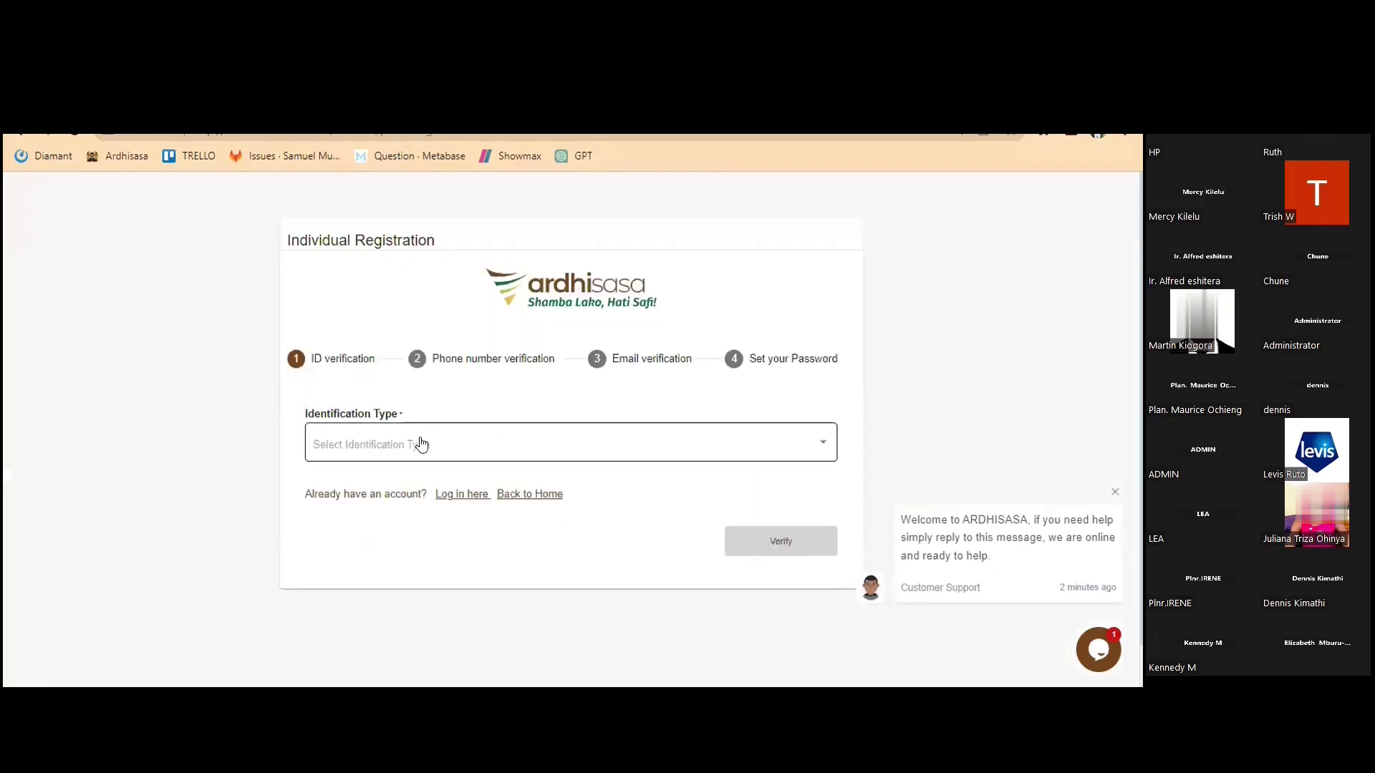
Select NATIONAL ID as the identification type, enter the ID number and verify it
{"action": "left_click", "coordinate": [398, 450]}
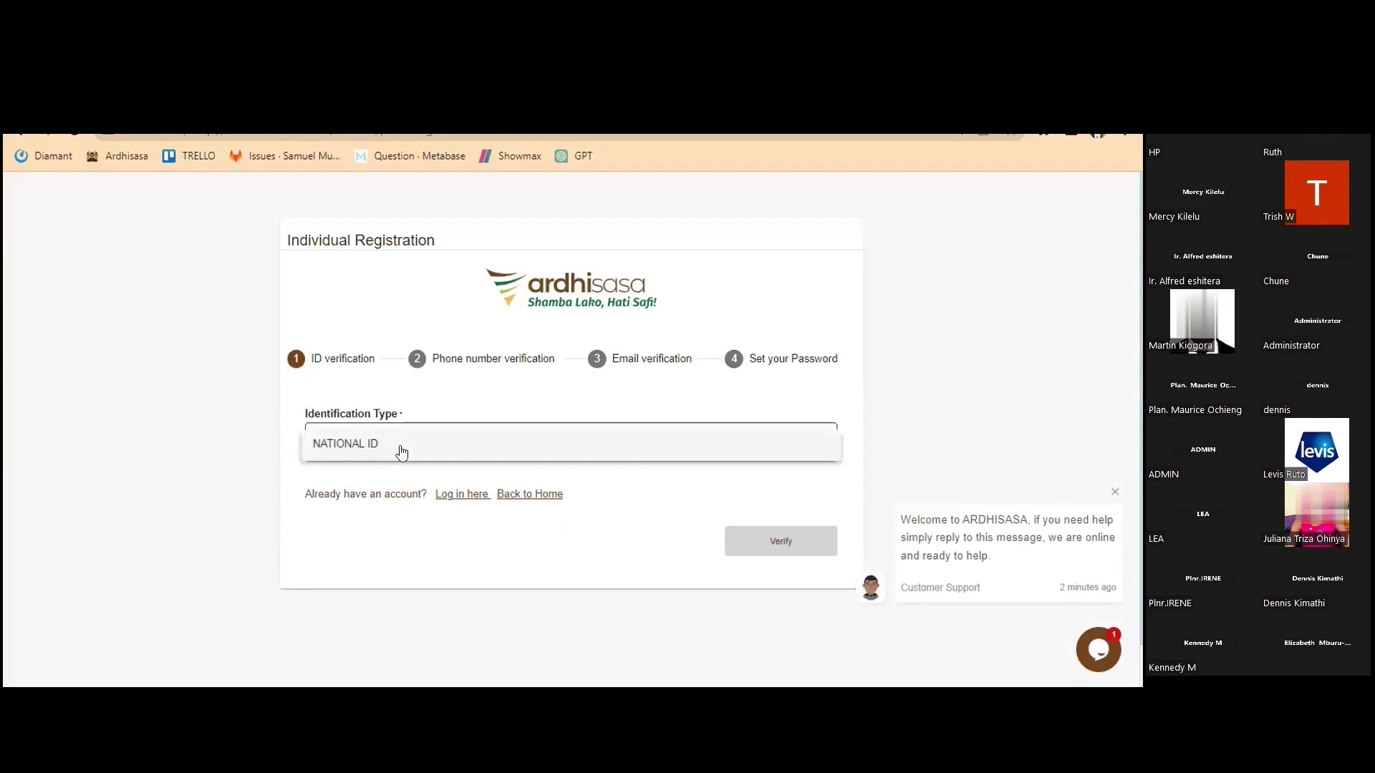
{"action": "left_click", "coordinate": [401, 450]}
{"action": "left_click", "coordinate": [398, 512]}
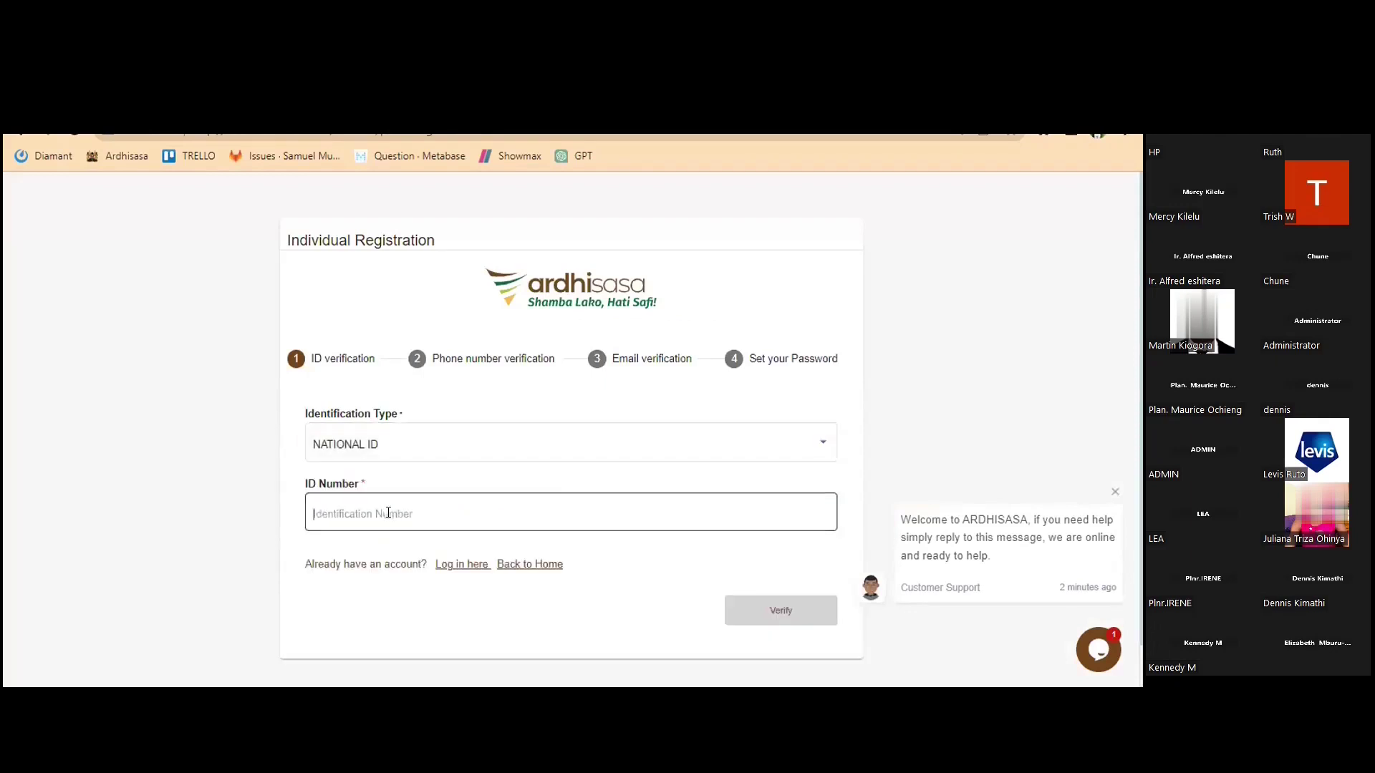
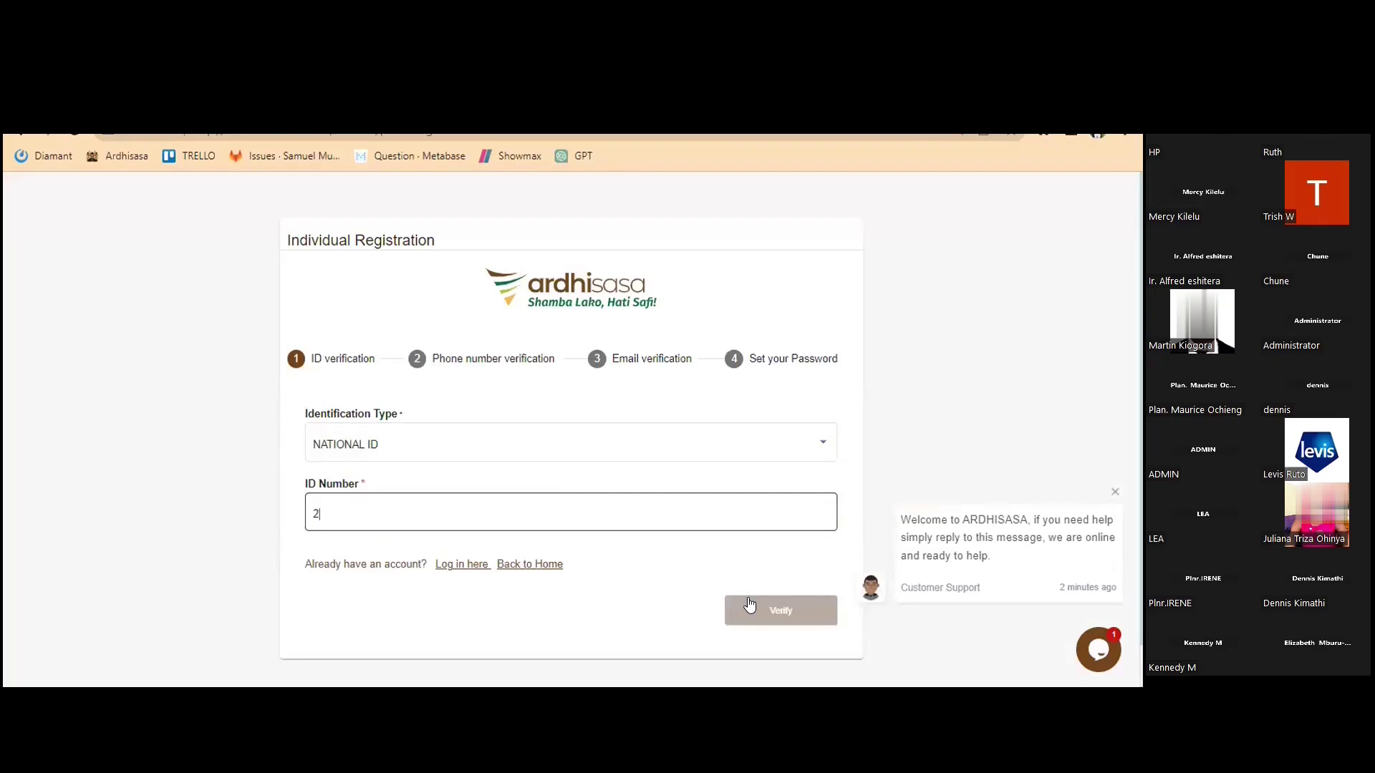
{"action": "left_click", "coordinate": [746, 602]}
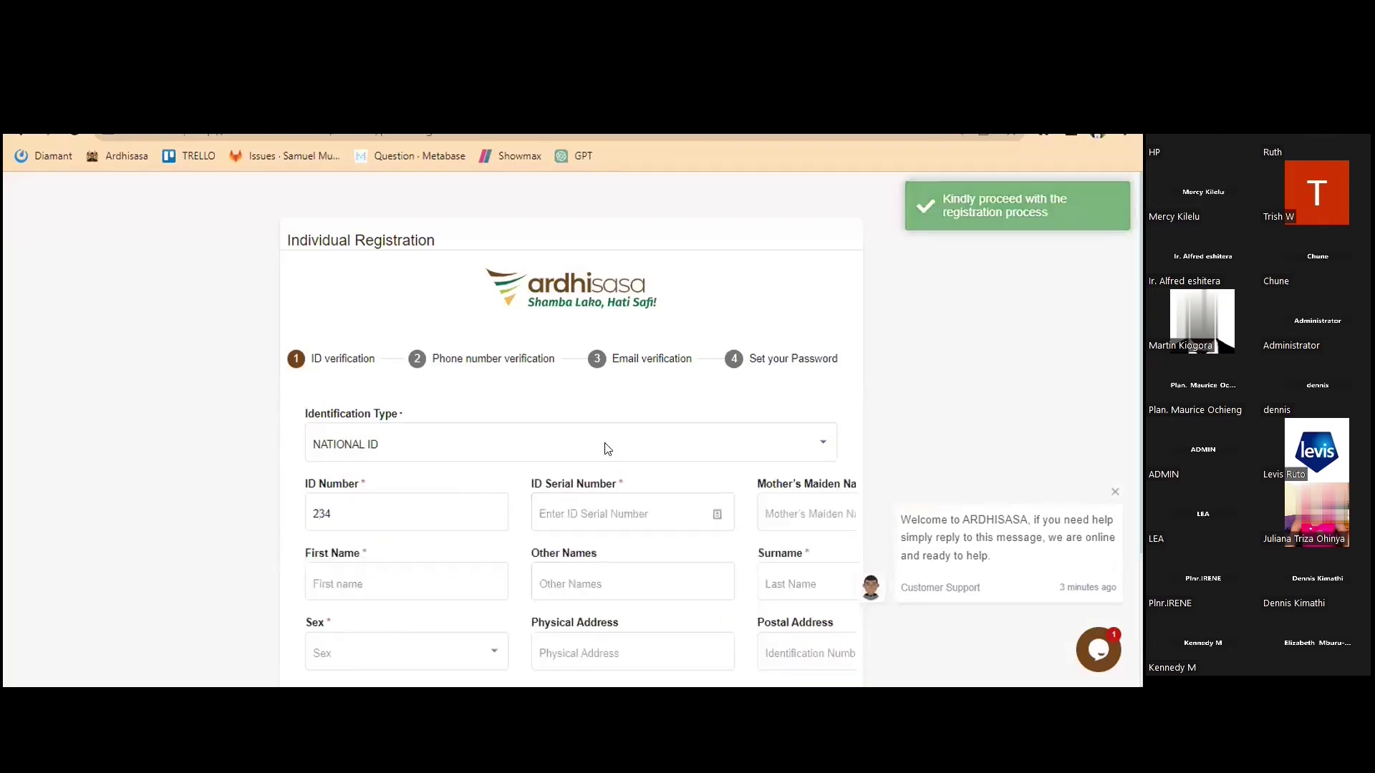
Dismiss the chat welcome message and go back to the Ardhisasa homepage
{"action": "scroll", "coordinate": [602, 413], "scroll_direction": "down", "scroll_amount": 1}
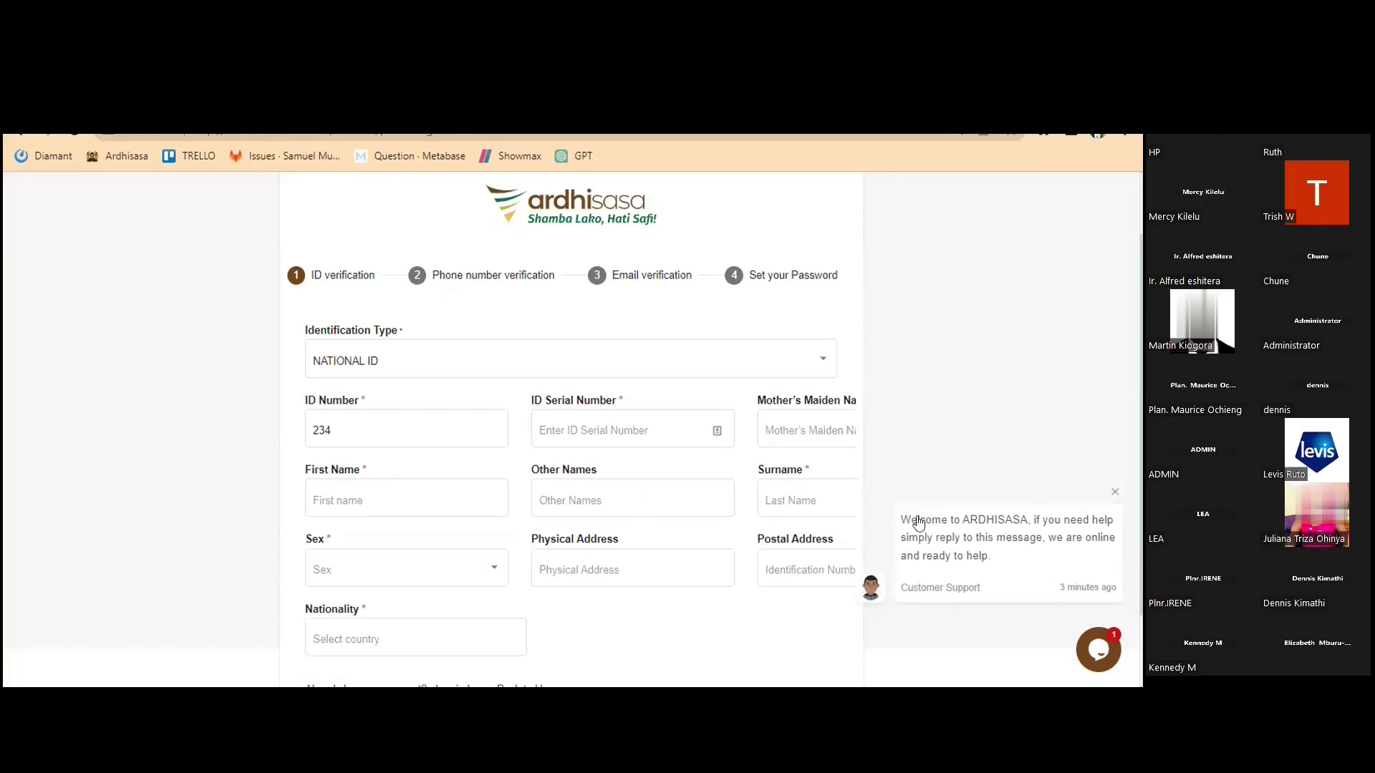
{"action": "left_click", "coordinate": [1110, 494]}
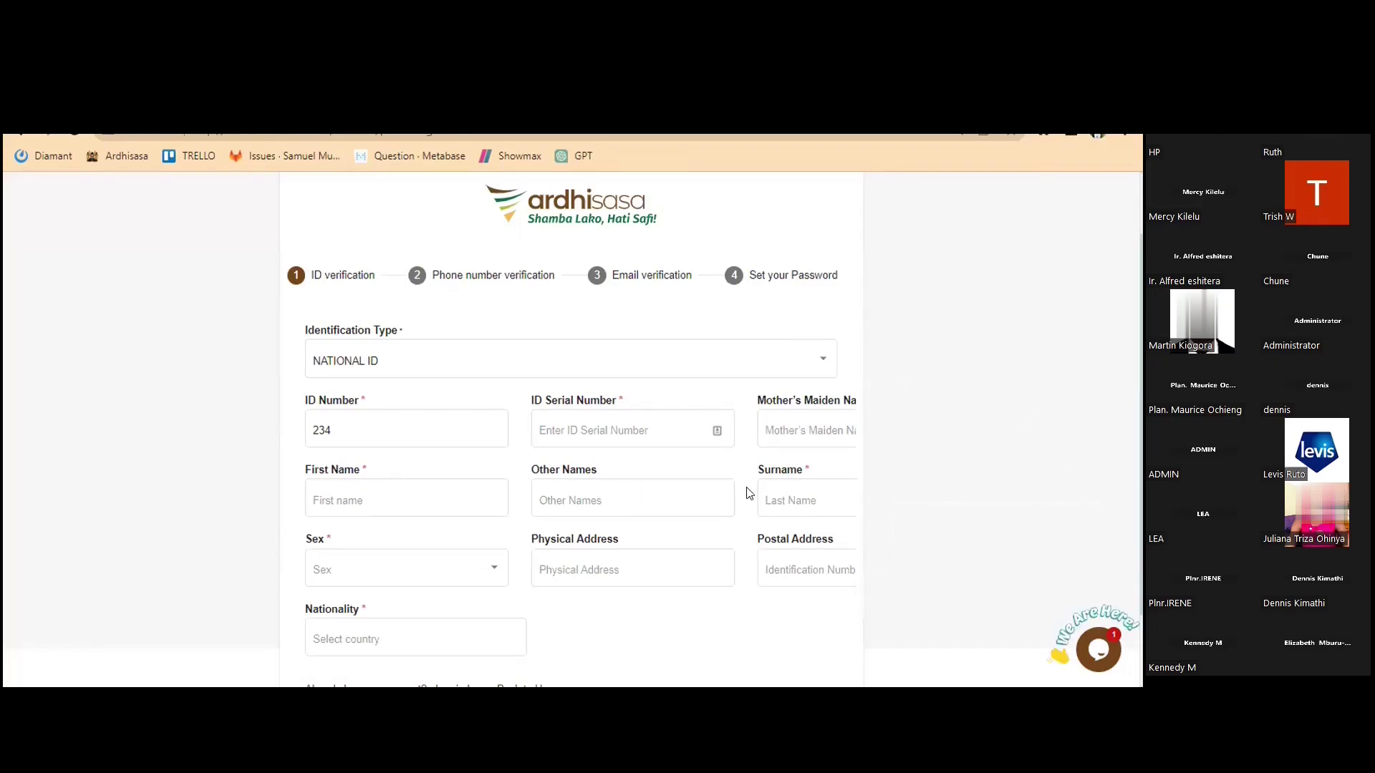
{"action": "scroll", "coordinate": [716, 472], "scroll_direction": "up", "scroll_amount": 2}
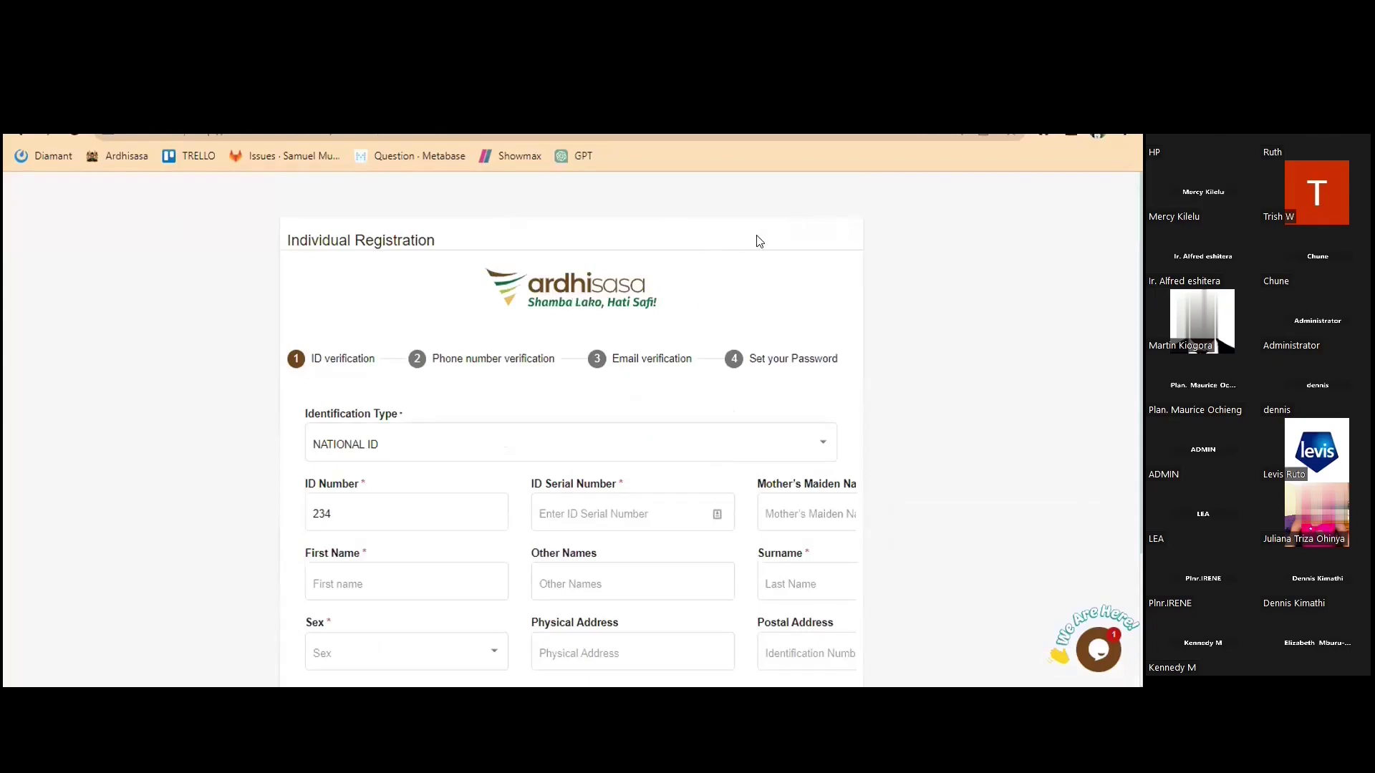
{"action": "left_click", "coordinate": [788, 210]}
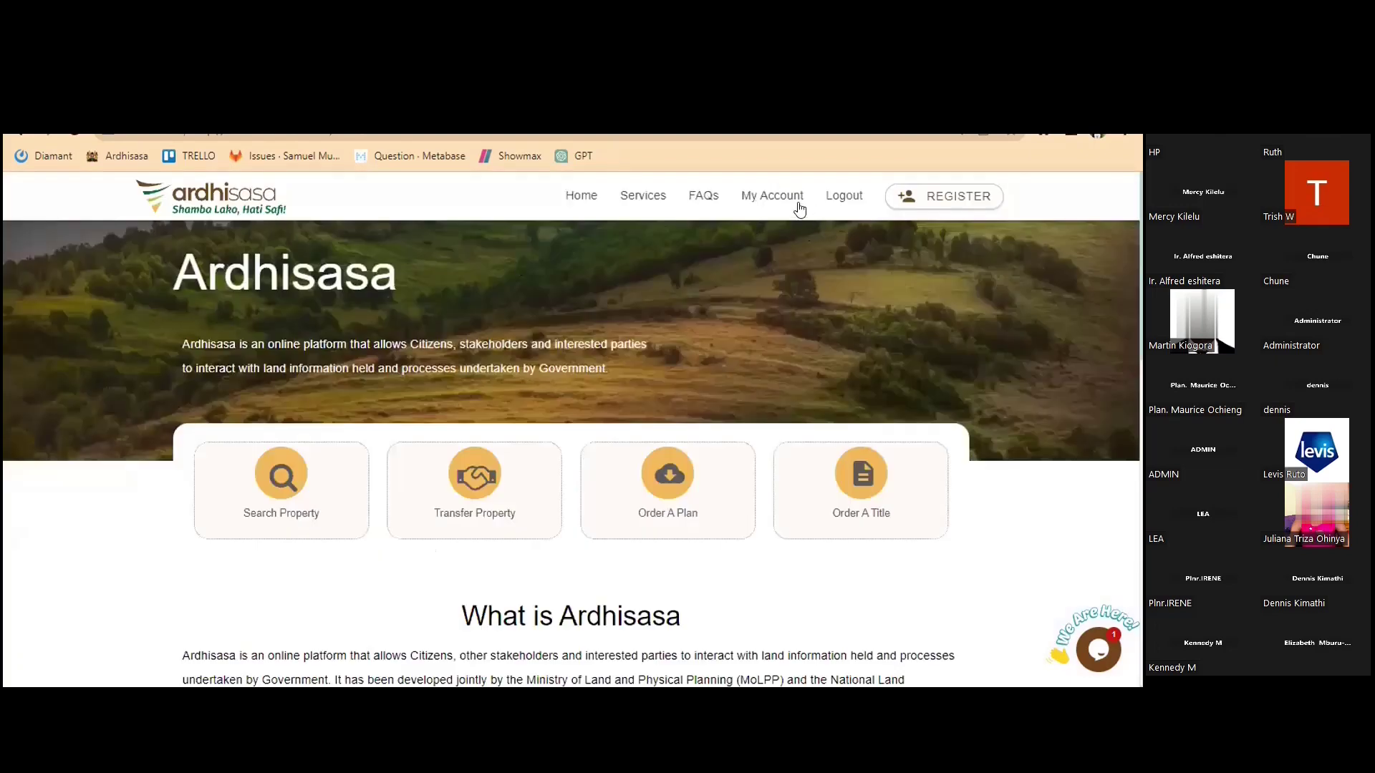
Open the My Account dashboard and look over the profile information page
{"action": "left_click", "coordinate": [773, 205]}
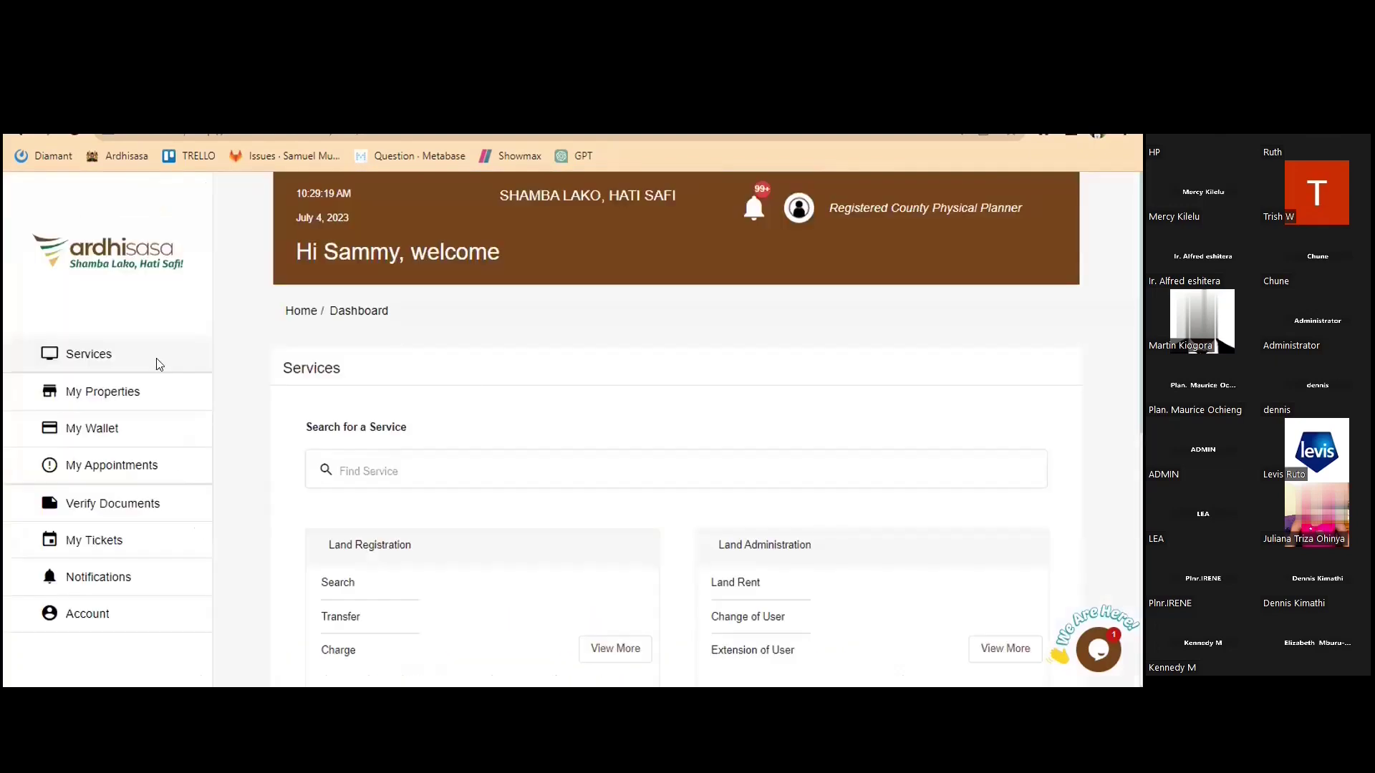
{"action": "scroll", "coordinate": [159, 365], "scroll_direction": "down", "scroll_amount": 1}
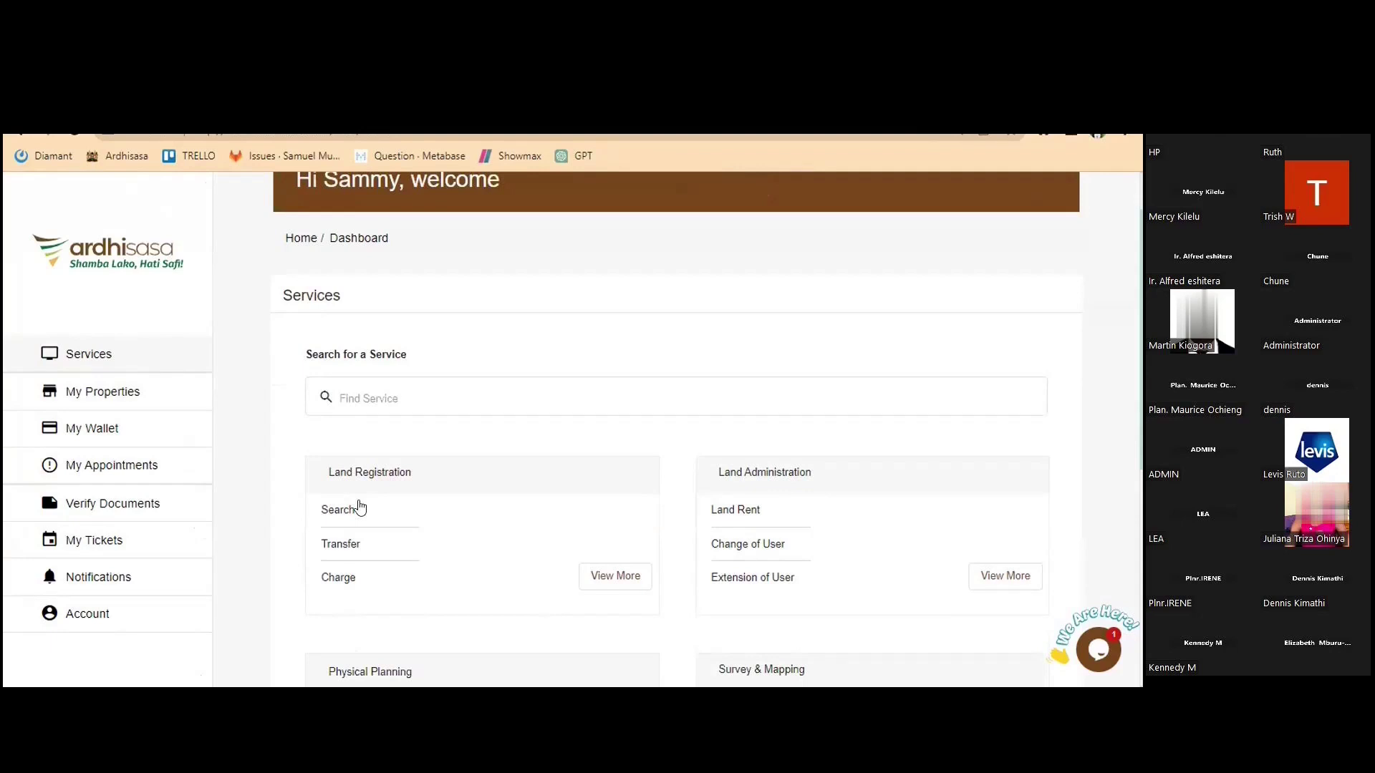
{"action": "scroll", "coordinate": [336, 502], "scroll_direction": "up", "scroll_amount": 2}
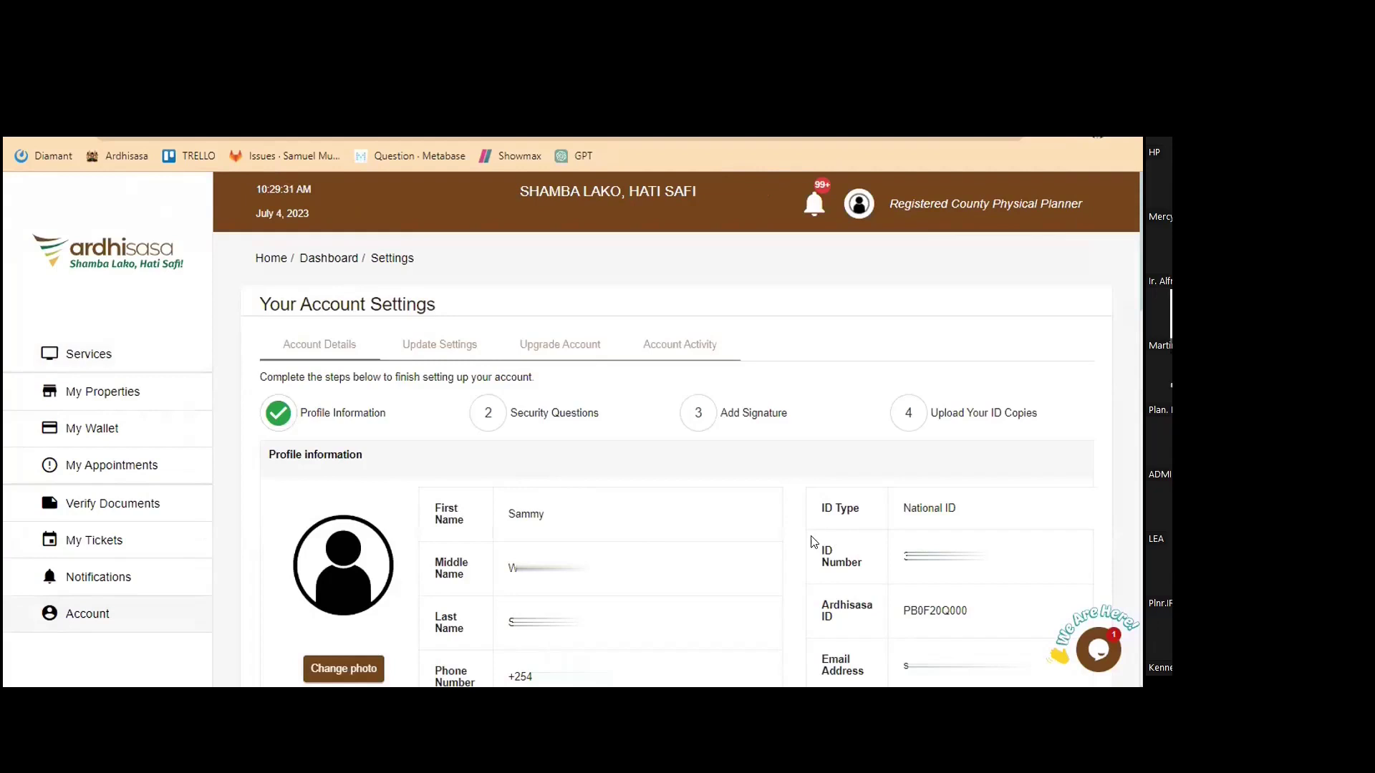
{"action": "scroll", "coordinate": [790, 542], "scroll_direction": "down", "scroll_amount": 1}
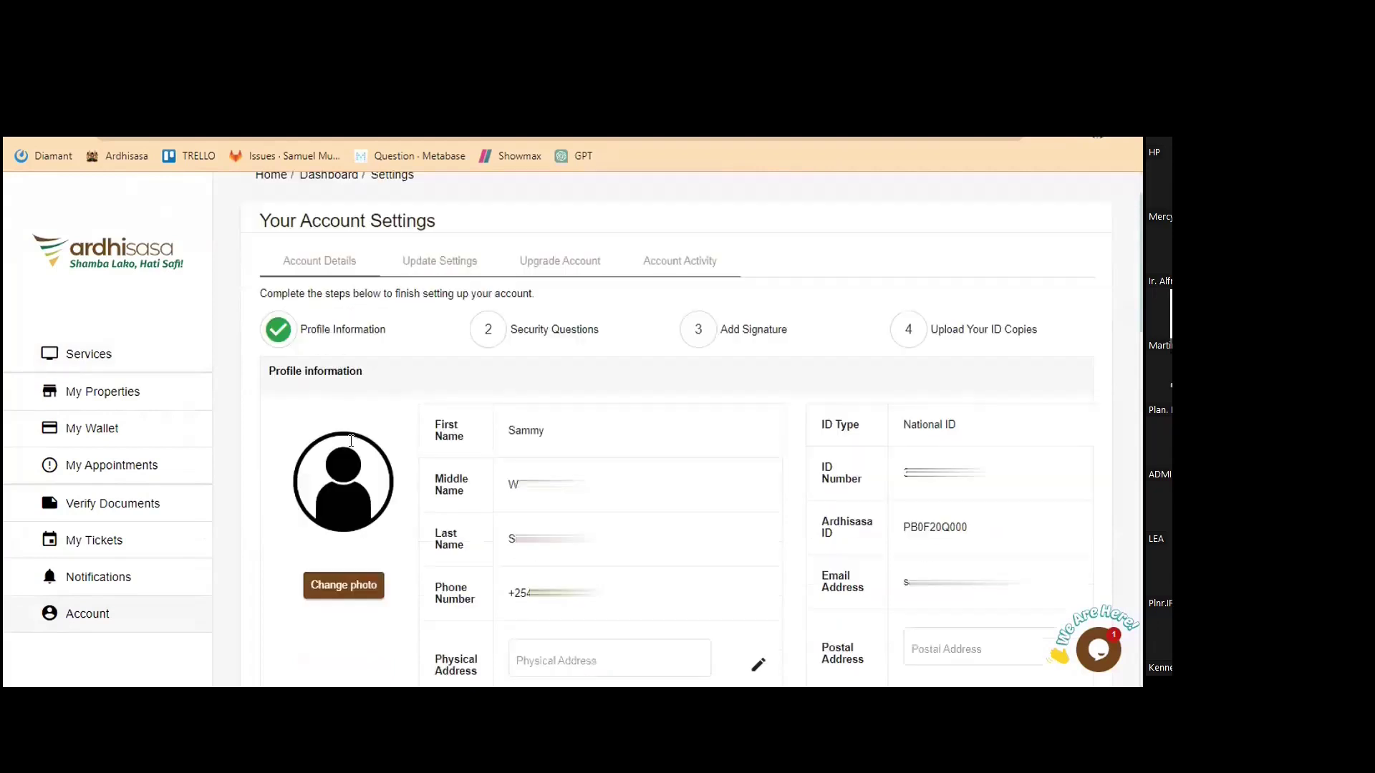
{"action": "left_click", "coordinate": [113, 617]}
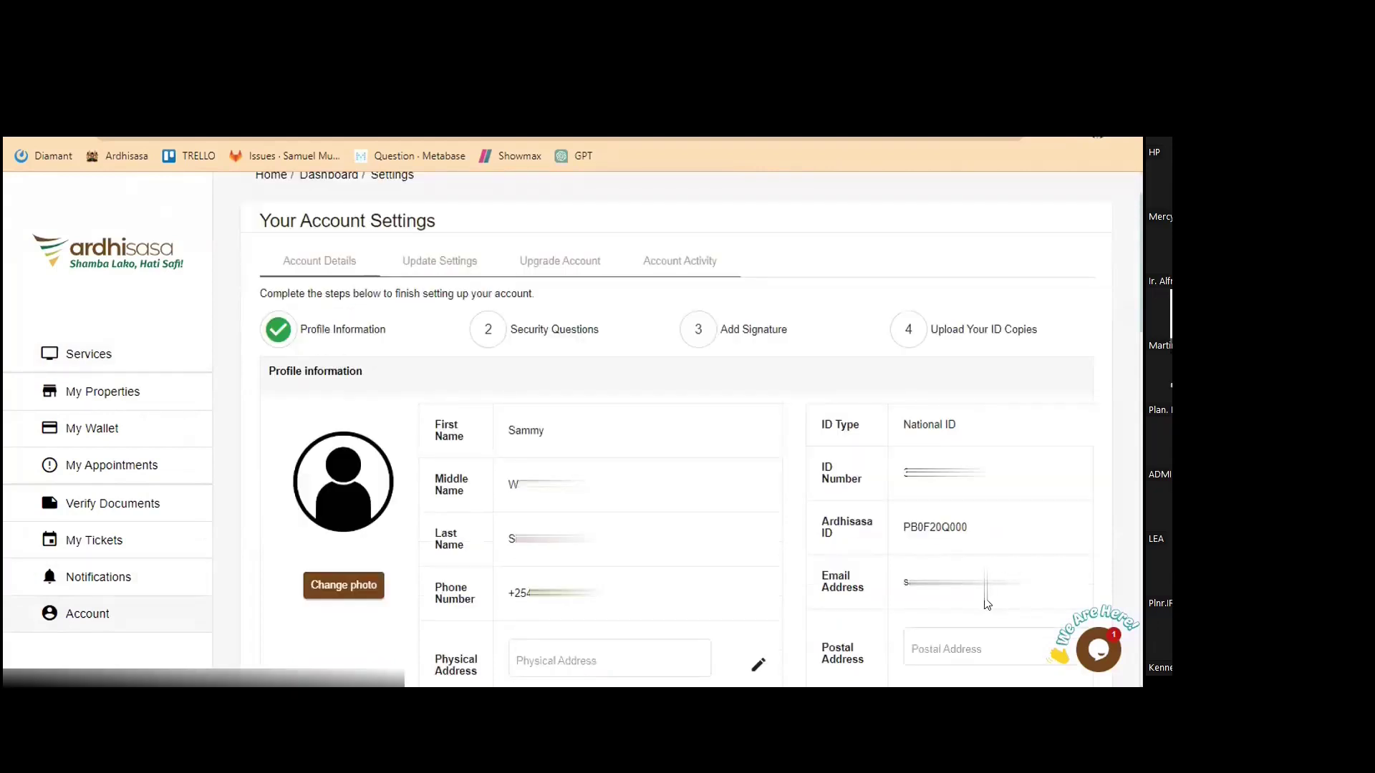
{"action": "scroll", "coordinate": [985, 573], "scroll_direction": "up", "scroll_amount": 1}
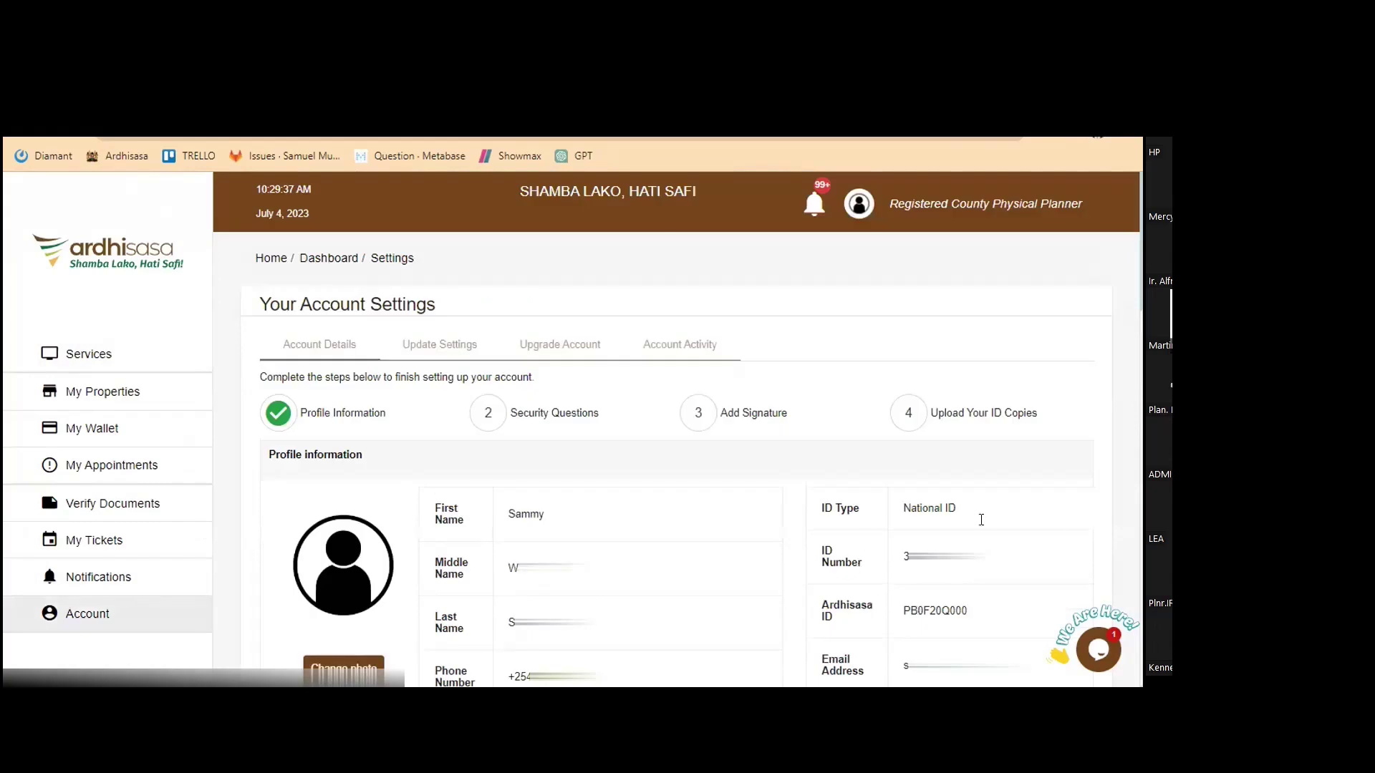
{"action": "scroll", "coordinate": [787, 430], "scroll_direction": "down", "scroll_amount": 1}
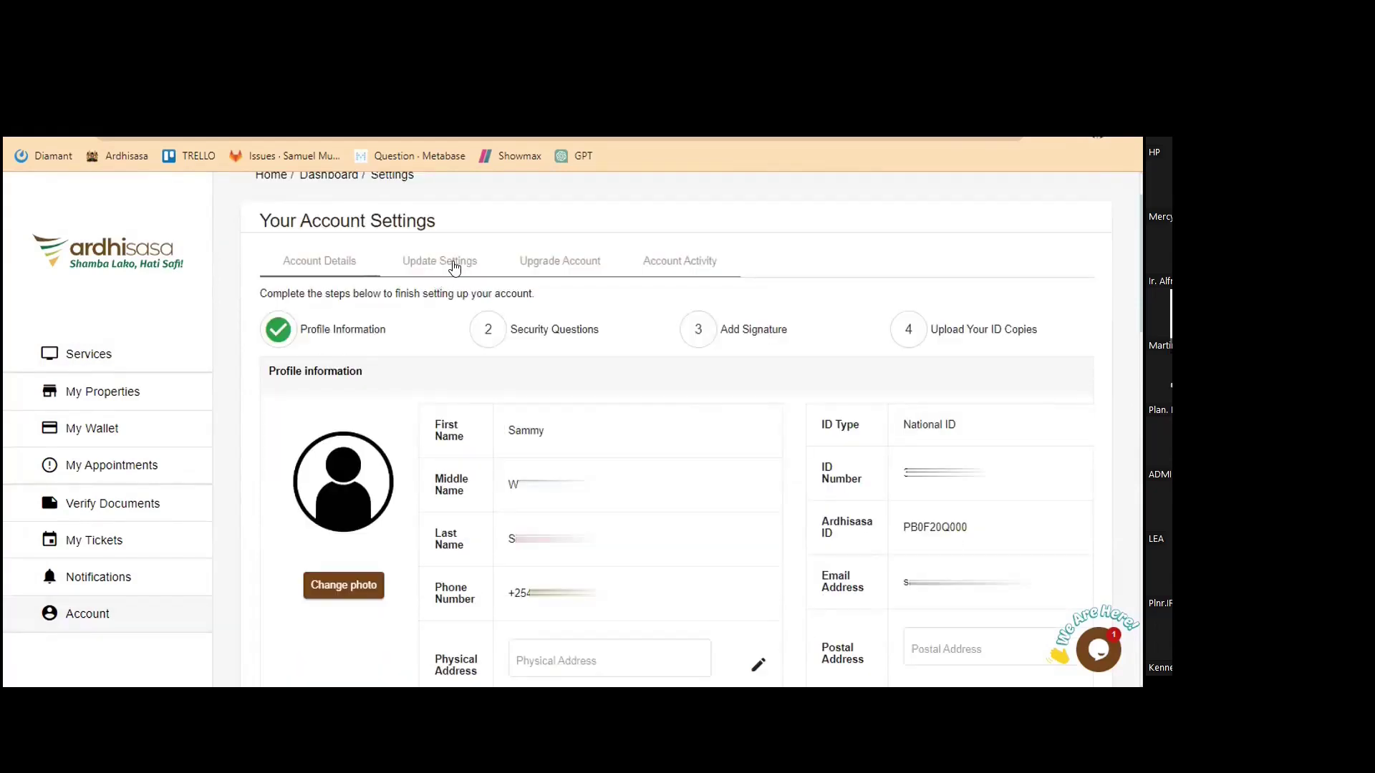
{"action": "left_click", "coordinate": [560, 265]}
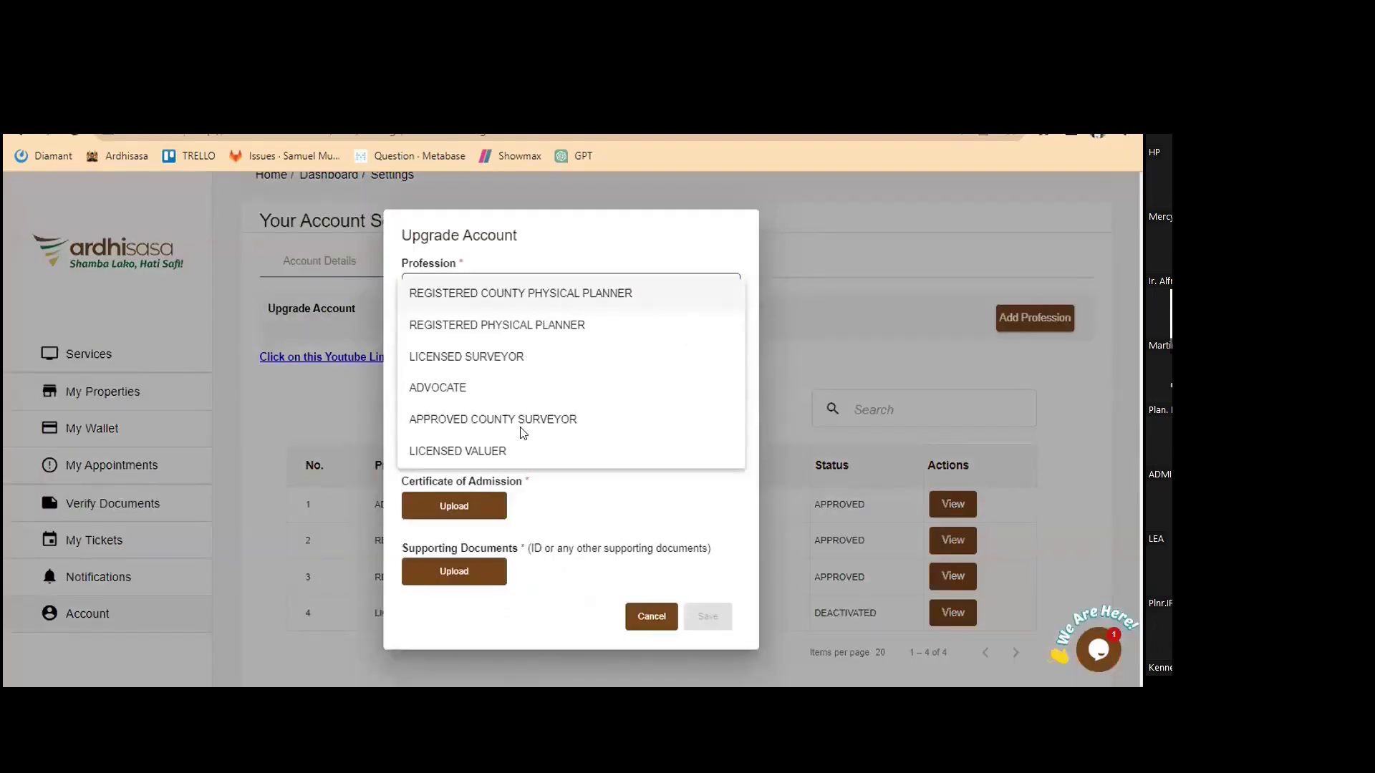
{"action": "key", "text": "Tab"}
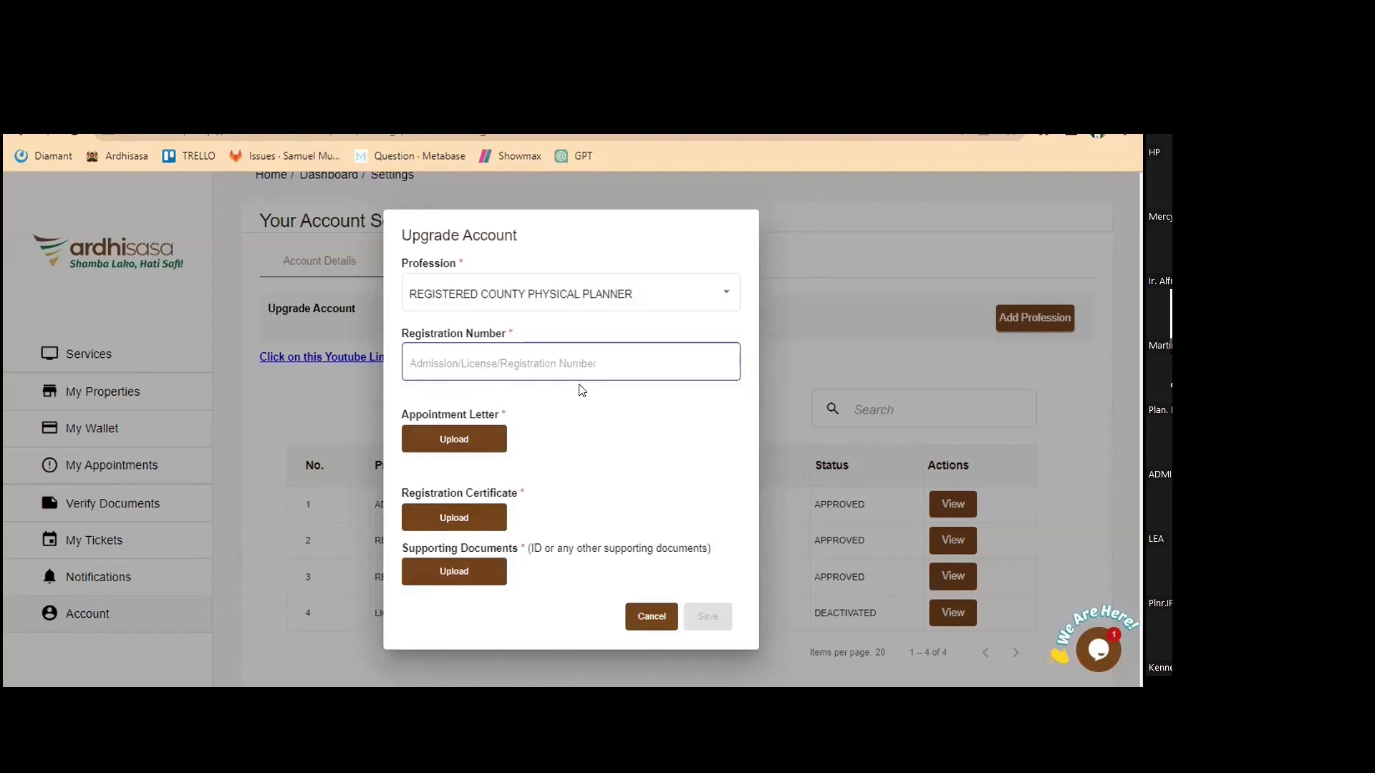
{"action": "key", "text": "Escape"}
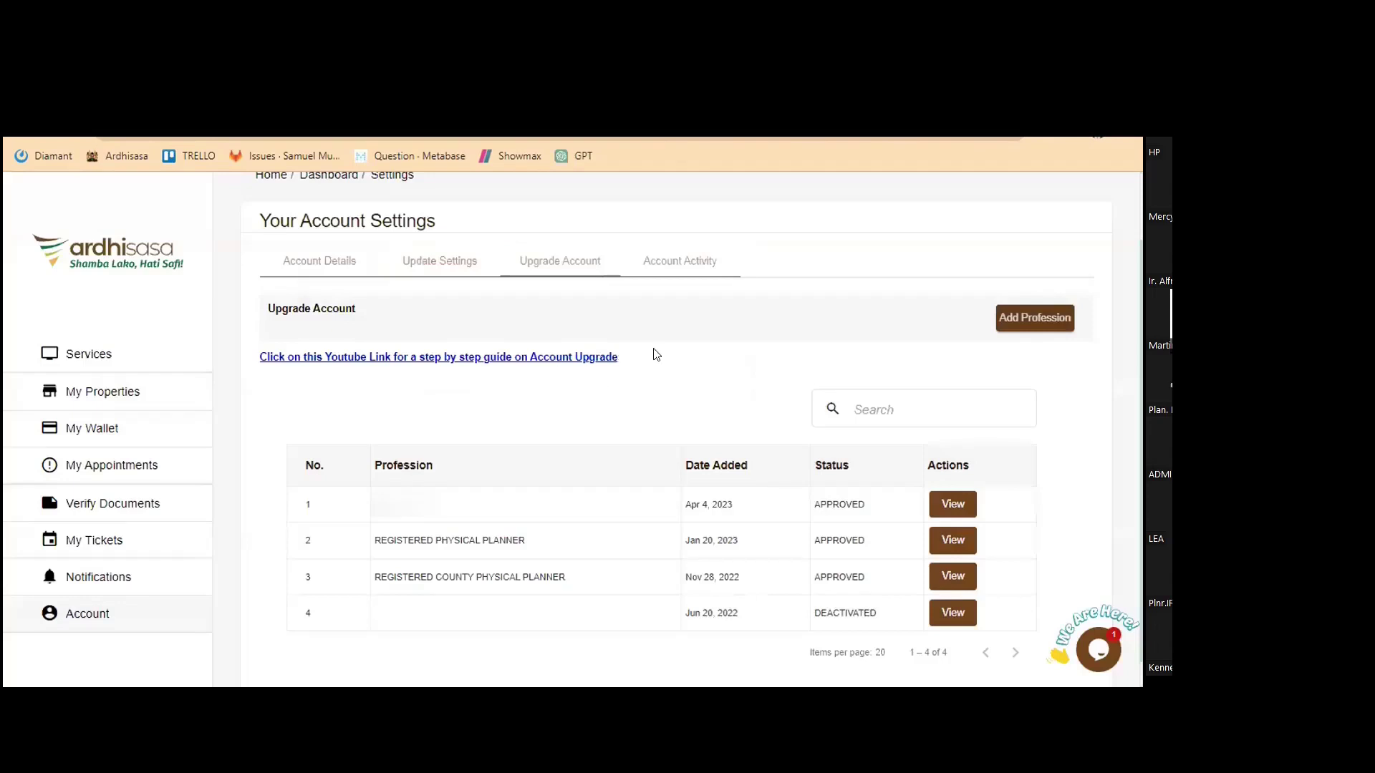
{"action": "scroll", "coordinate": [660, 356], "scroll_direction": "up", "scroll_amount": 2}
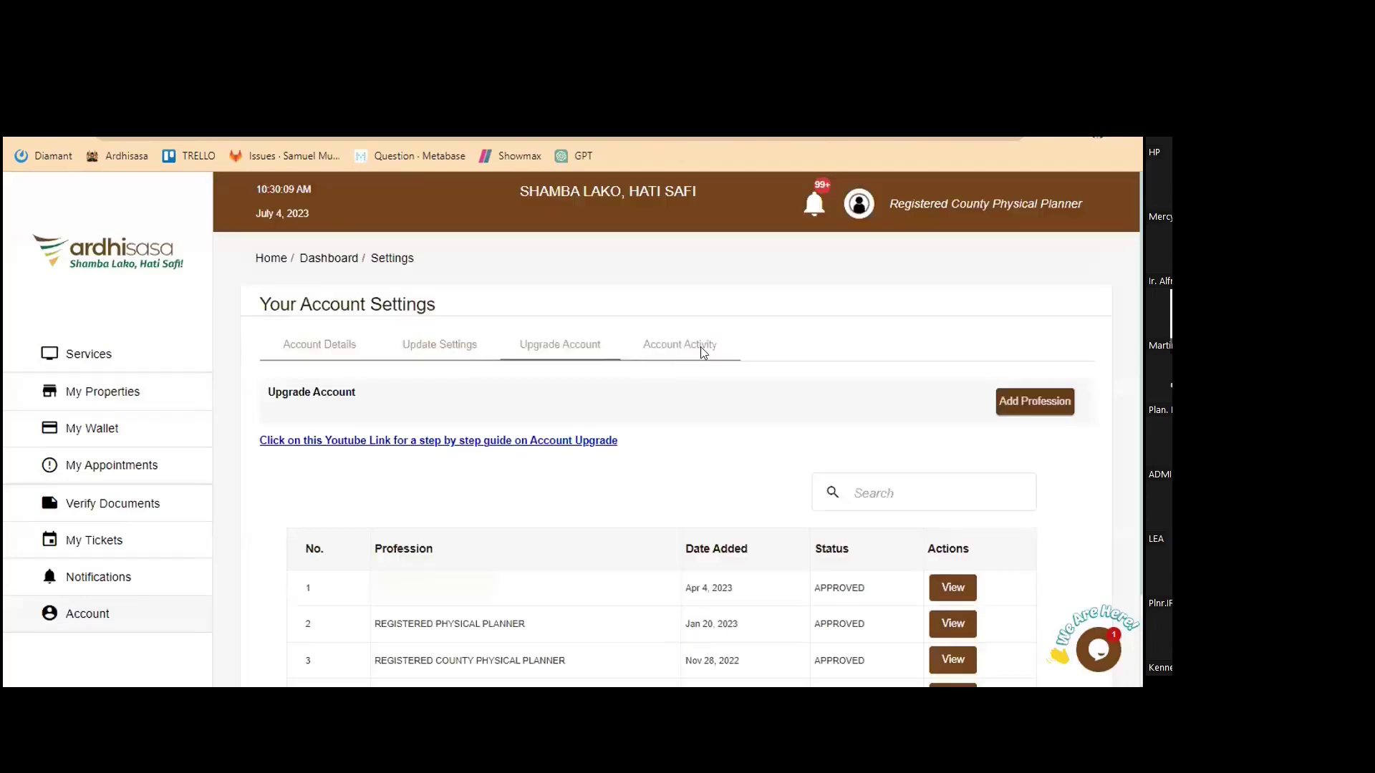
{"action": "left_click", "coordinate": [562, 362]}
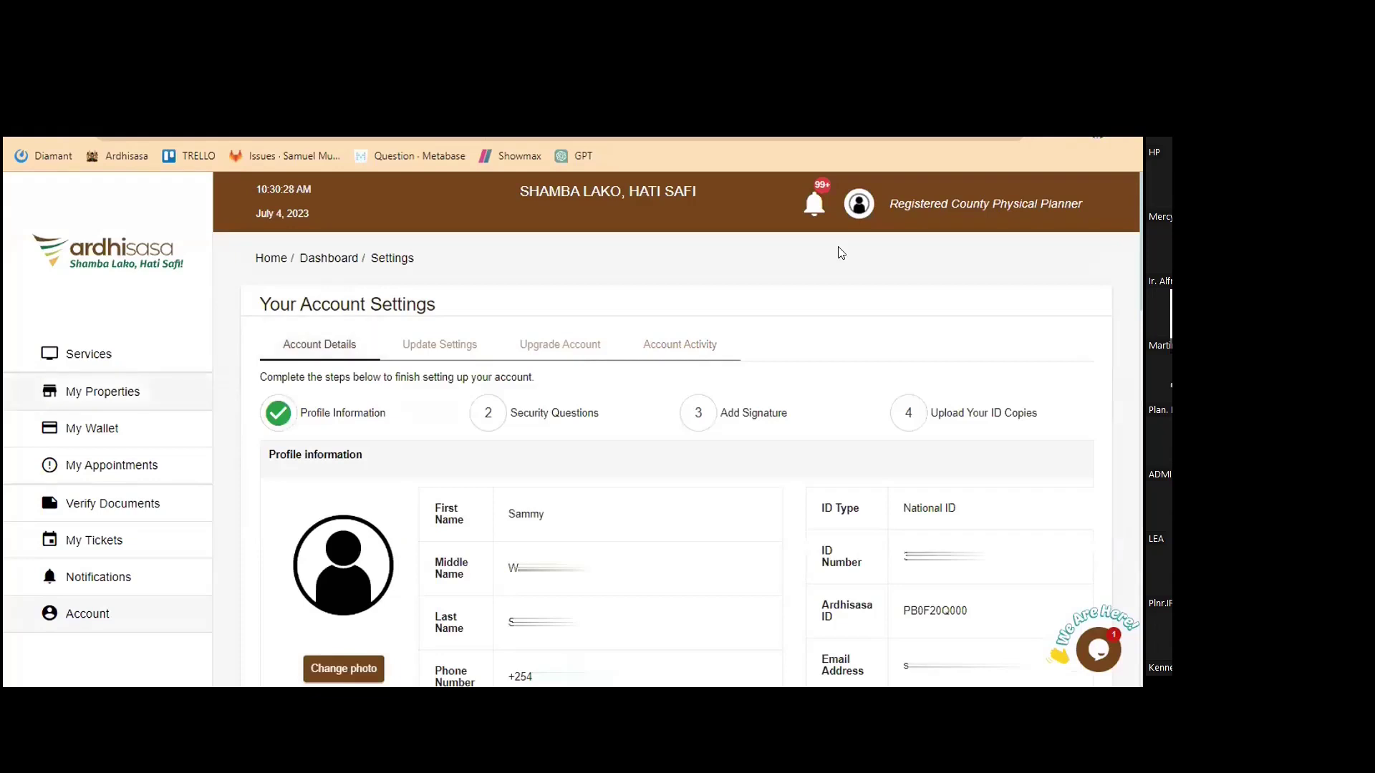
{"action": "left_click", "coordinate": [860, 206]}
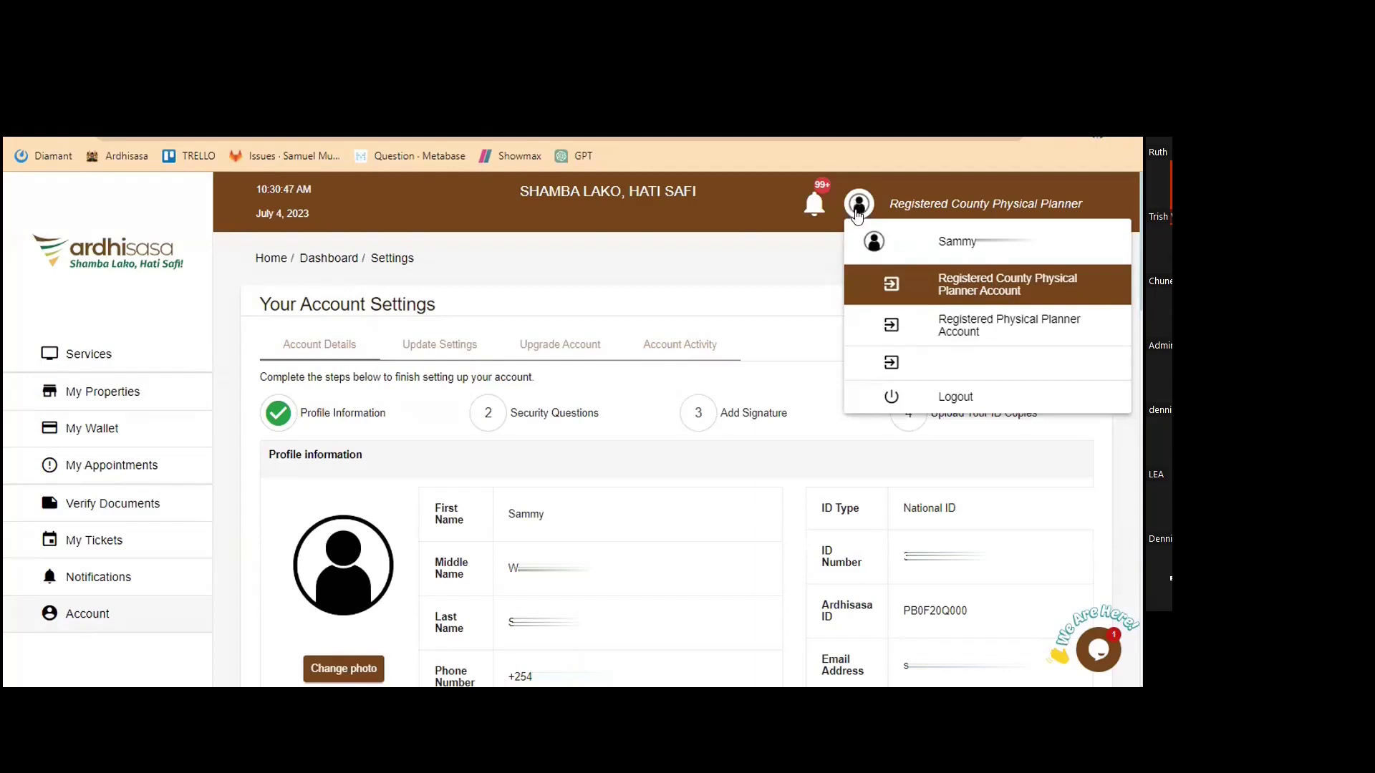
{"action": "left_click", "coordinate": [988, 287]}
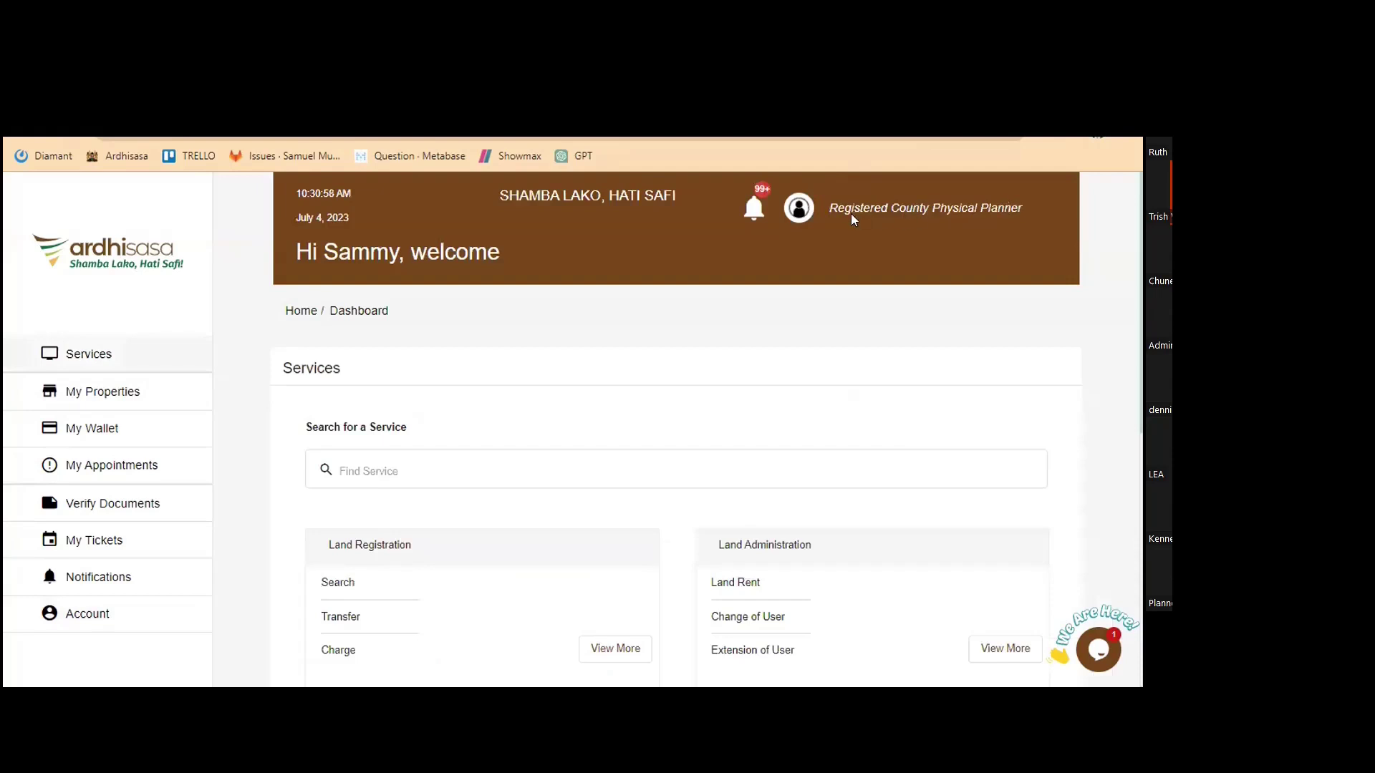
{"action": "left_click_drag", "start_coordinate": [849, 213], "coordinate": [899, 282]}
{"action": "left_click", "coordinate": [583, 439]}
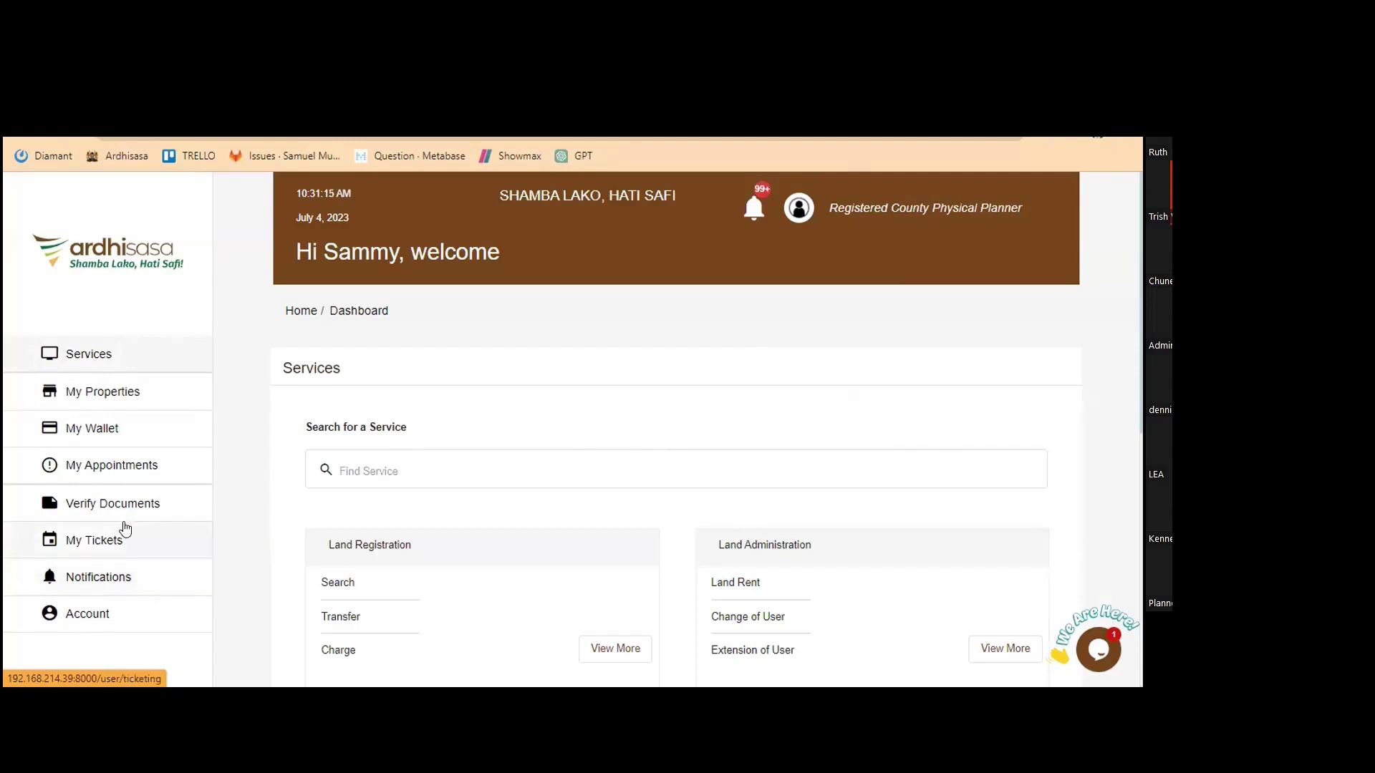
Open My Tickets, showing 0 open, 3 ongoing and 5 closed tickets
{"action": "left_click", "coordinate": [192, 526]}
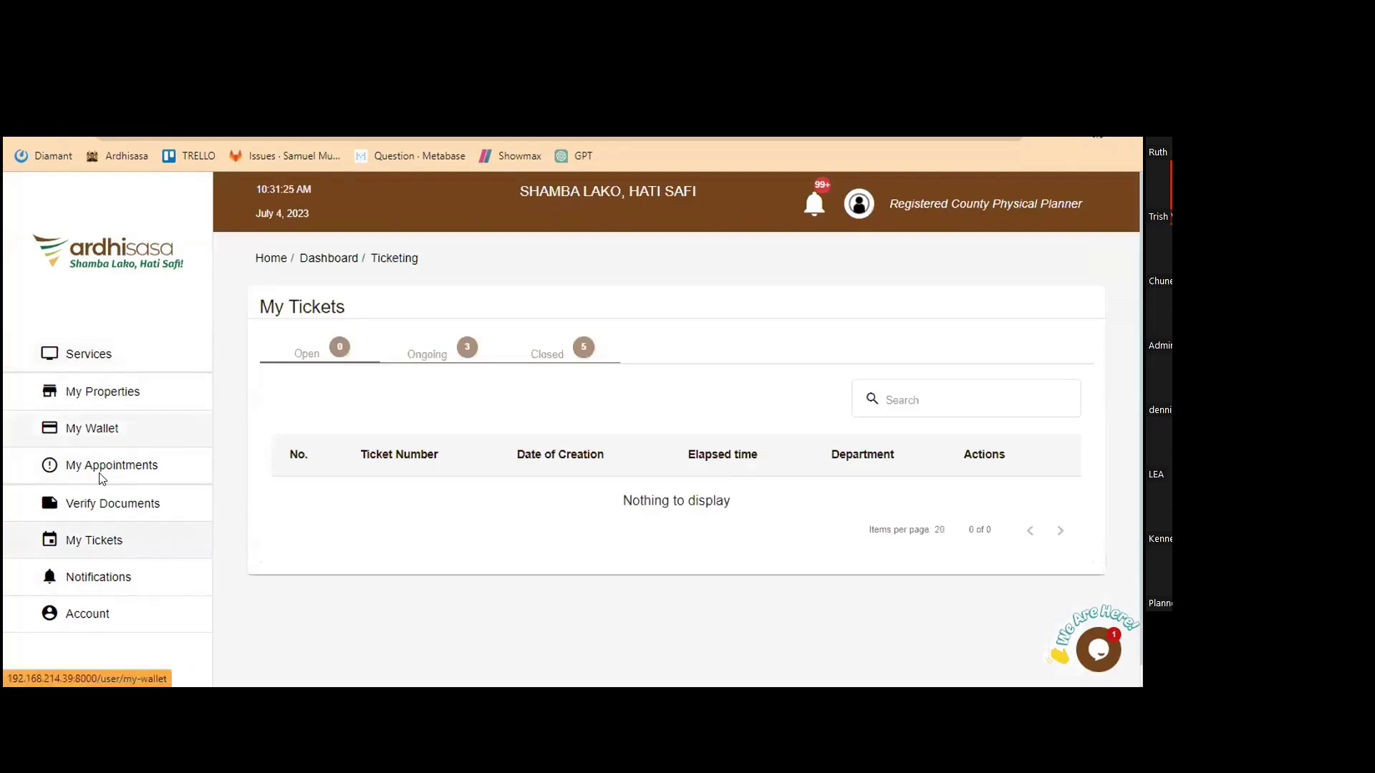
Glance at Verify Documents' serial number field, then open My Appointments with 8 upcoming
{"action": "left_click", "coordinate": [116, 498]}
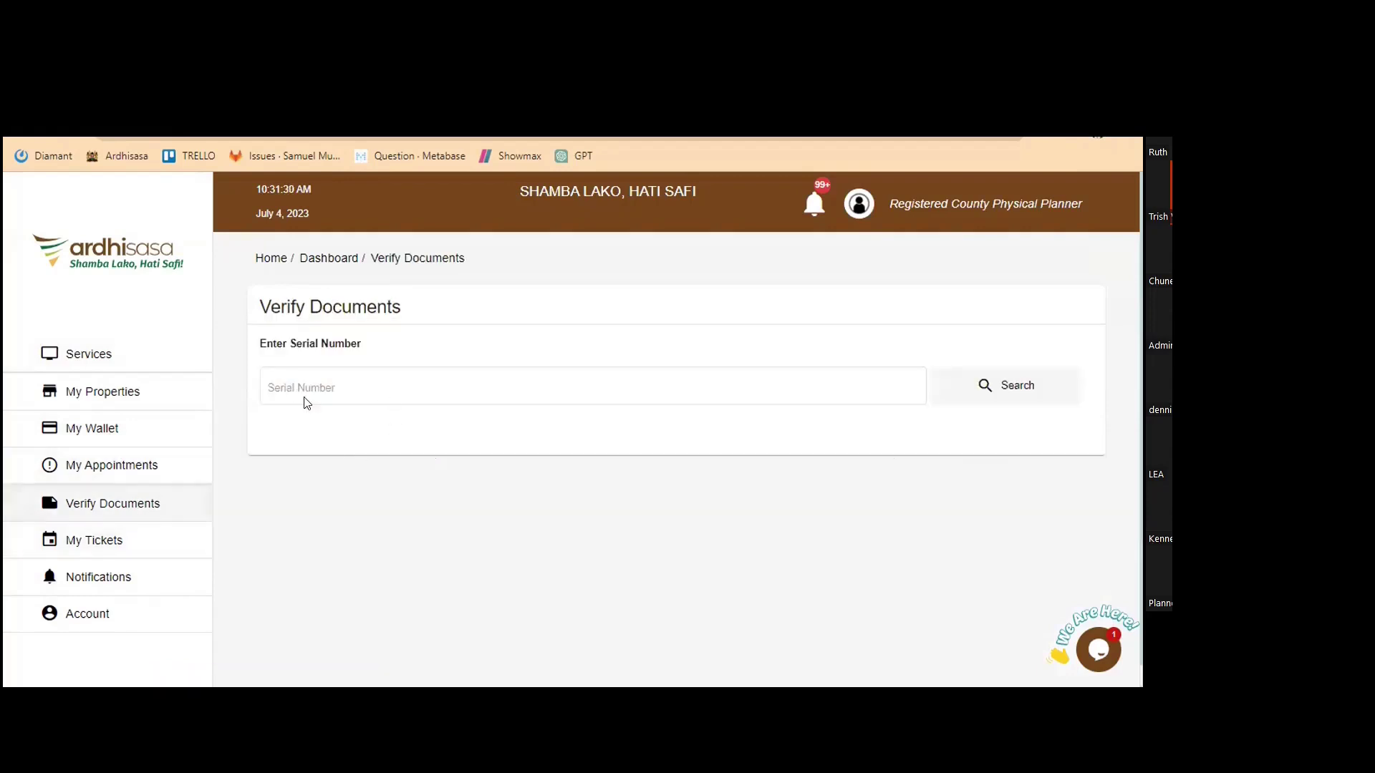
{"action": "left_click", "coordinate": [330, 401]}
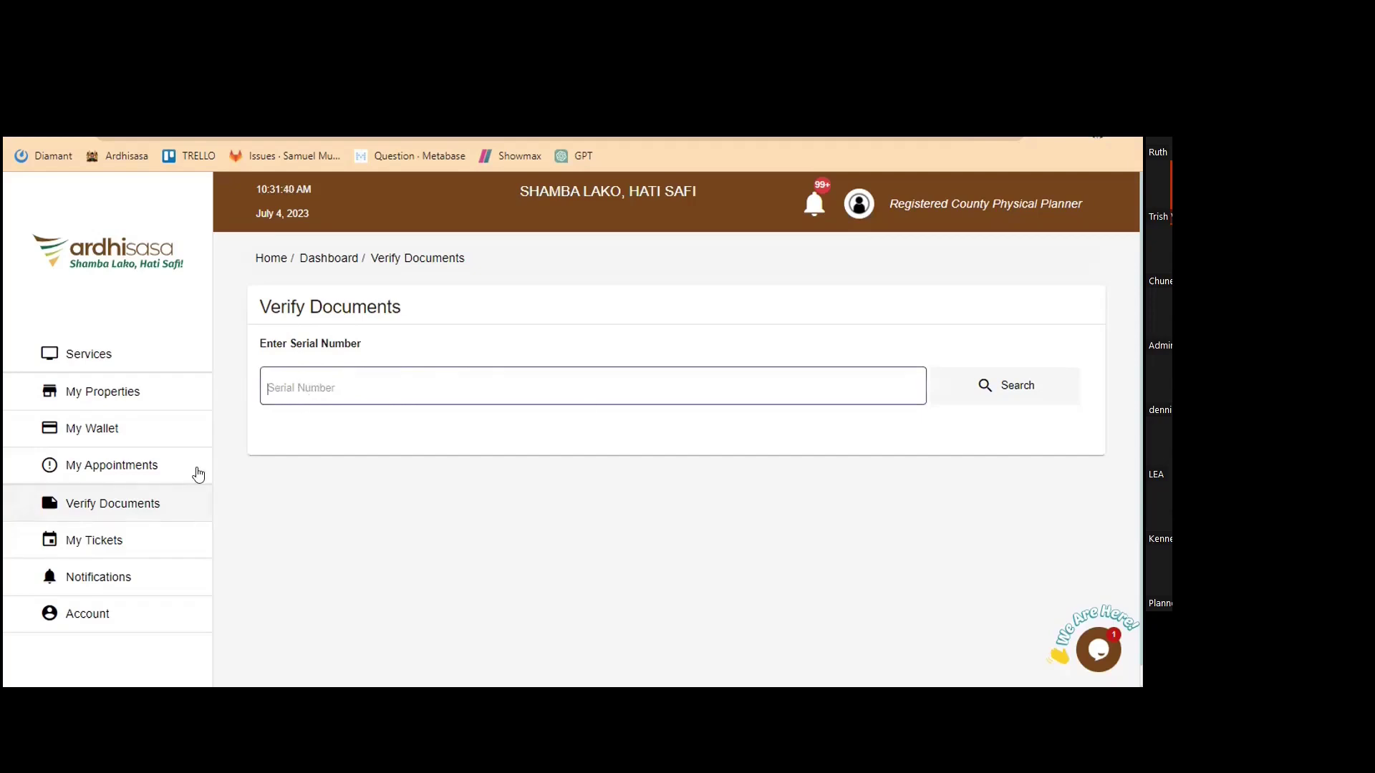
{"action": "left_click", "coordinate": [109, 470]}
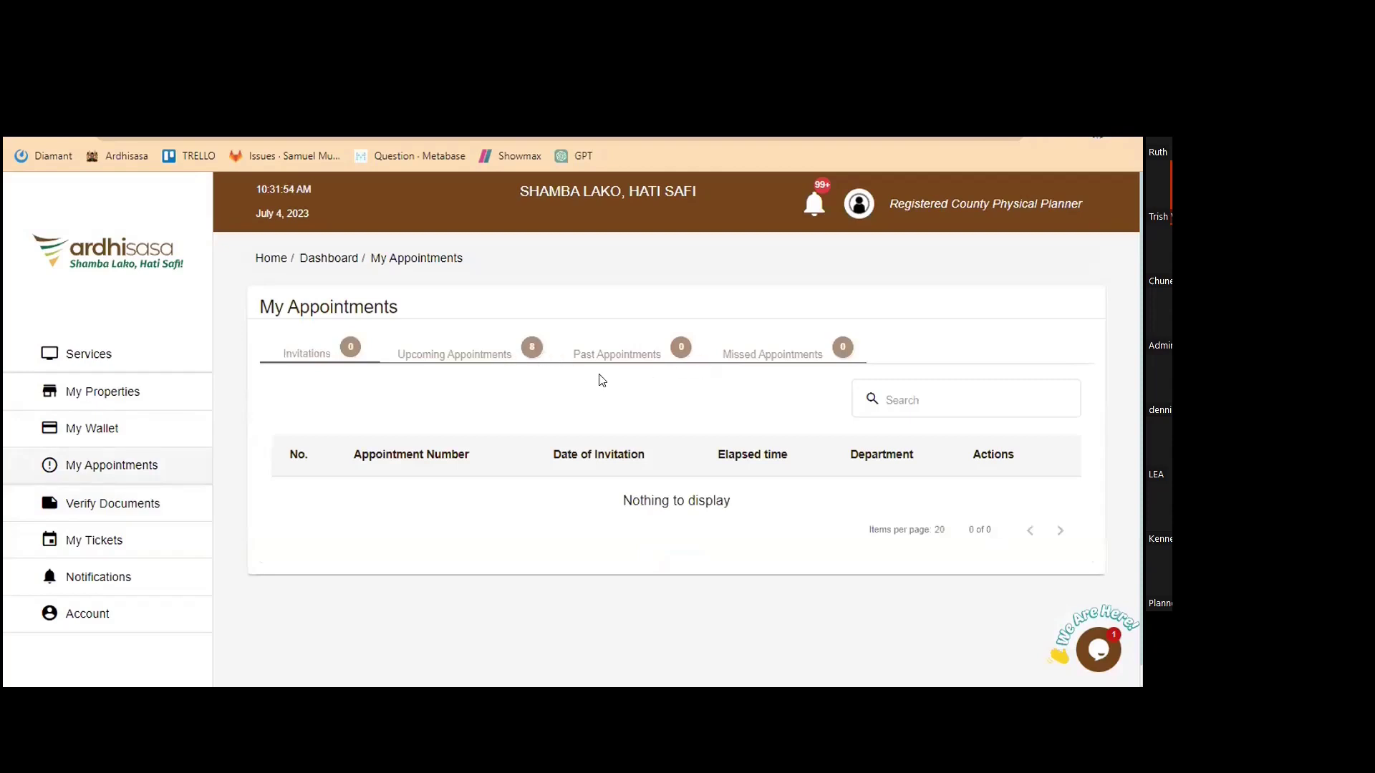
Open the My Properties page from the left sidebar
{"action": "left_click", "coordinate": [131, 406]}
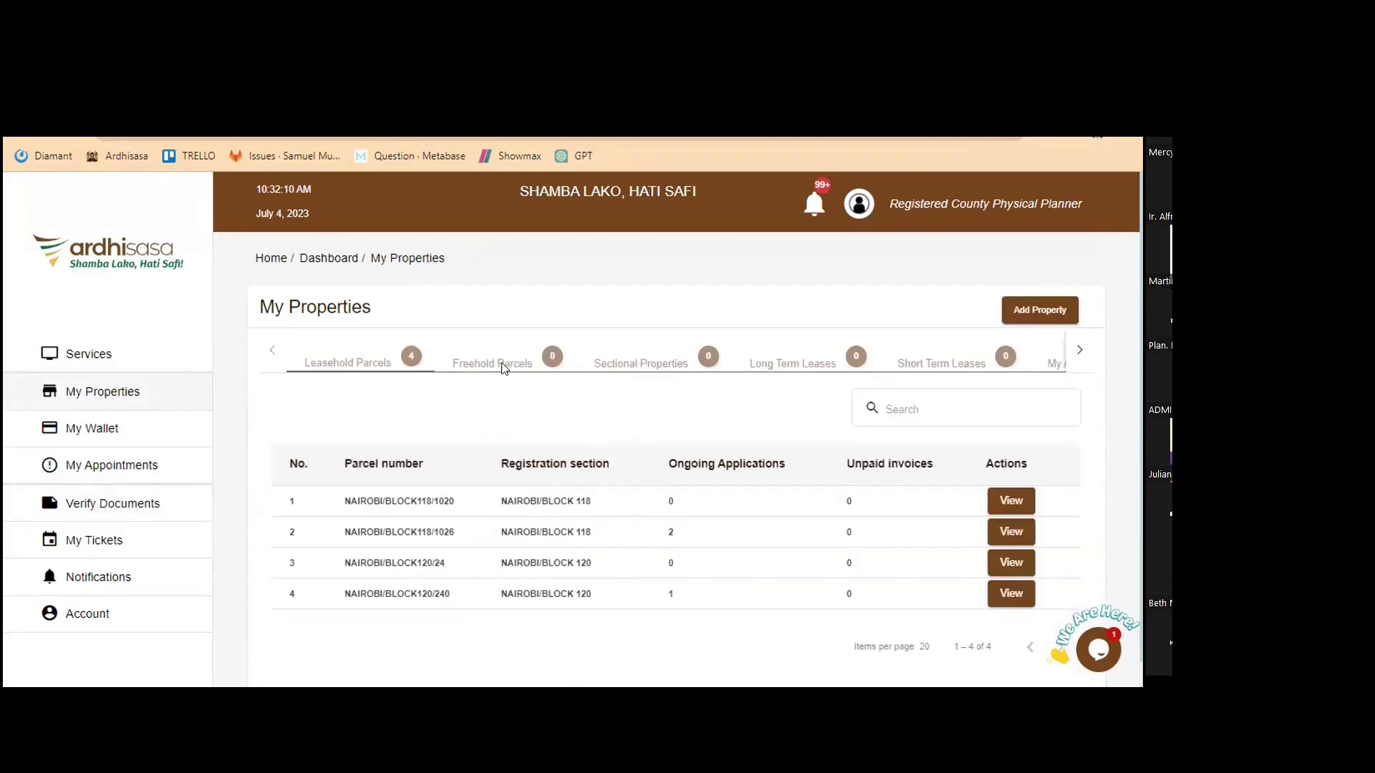
Return to the Services dashboard and browse the service category cards from Land Registration to National Land Commission
{"action": "left_click", "coordinate": [120, 360]}
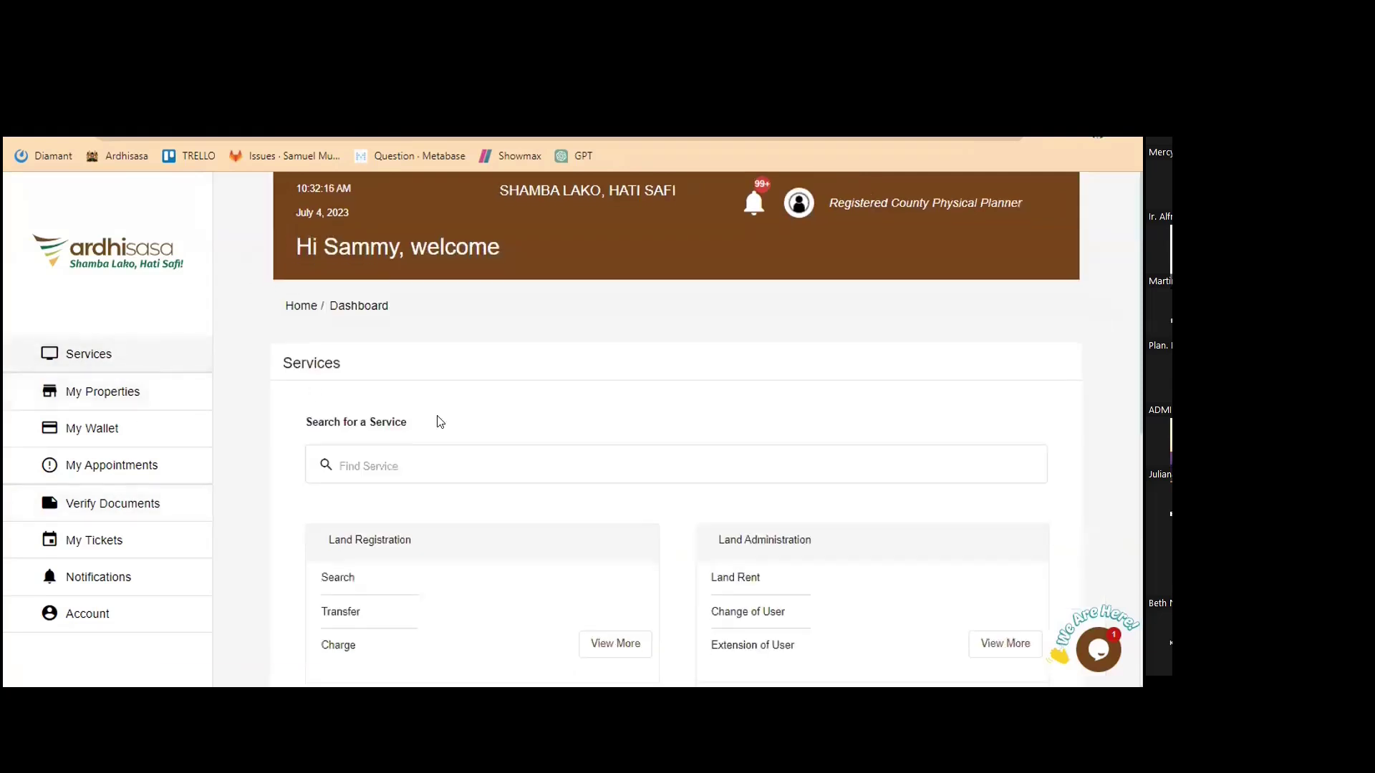
{"action": "scroll", "coordinate": [437, 420], "scroll_direction": "down", "scroll_amount": 2}
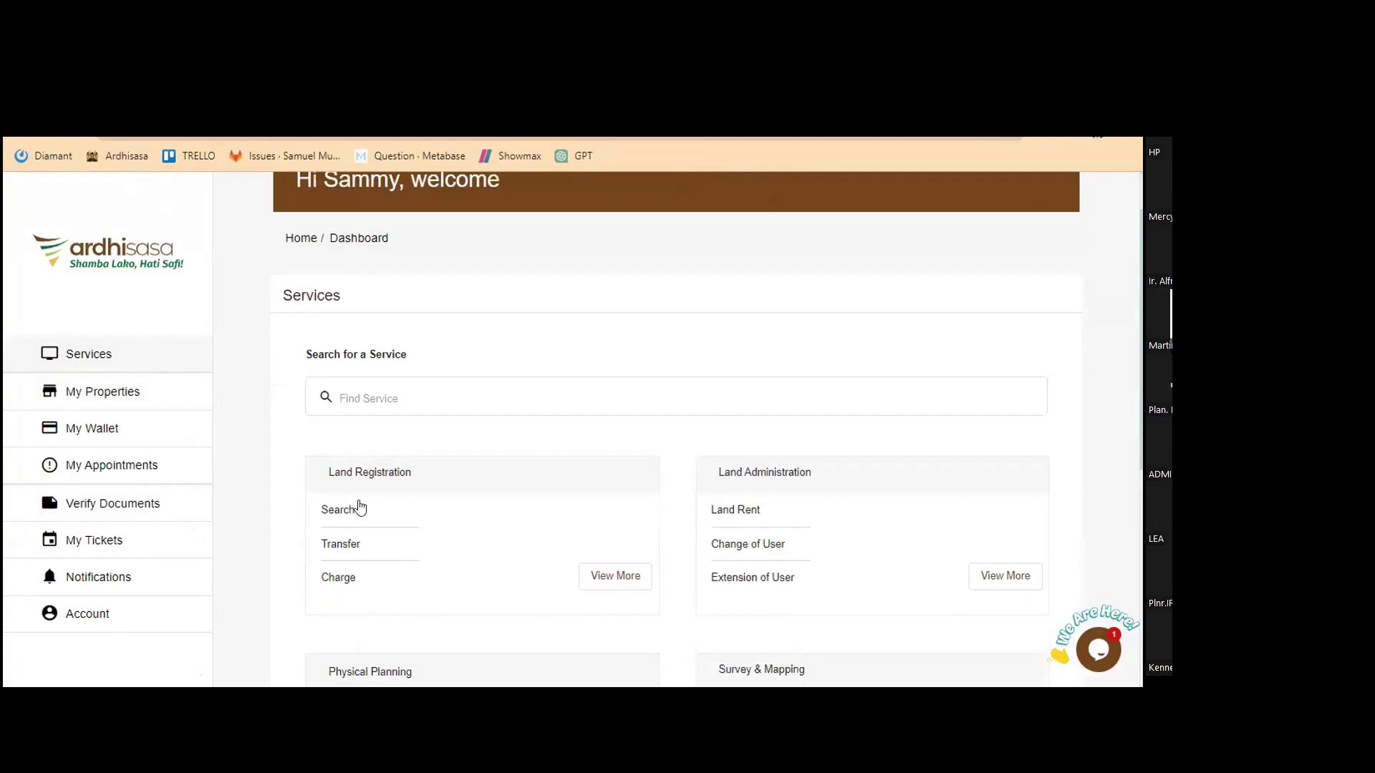
{"action": "scroll", "coordinate": [442, 421], "scroll_direction": "down", "scroll_amount": 1}
{"action": "scroll", "coordinate": [440, 422], "scroll_direction": "down", "scroll_amount": 2}
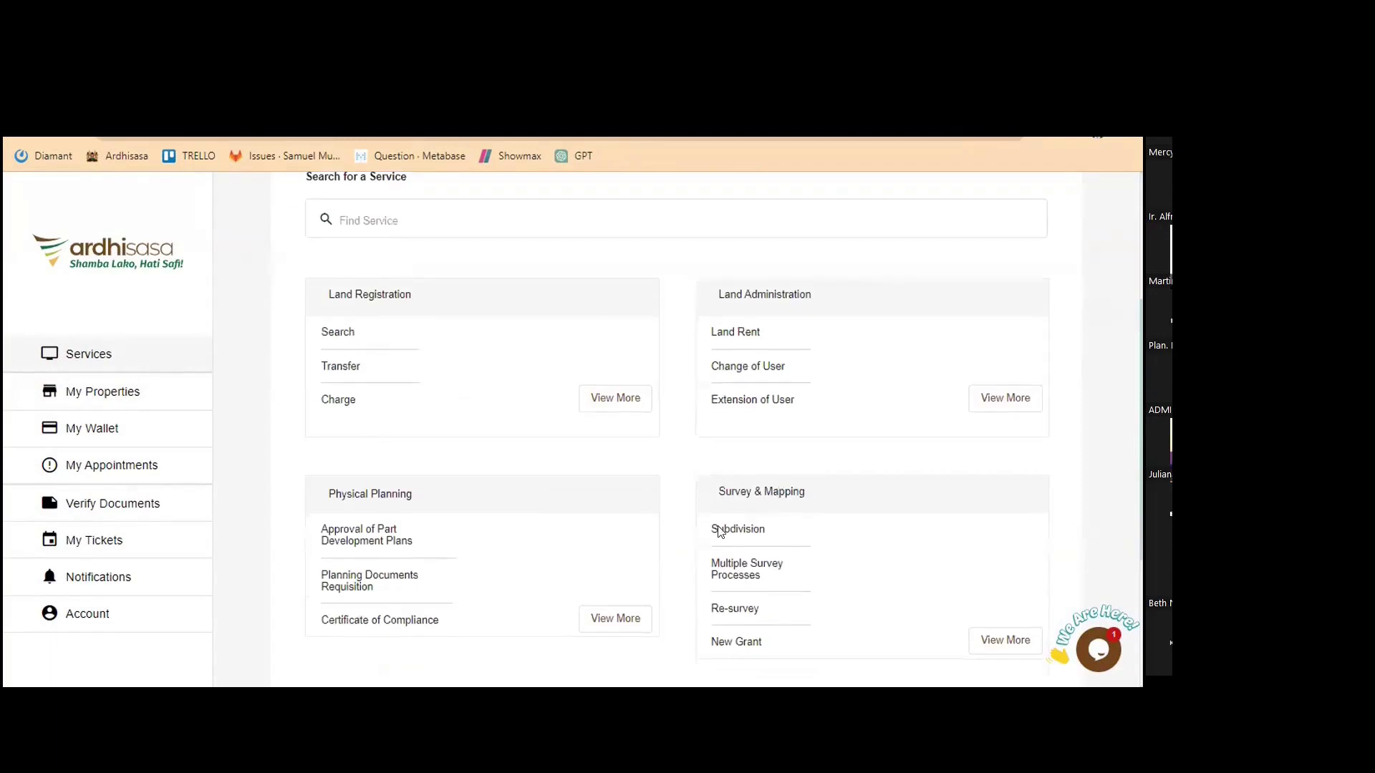
{"action": "scroll", "coordinate": [448, 589], "scroll_direction": "down", "scroll_amount": 2}
{"action": "scroll", "coordinate": [830, 530], "scroll_direction": "down", "scroll_amount": 1}
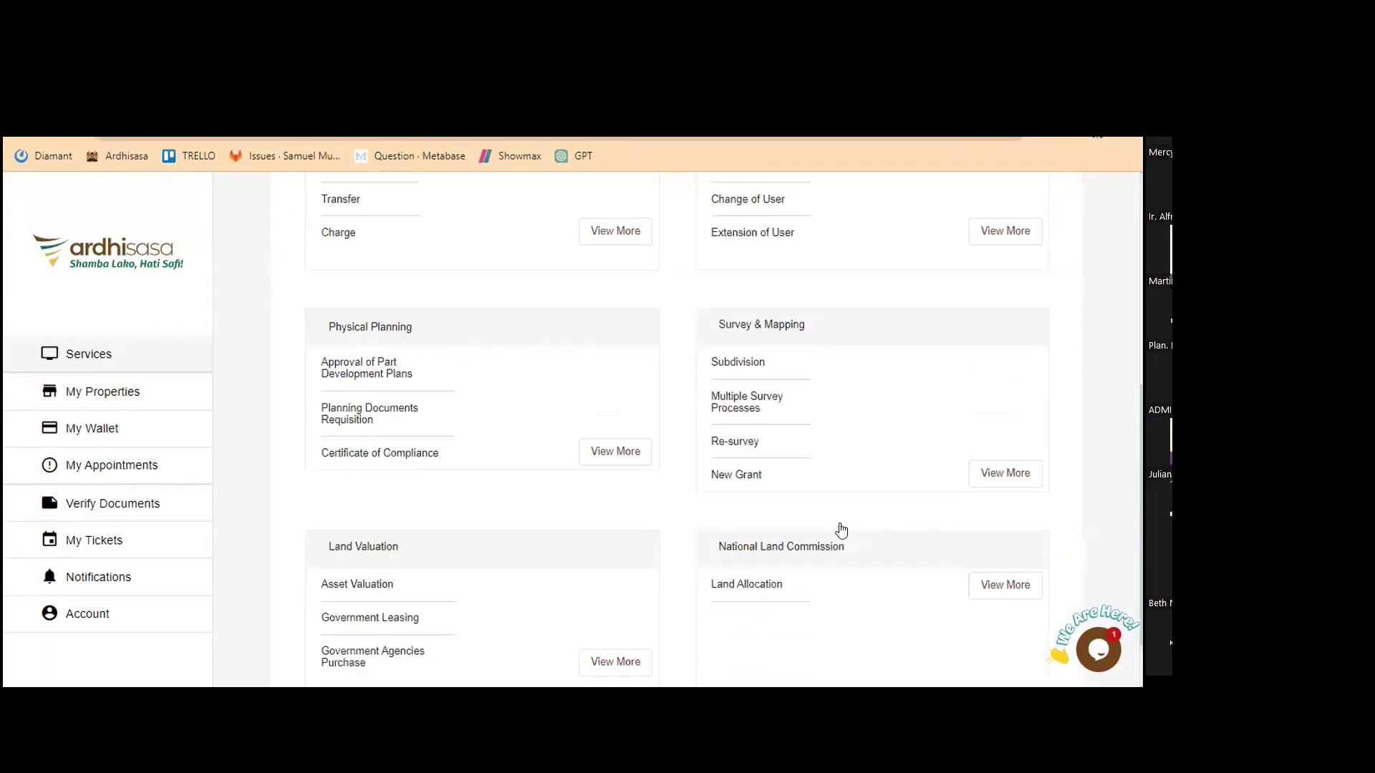
{"action": "scroll", "coordinate": [692, 540], "scroll_direction": "up", "scroll_amount": 3}
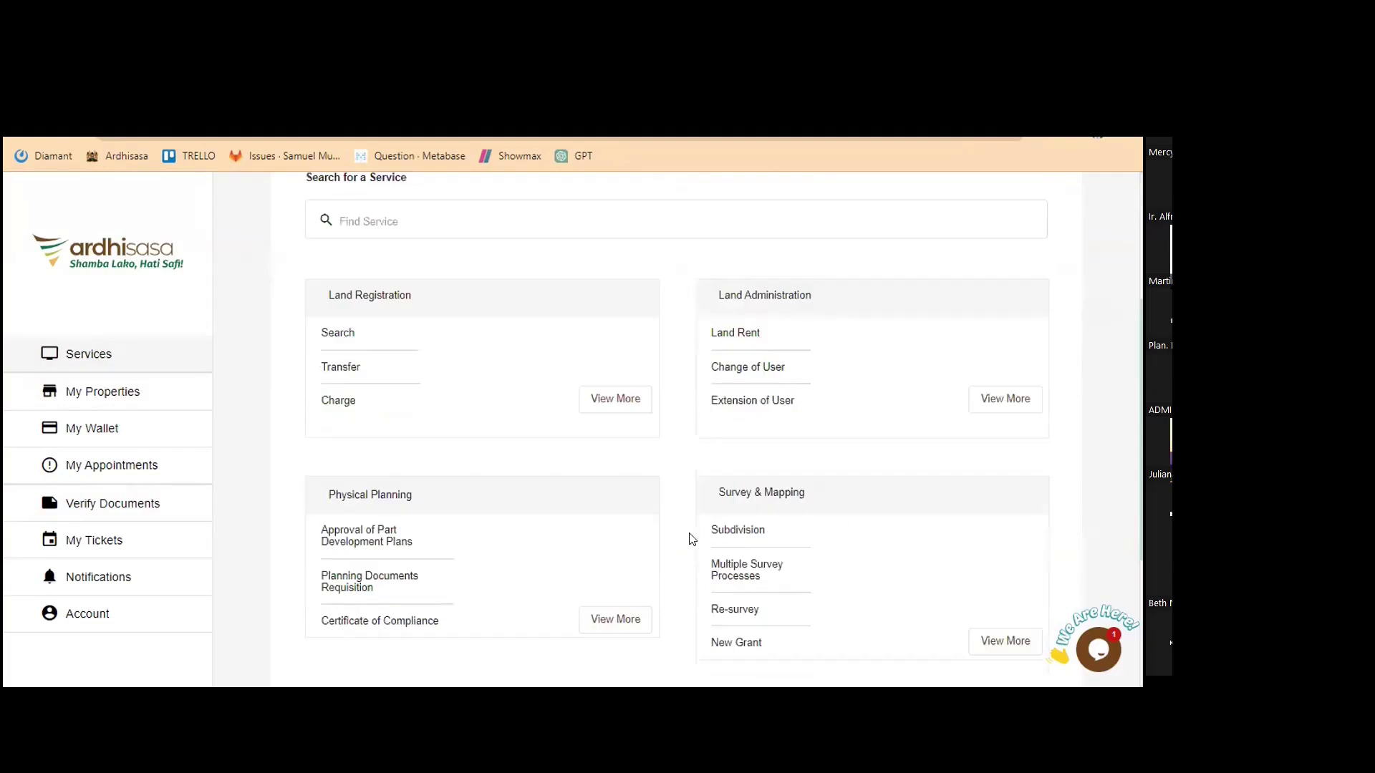
{"action": "scroll", "coordinate": [506, 512], "scroll_direction": "up", "scroll_amount": 3}
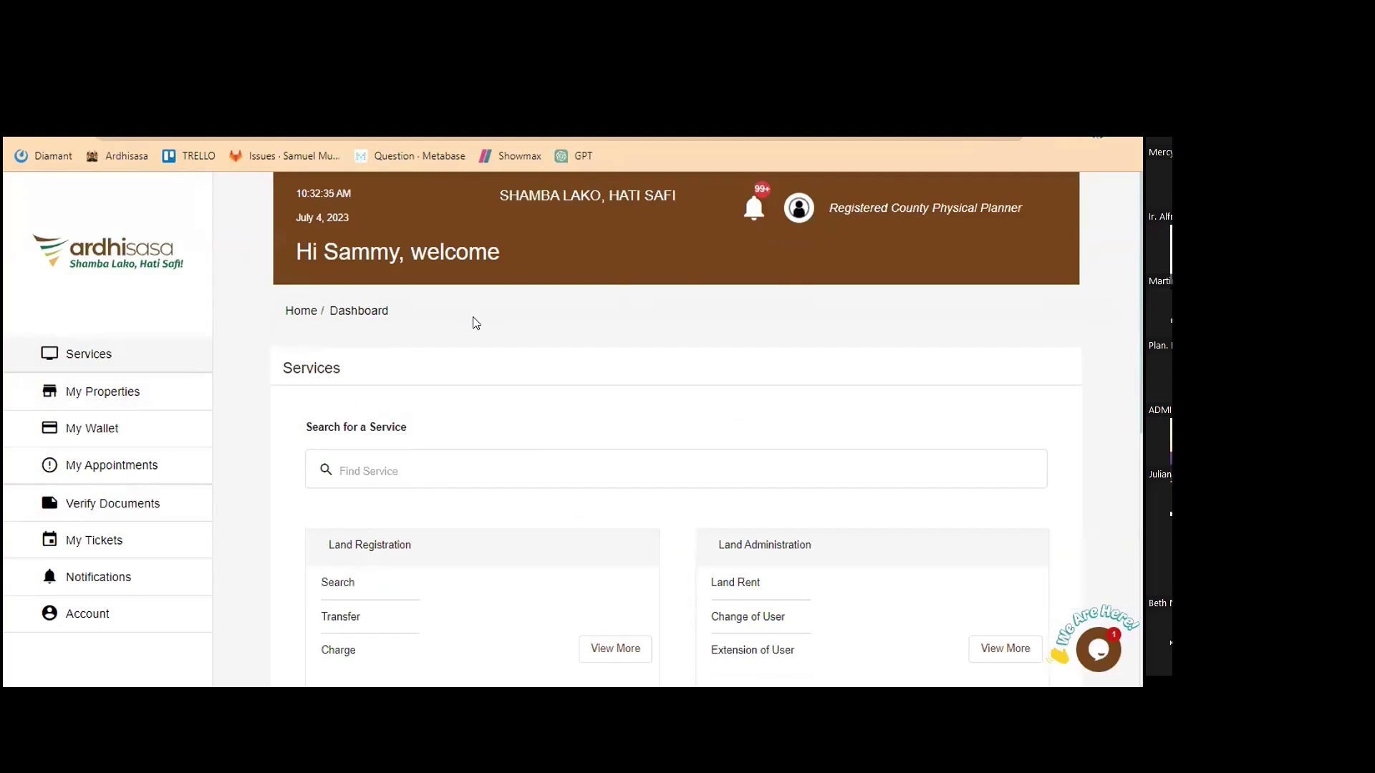
Keep the county physical planner account and open the Physical Planning services list
{"action": "left_click", "coordinate": [807, 222]}
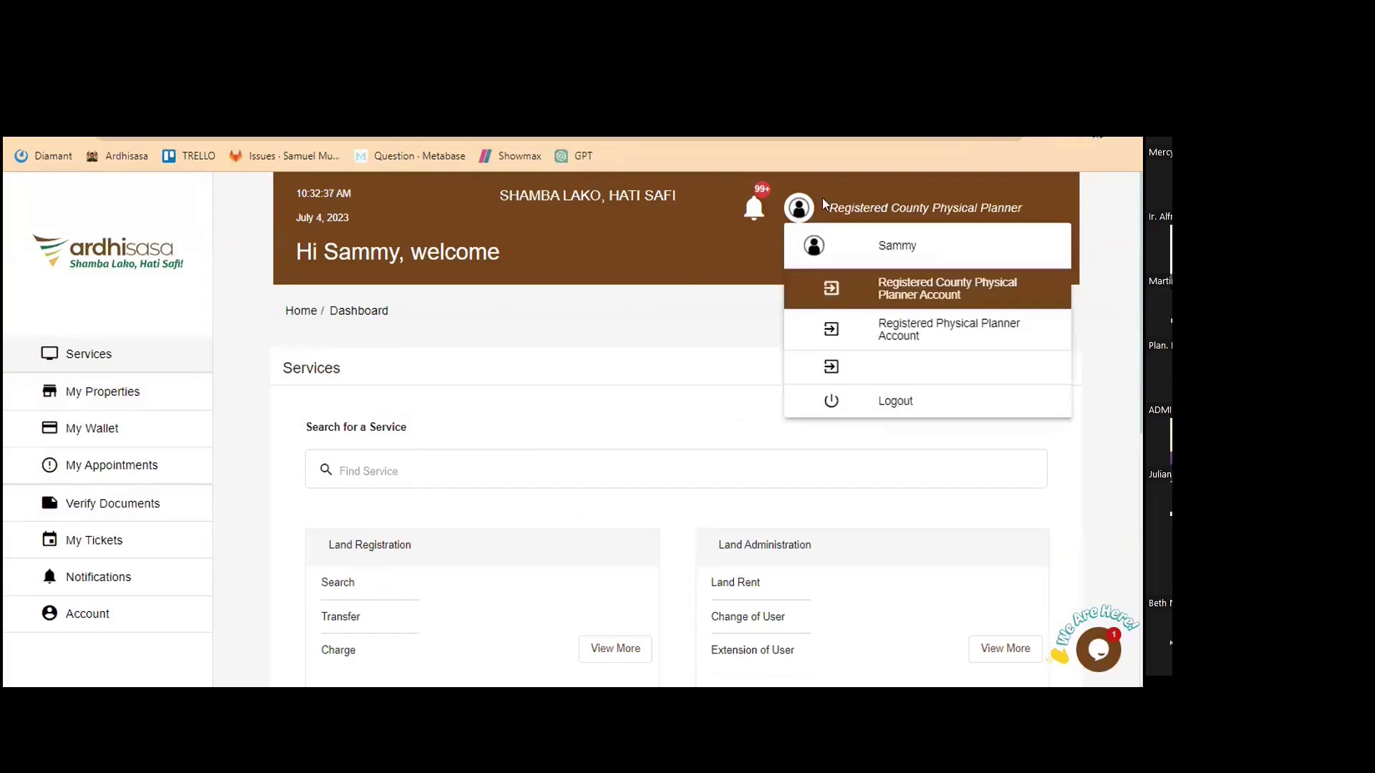
{"action": "left_click", "coordinate": [913, 293]}
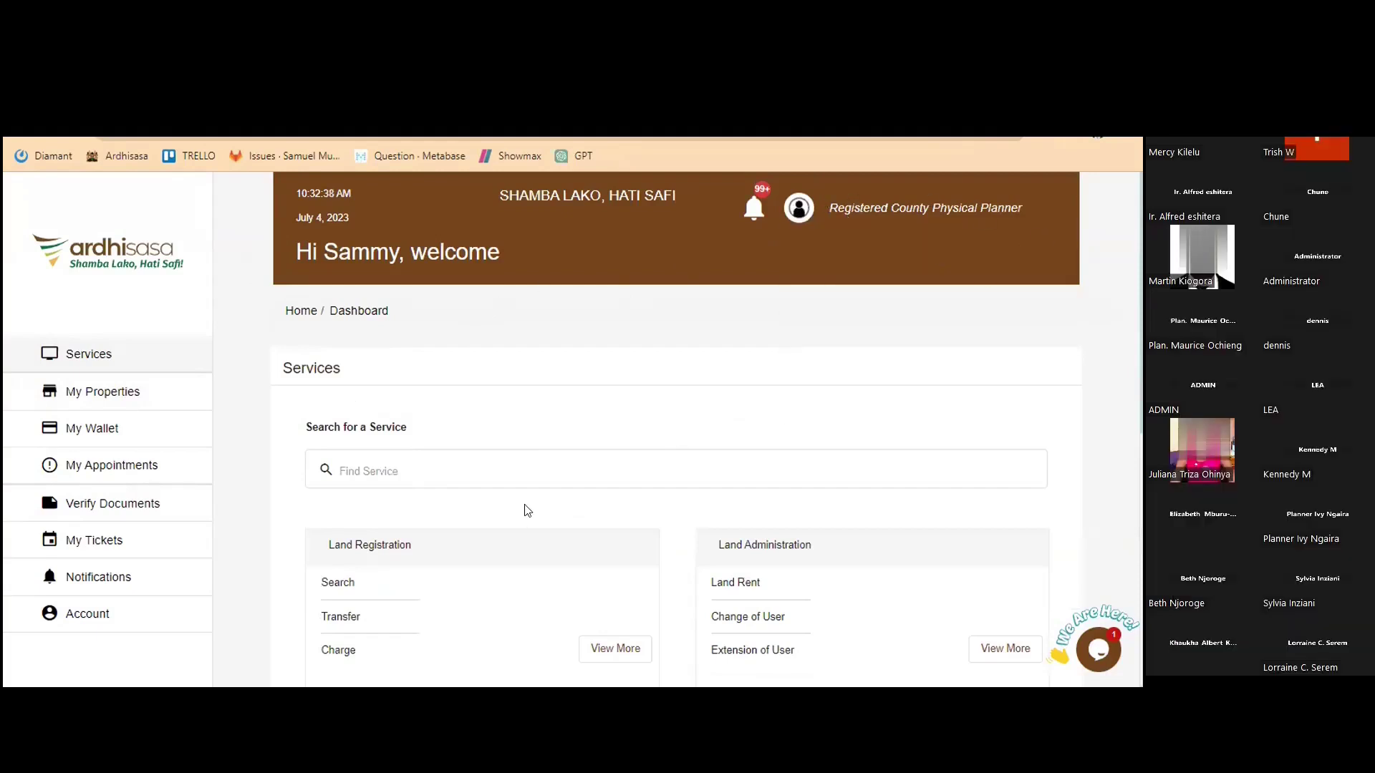
{"action": "scroll", "coordinate": [528, 510], "scroll_direction": "down", "scroll_amount": 1}
{"action": "scroll", "coordinate": [692, 515], "scroll_direction": "down", "scroll_amount": 3}
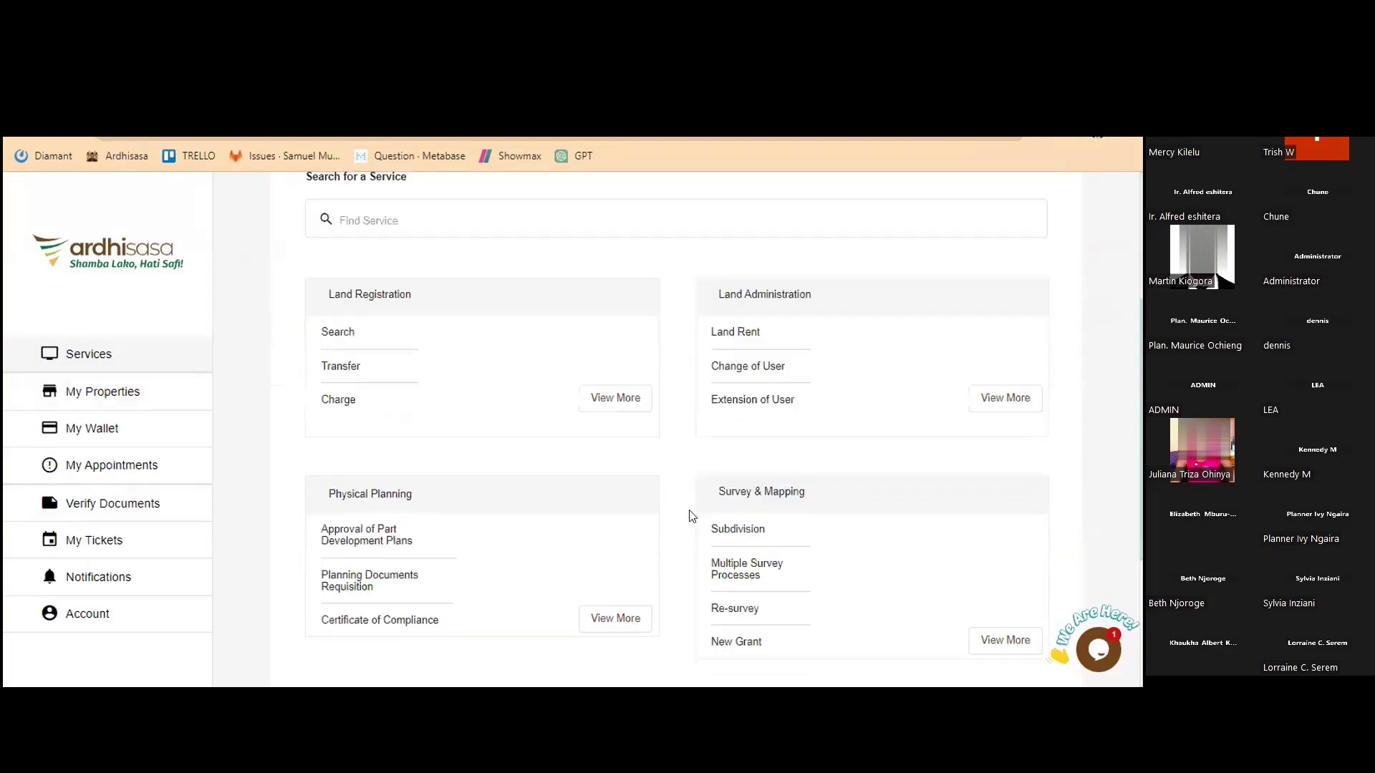
{"action": "scroll", "coordinate": [692, 516], "scroll_direction": "down", "scroll_amount": 1}
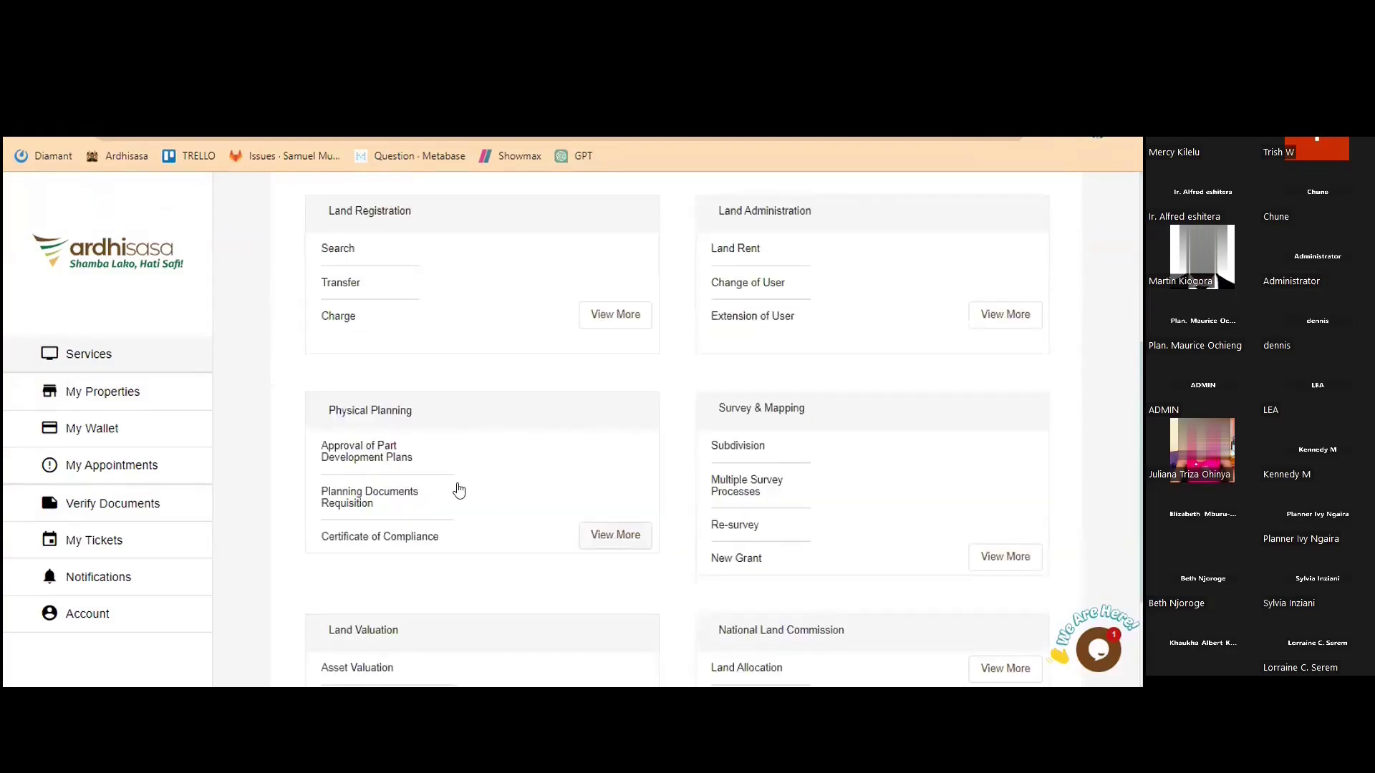
{"action": "left_click", "coordinate": [348, 507]}
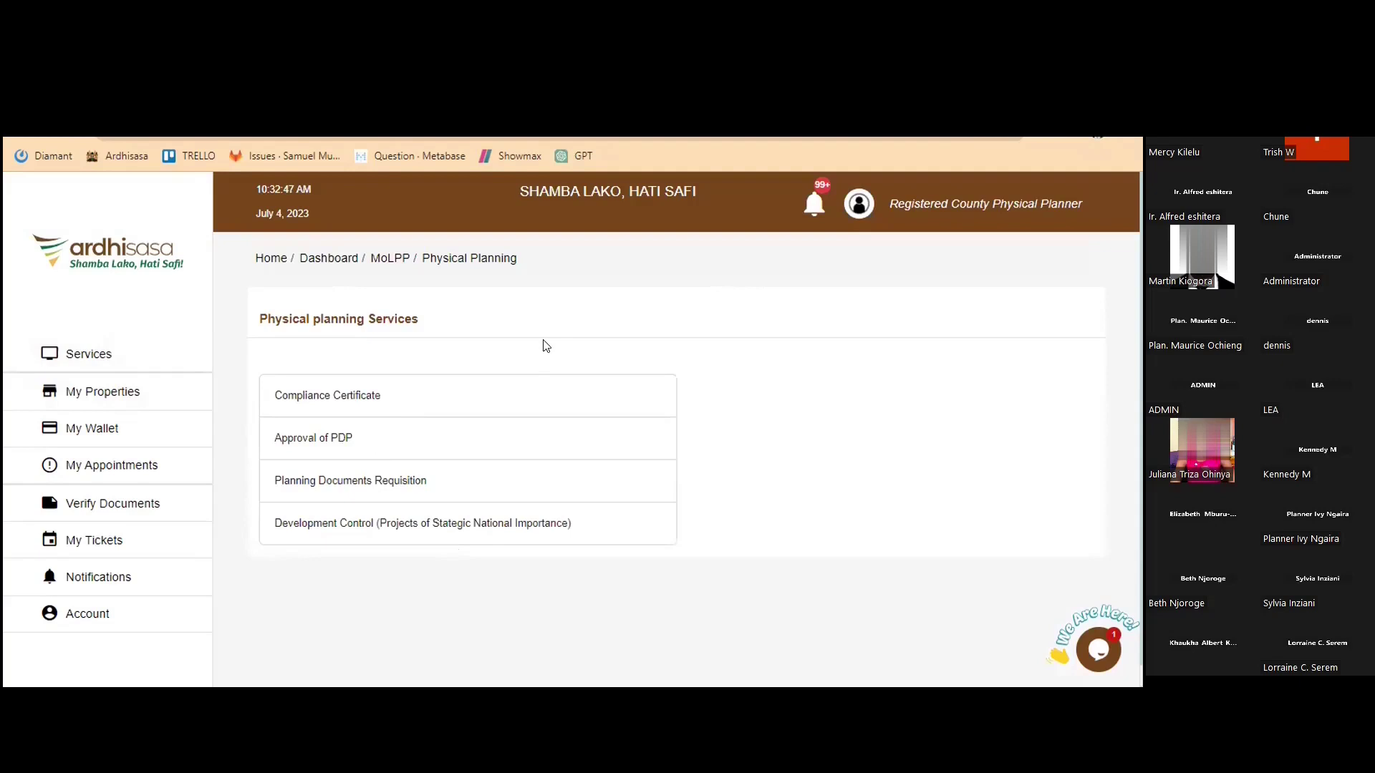
Start a new Approval of PDP application and expand the 'What is Part Development Plan?' FAQ
{"action": "left_click", "coordinate": [316, 440]}
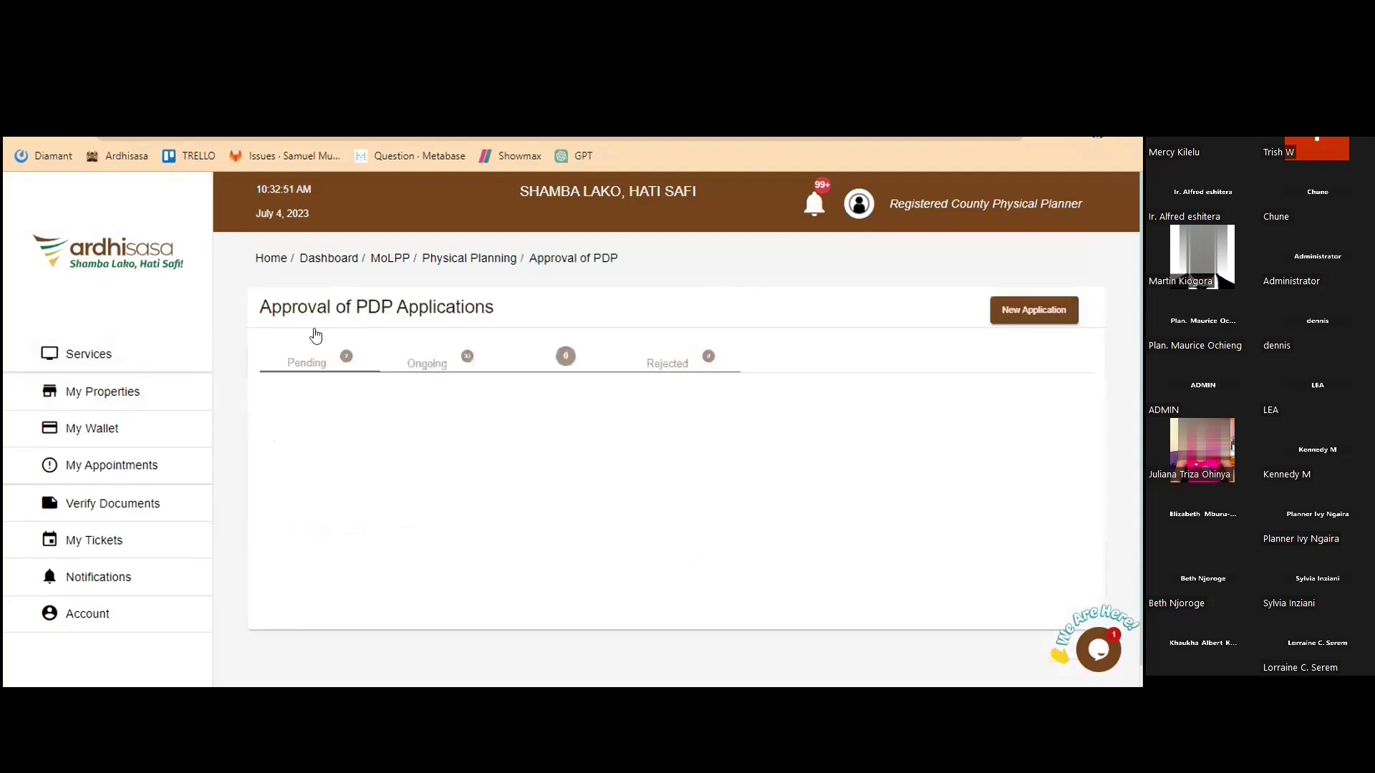
{"action": "left_click", "coordinate": [297, 367]}
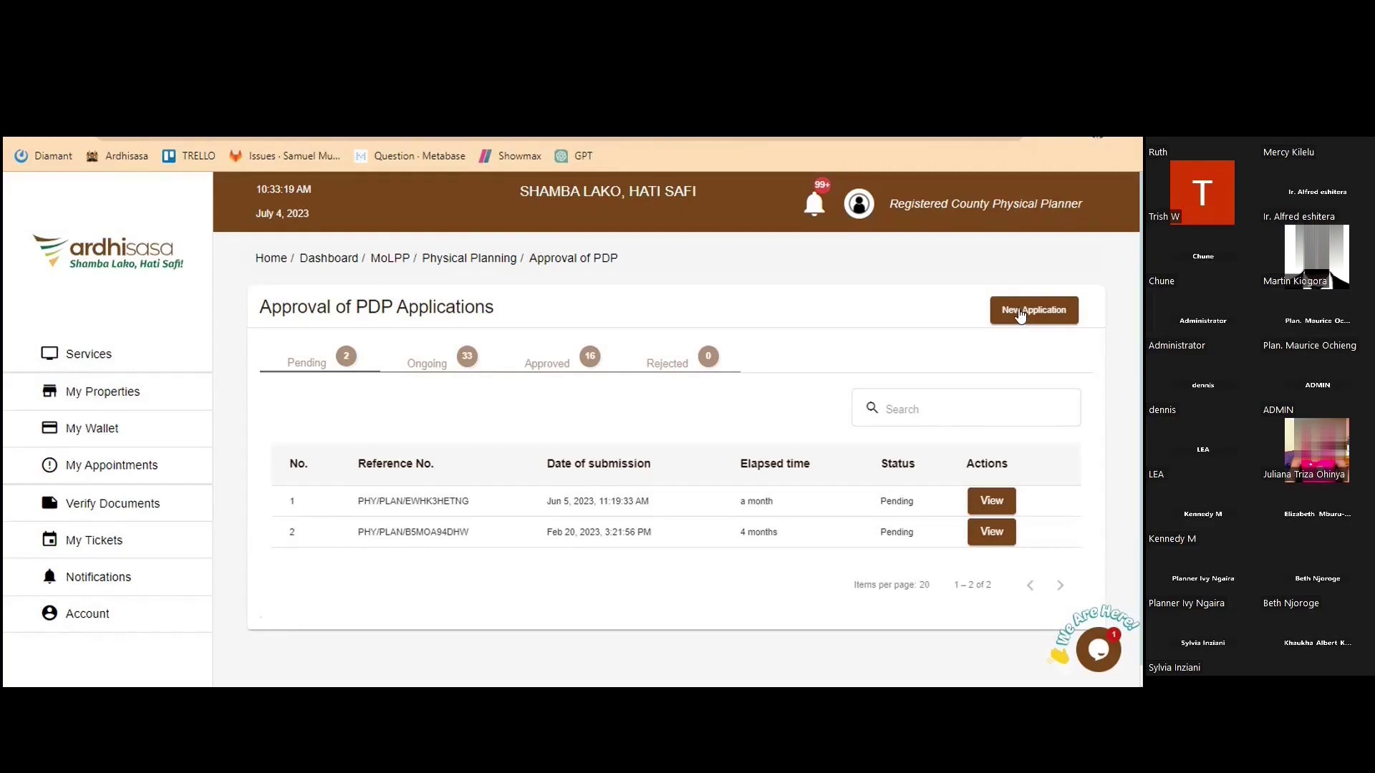
{"action": "left_click", "coordinate": [1021, 316]}
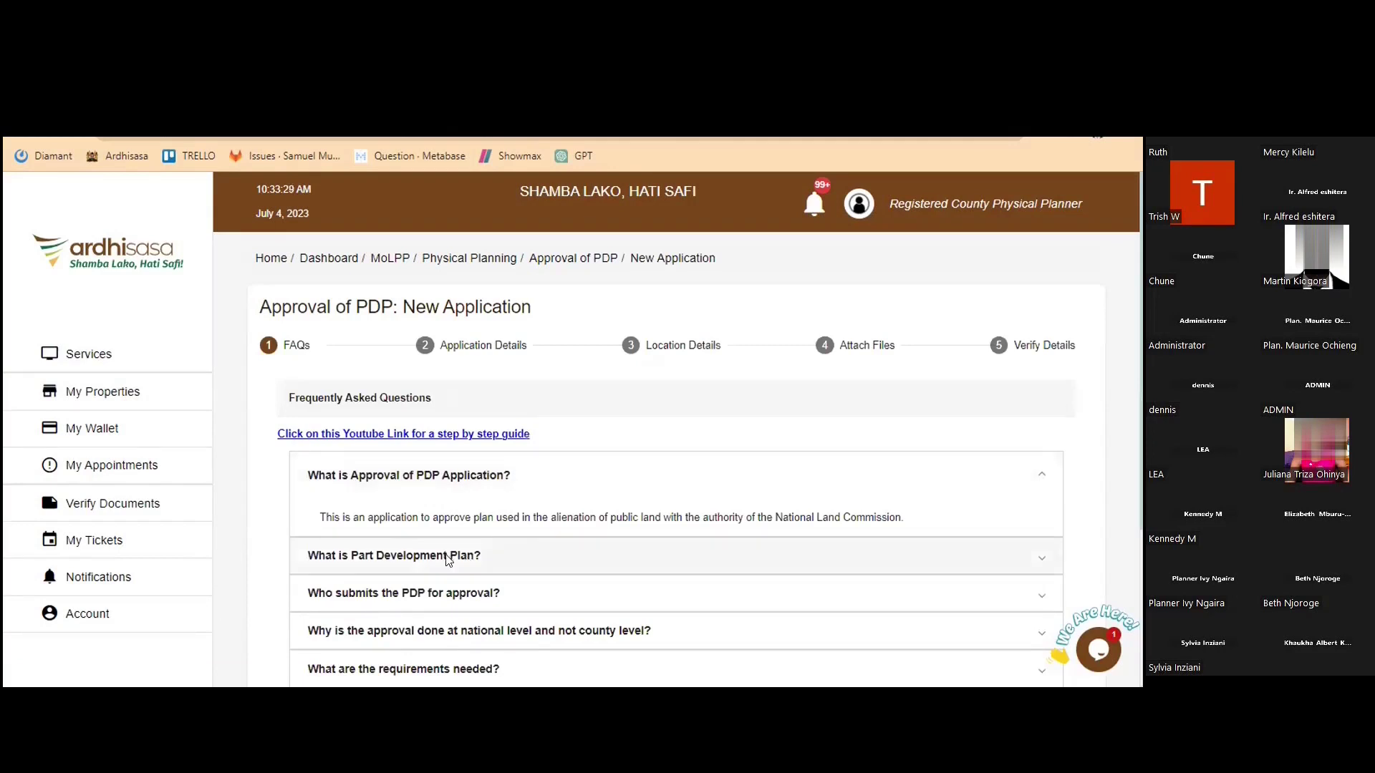
{"action": "left_click", "coordinate": [446, 558]}
Expand the FAQ explaining why PDP approval is done at national level
{"action": "scroll", "coordinate": [645, 583], "scroll_direction": "down", "scroll_amount": 2}
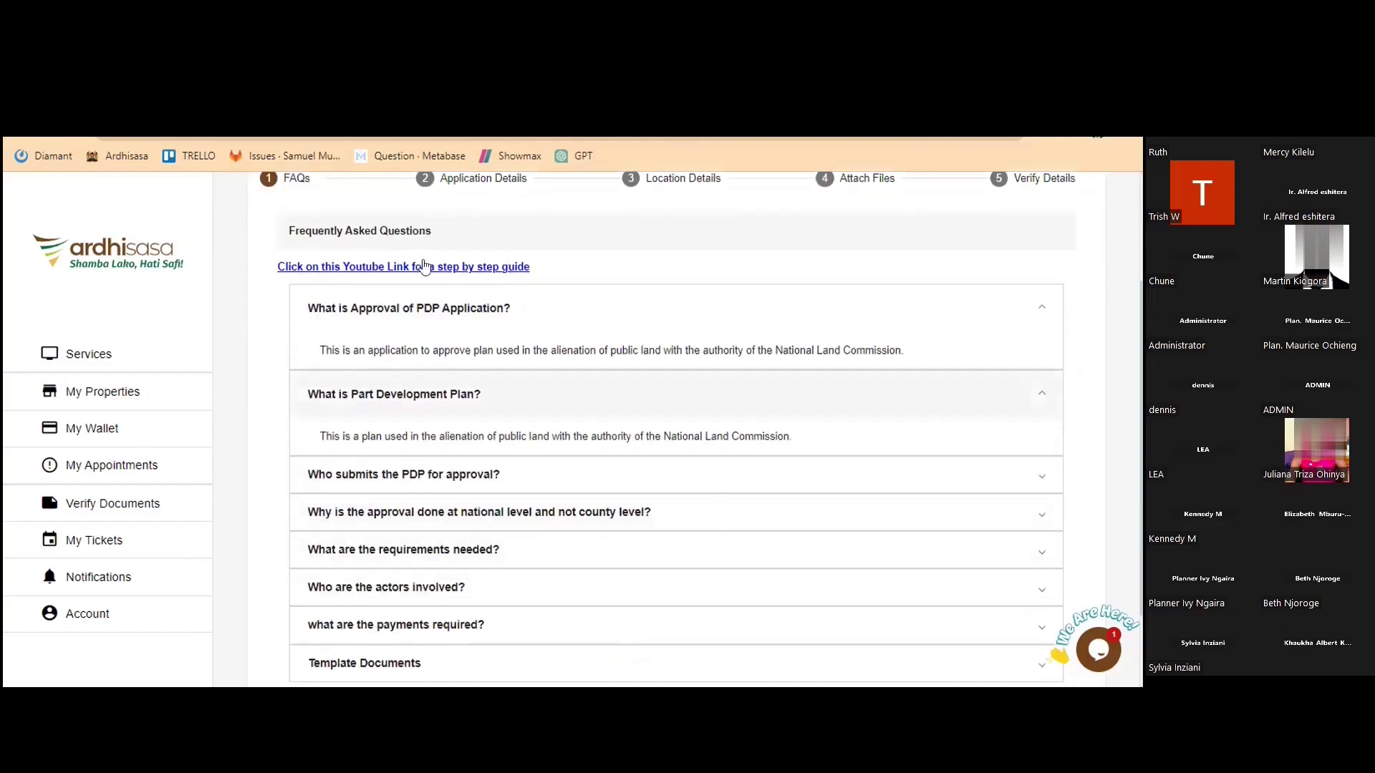
{"action": "scroll", "coordinate": [394, 320], "scroll_direction": "up", "scroll_amount": 1}
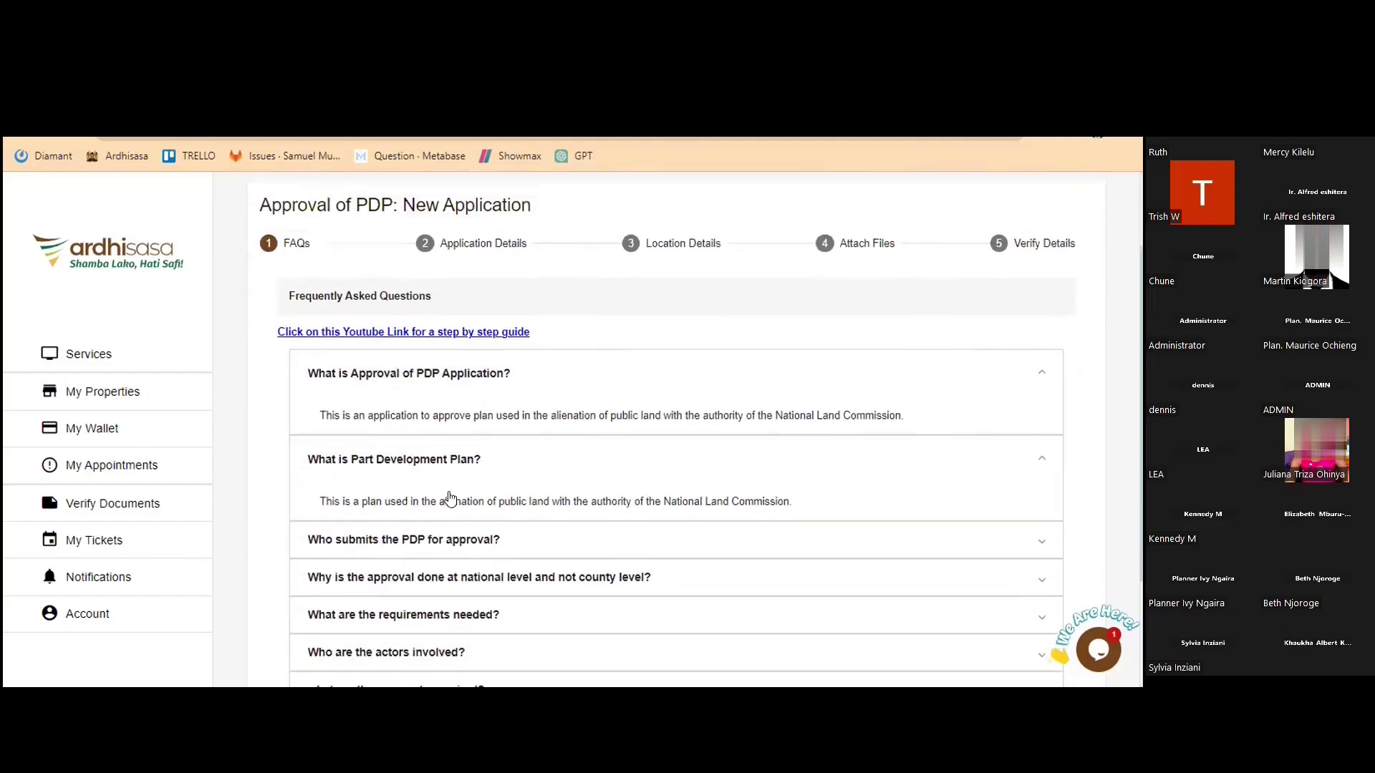
{"action": "scroll", "coordinate": [430, 473], "scroll_direction": "up", "scroll_amount": 1}
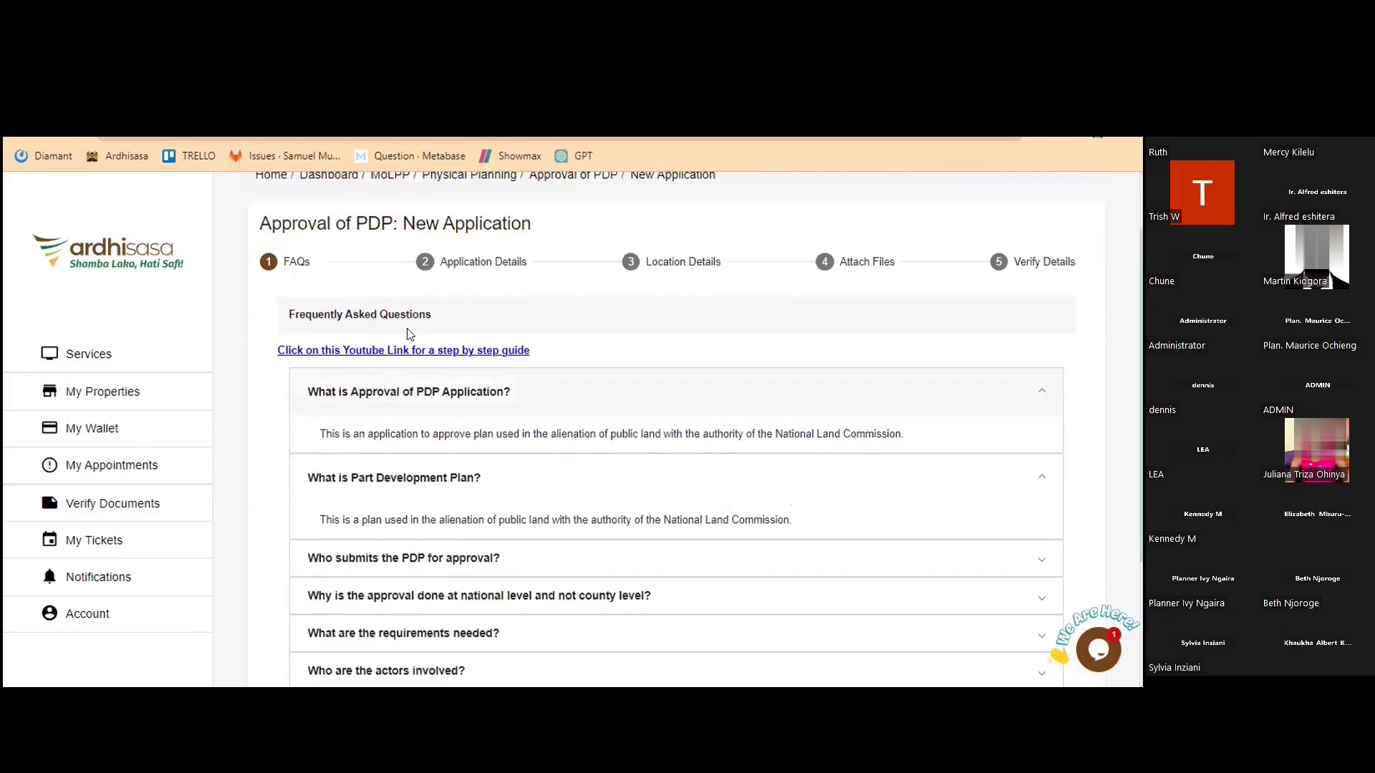
{"action": "key", "text": "space"}
{"action": "scroll", "coordinate": [438, 537], "scroll_direction": "down", "scroll_amount": 1}
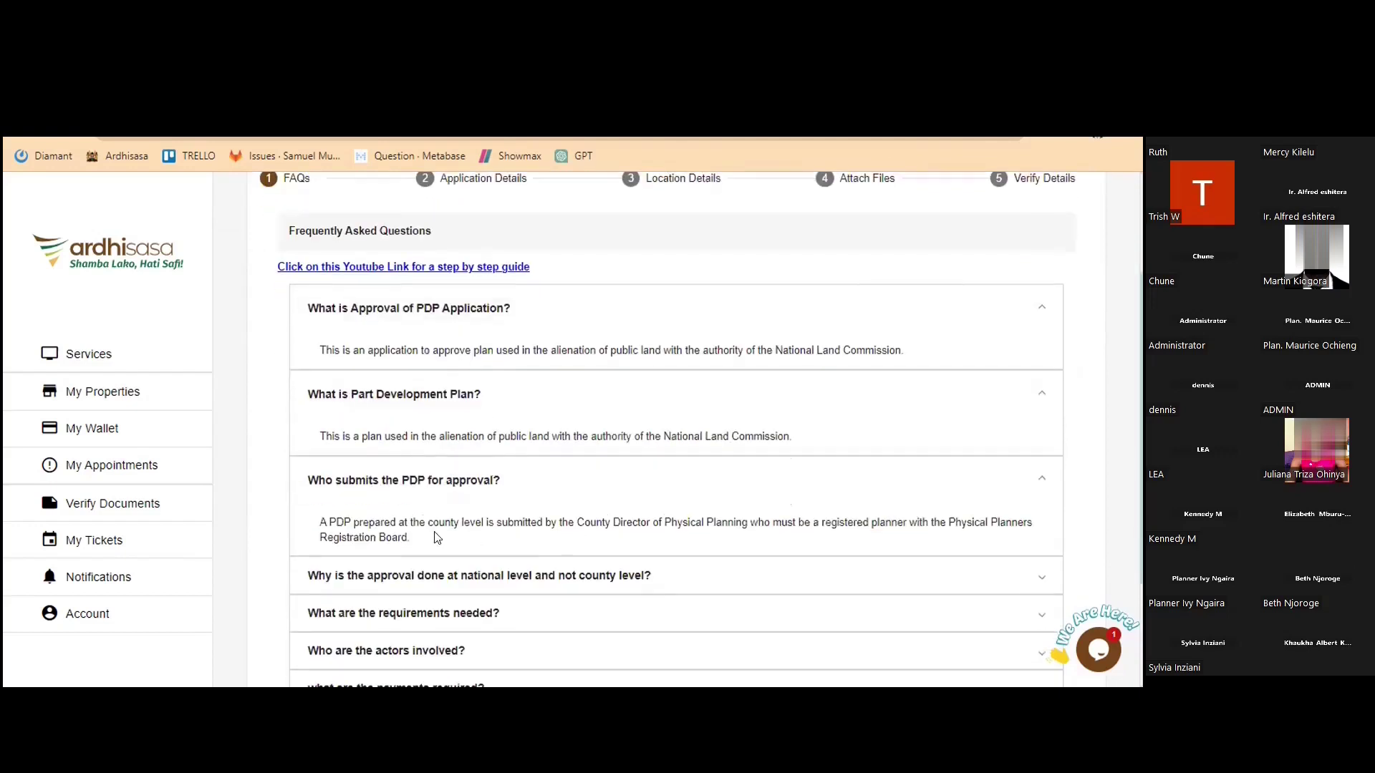
{"action": "scroll", "coordinate": [462, 523], "scroll_direction": "down", "scroll_amount": 1}
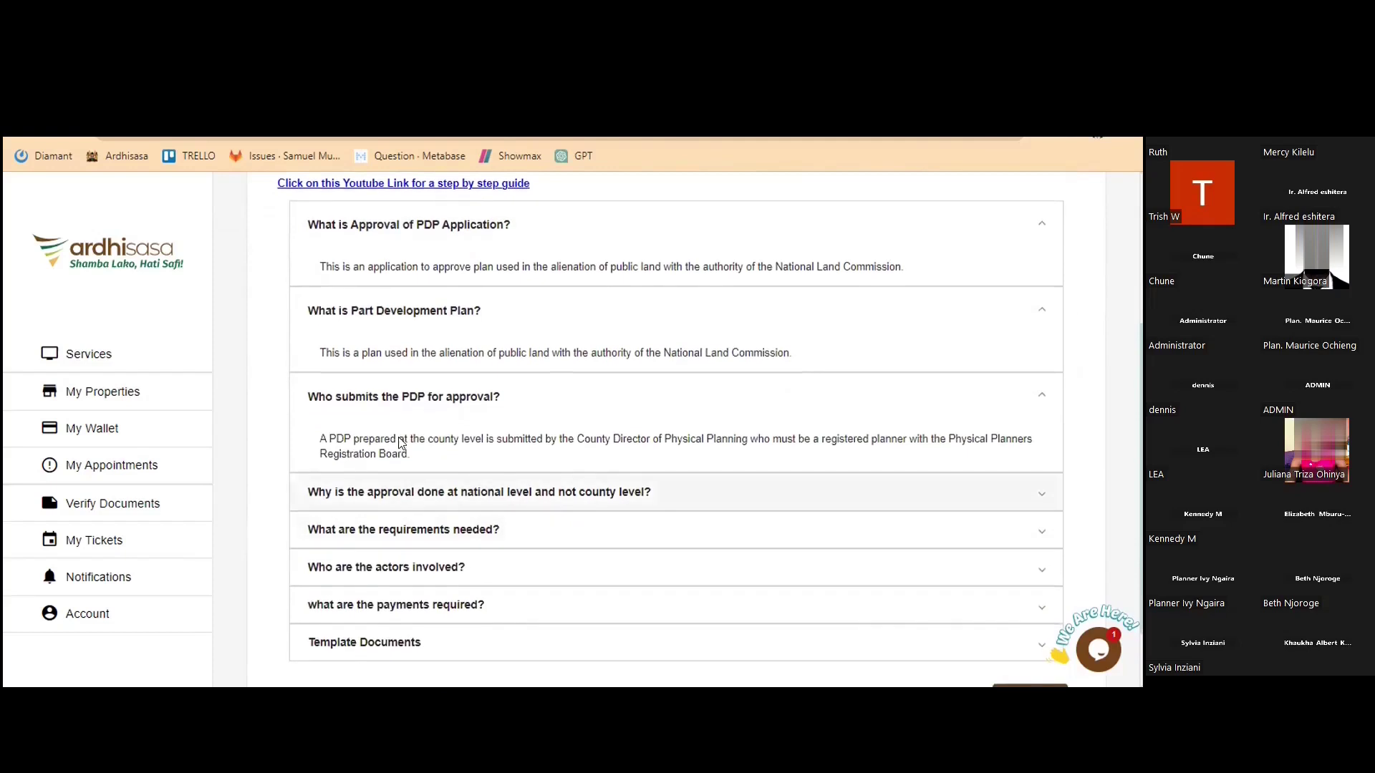
{"action": "left_click", "coordinate": [489, 482]}
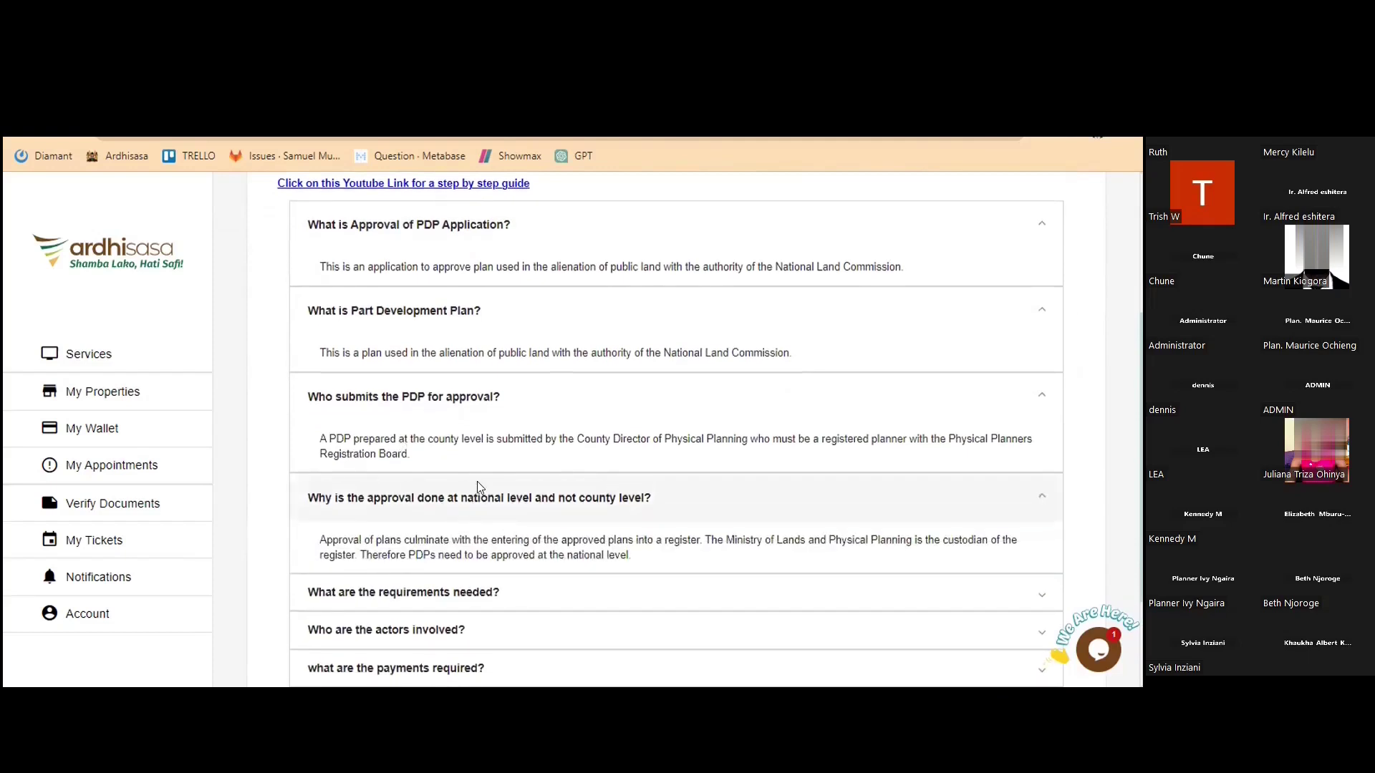
{"action": "scroll", "coordinate": [474, 486], "scroll_direction": "down", "scroll_amount": 1}
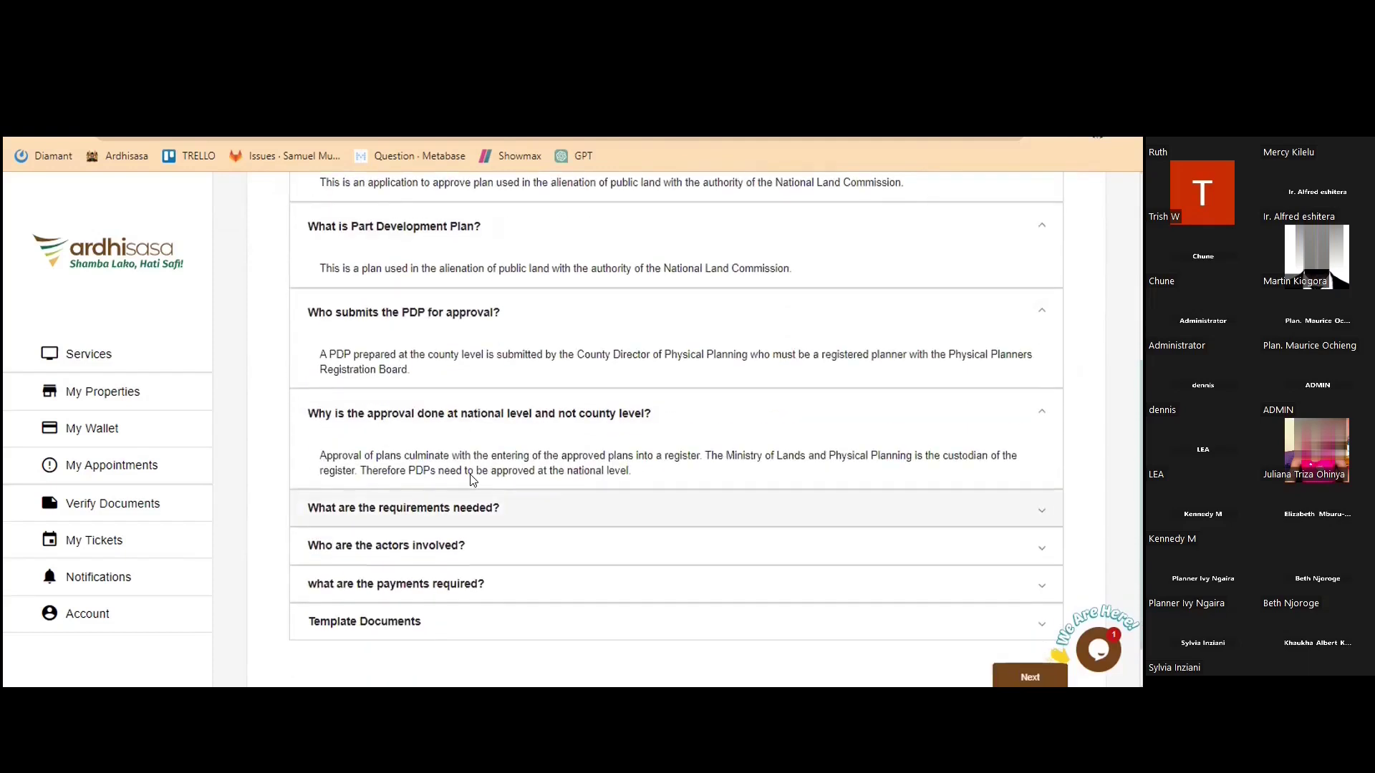
{"action": "scroll", "coordinate": [472, 479], "scroll_direction": "down", "scroll_amount": 1}
Expand the FAQs on application requirements, actors involved and payments required
{"action": "left_click", "coordinate": [451, 484]}
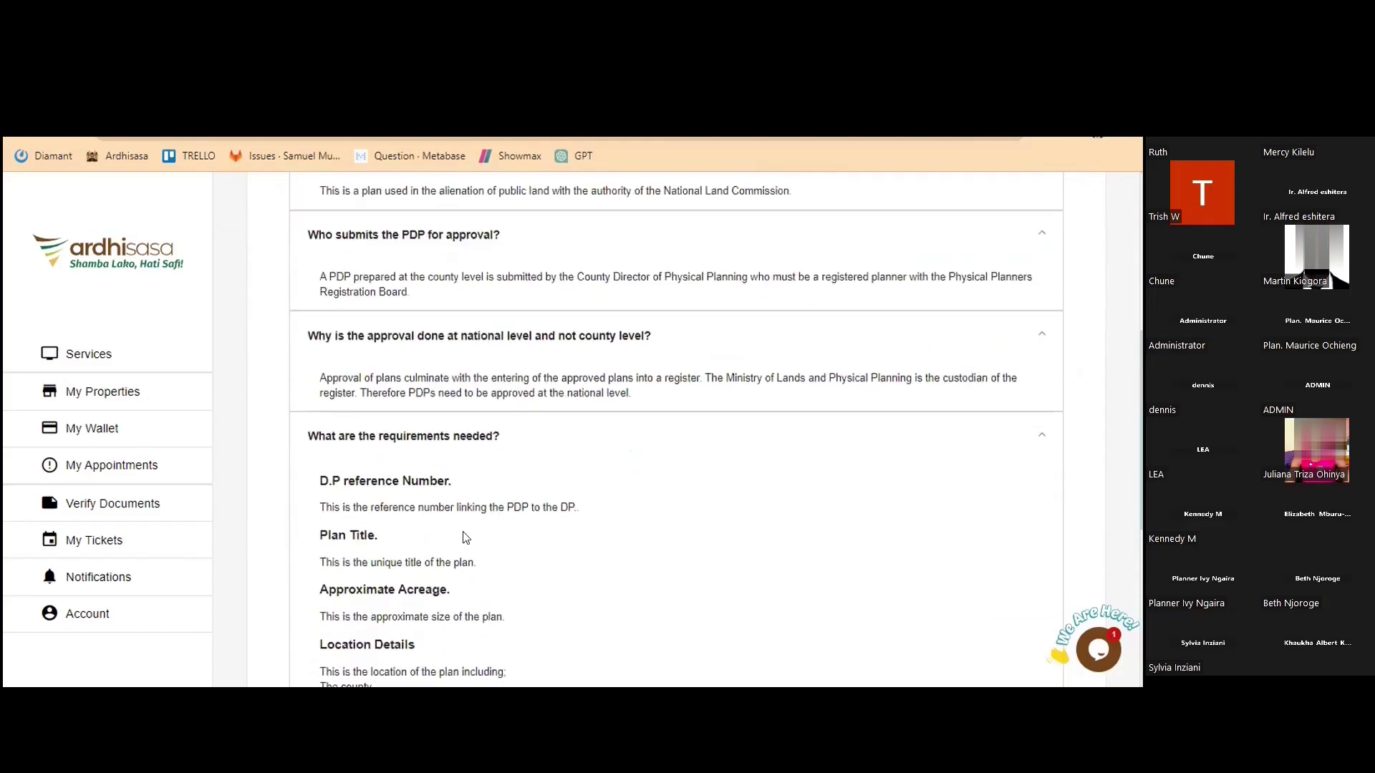
{"action": "scroll", "coordinate": [430, 501], "scroll_direction": "down", "scroll_amount": 5}
{"action": "left_click", "coordinate": [451, 482]}
{"action": "scroll", "coordinate": [438, 601], "scroll_direction": "down", "scroll_amount": 1}
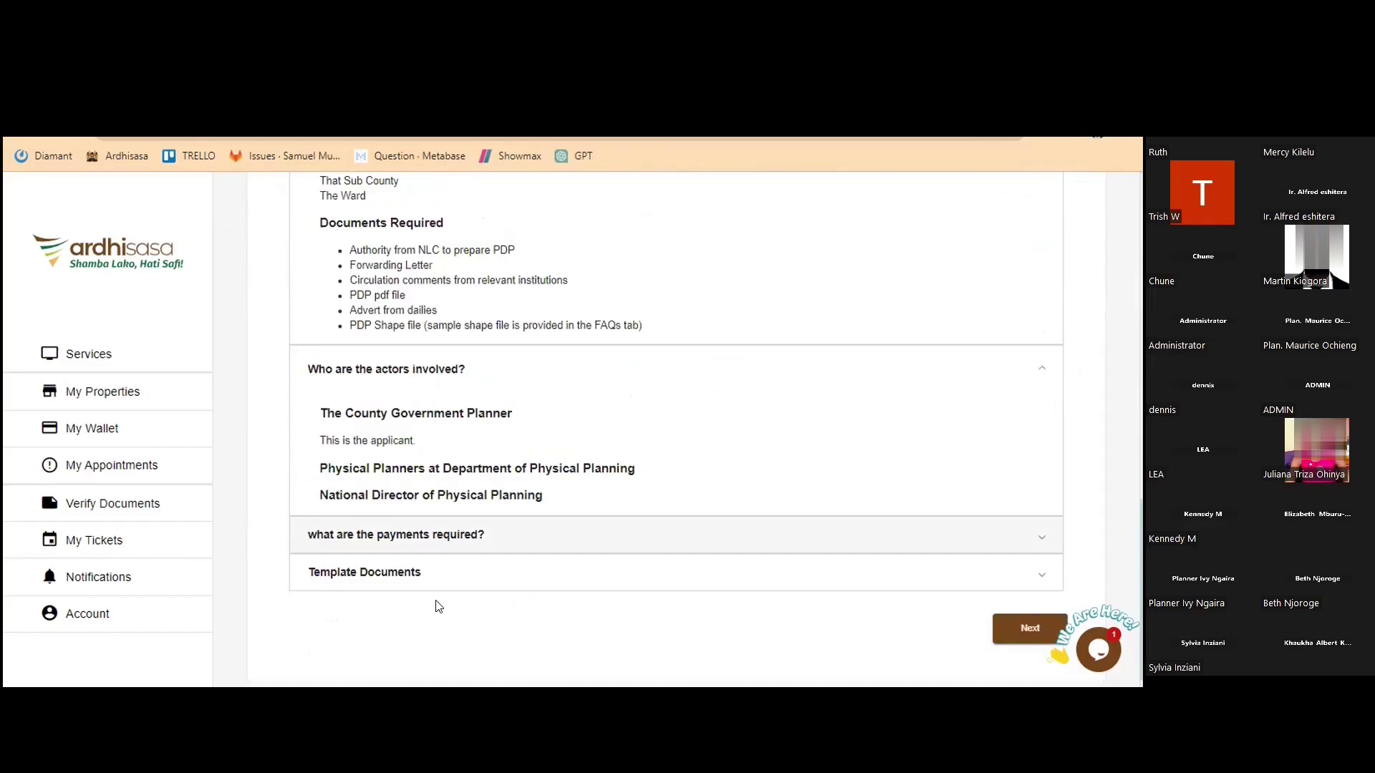
{"action": "scroll", "coordinate": [439, 606], "scroll_direction": "down", "scroll_amount": 1}
{"action": "left_click", "coordinate": [440, 536]}
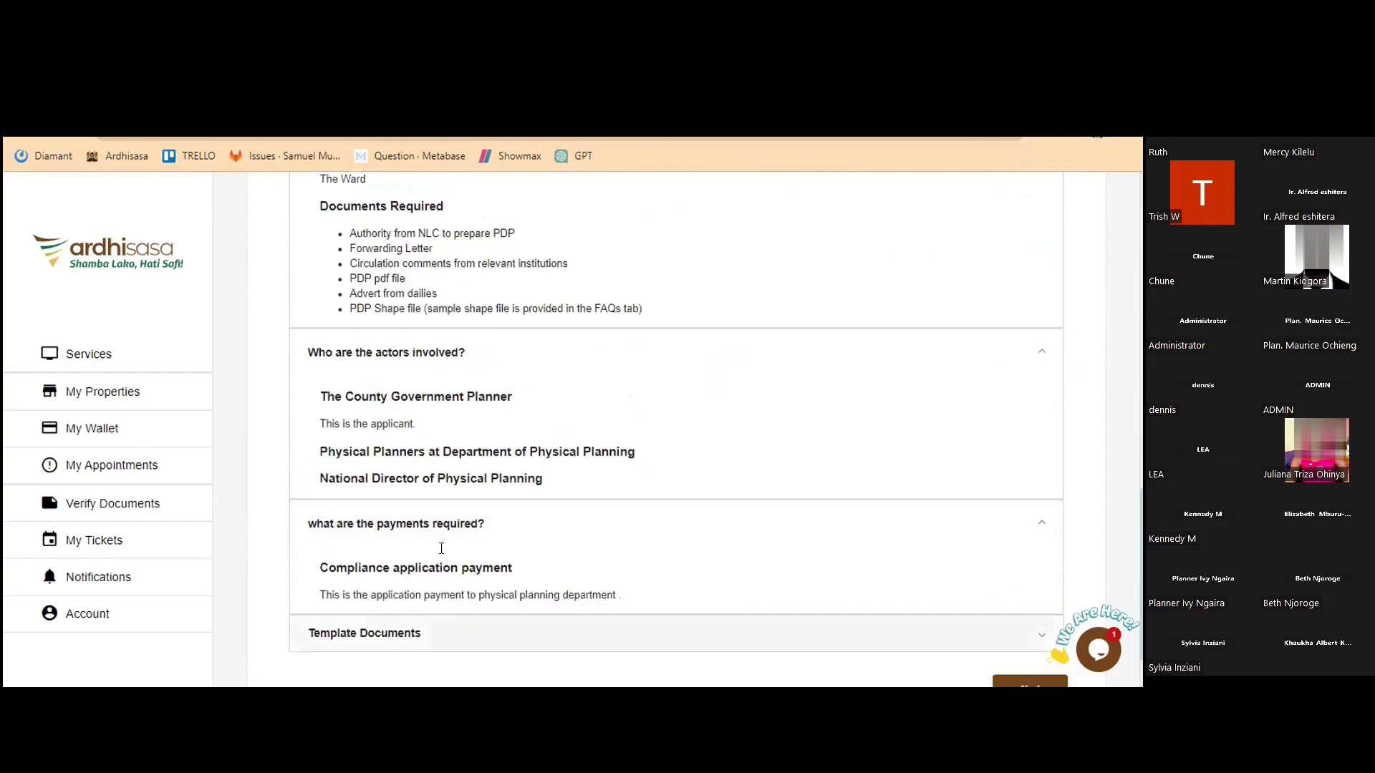
{"action": "scroll", "coordinate": [443, 545], "scroll_direction": "up", "scroll_amount": 4}
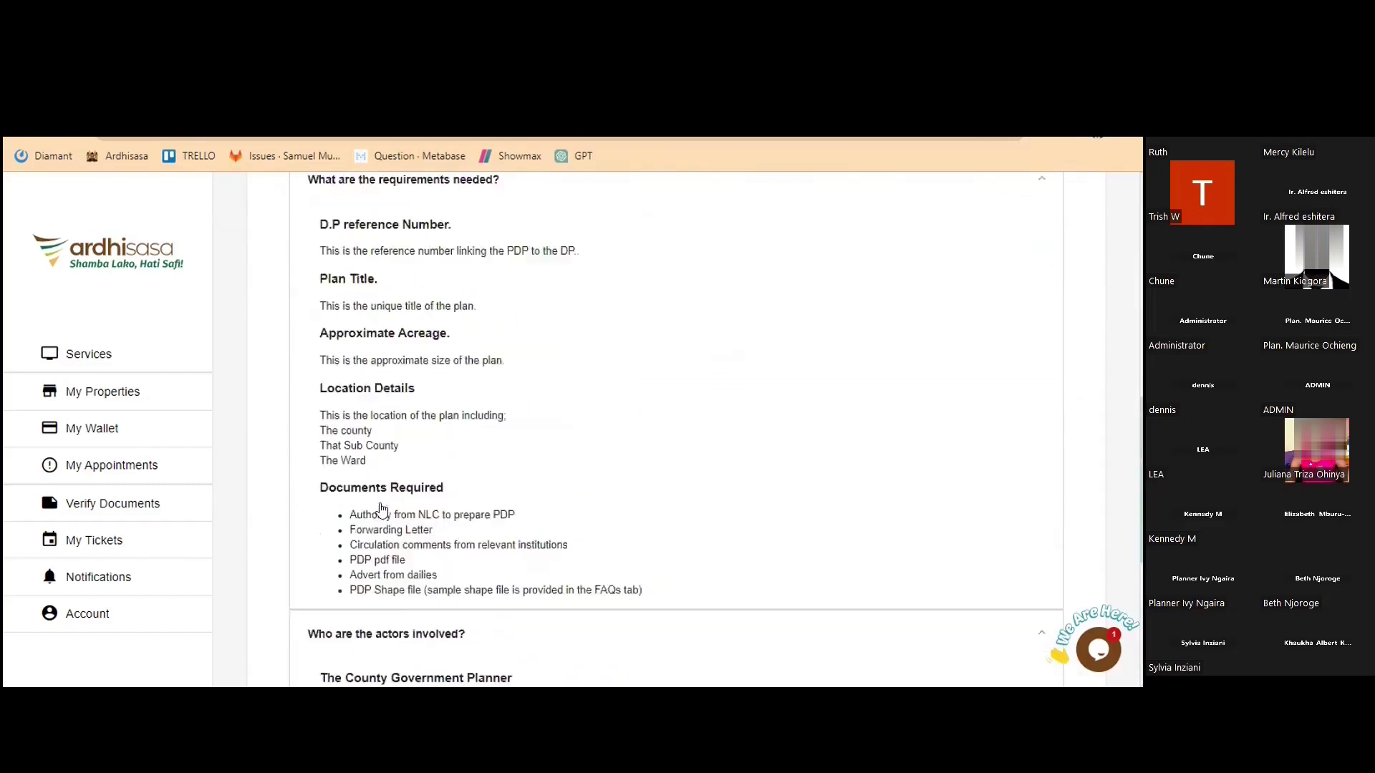
{"action": "scroll", "coordinate": [430, 507], "scroll_direction": "up", "scroll_amount": 1}
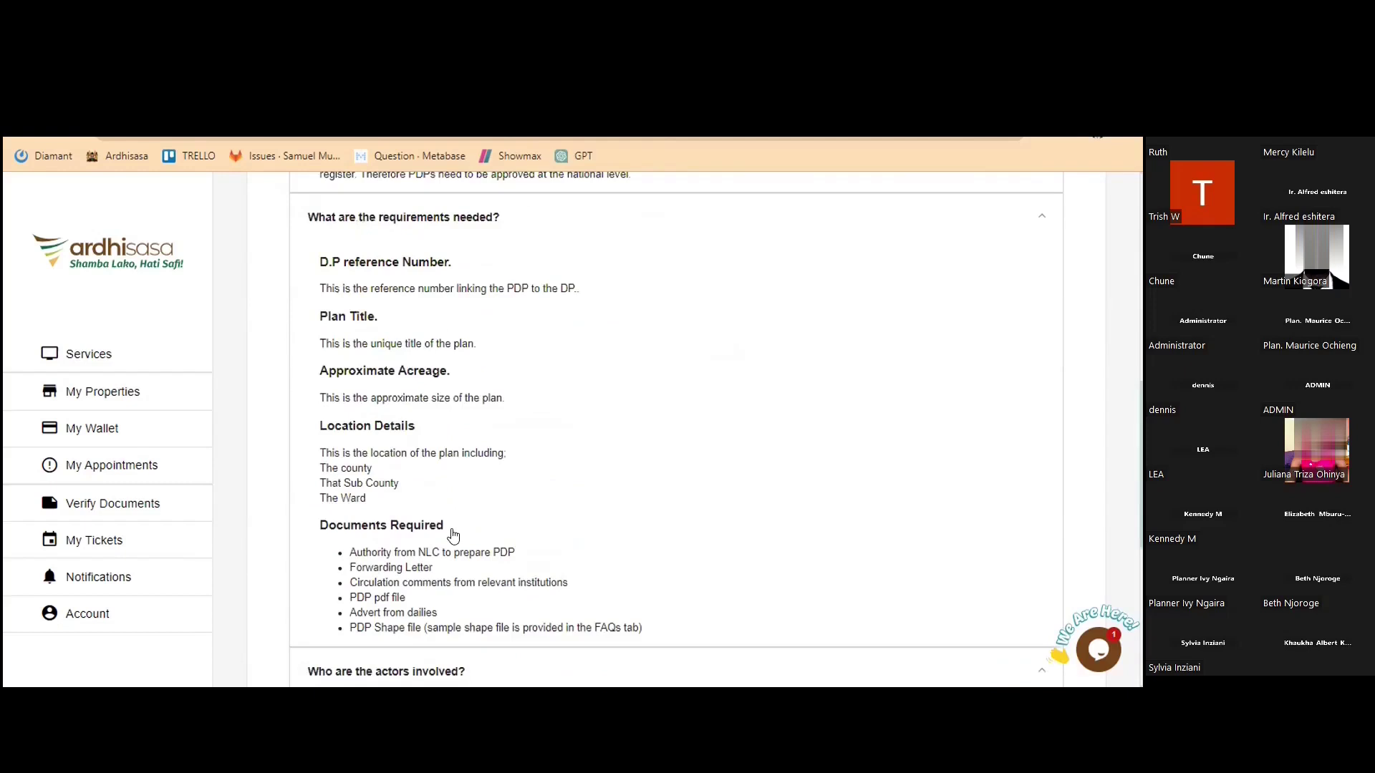
{"action": "scroll", "coordinate": [454, 535], "scroll_direction": "down", "scroll_amount": 6}
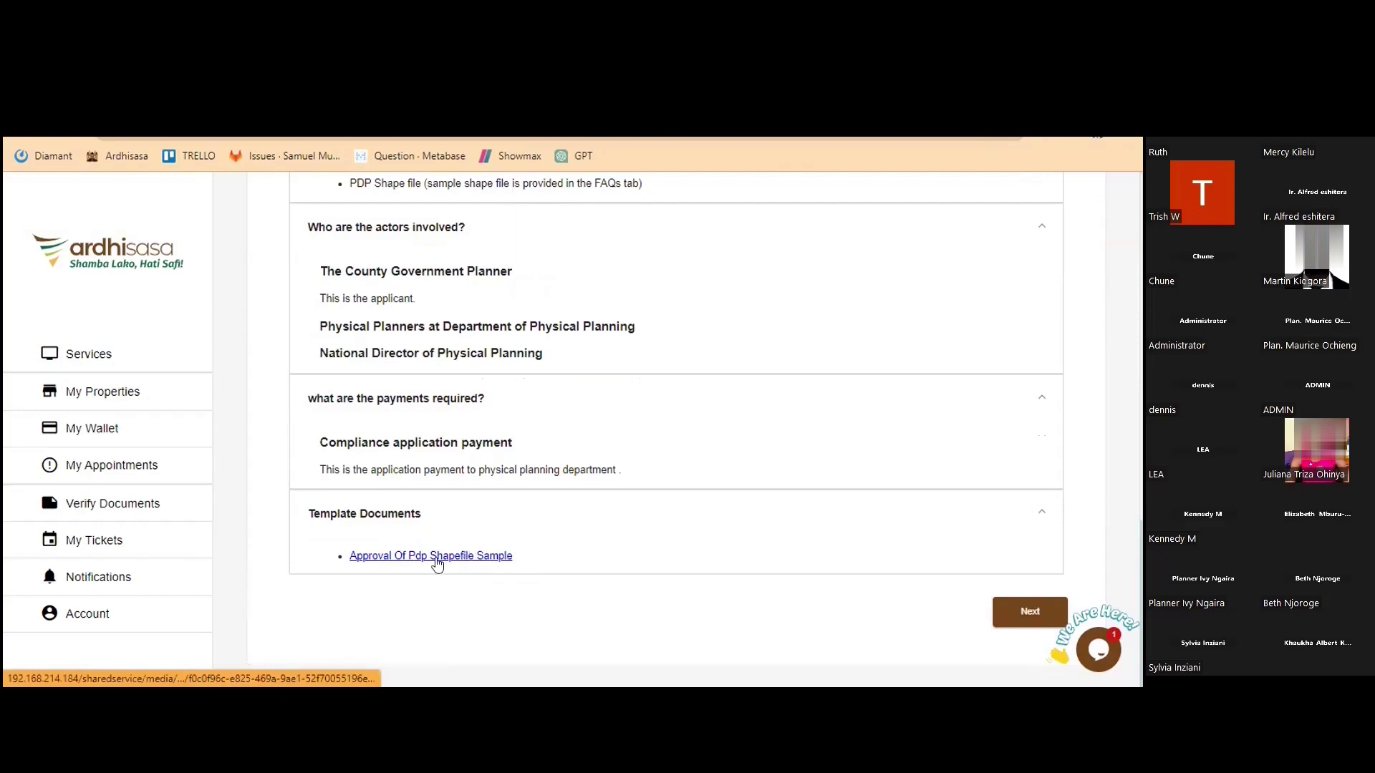
{"action": "scroll", "coordinate": [791, 561], "scroll_direction": "up", "scroll_amount": 1}
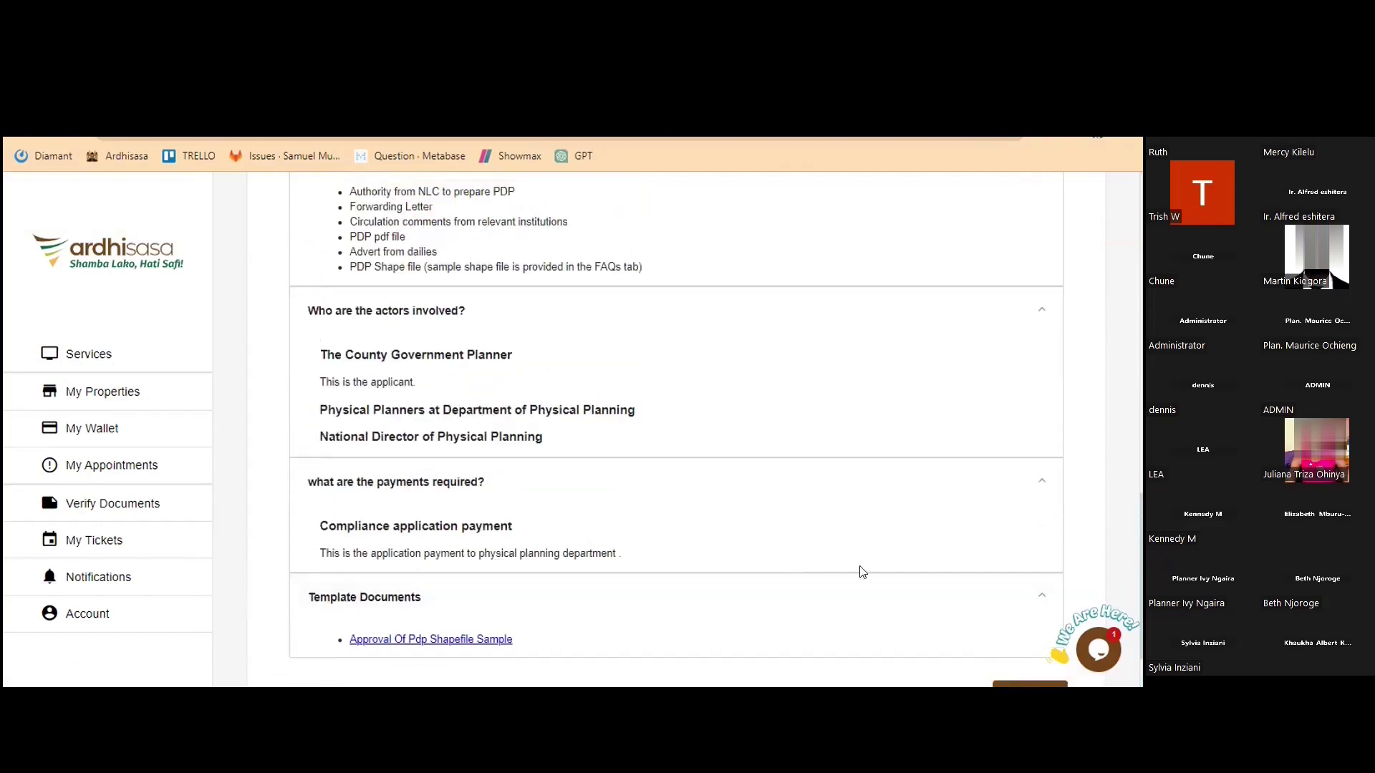
{"action": "scroll", "coordinate": [1017, 612], "scroll_direction": "up", "scroll_amount": 1}
{"action": "scroll", "coordinate": [1002, 616], "scroll_direction": "down", "scroll_amount": 1}
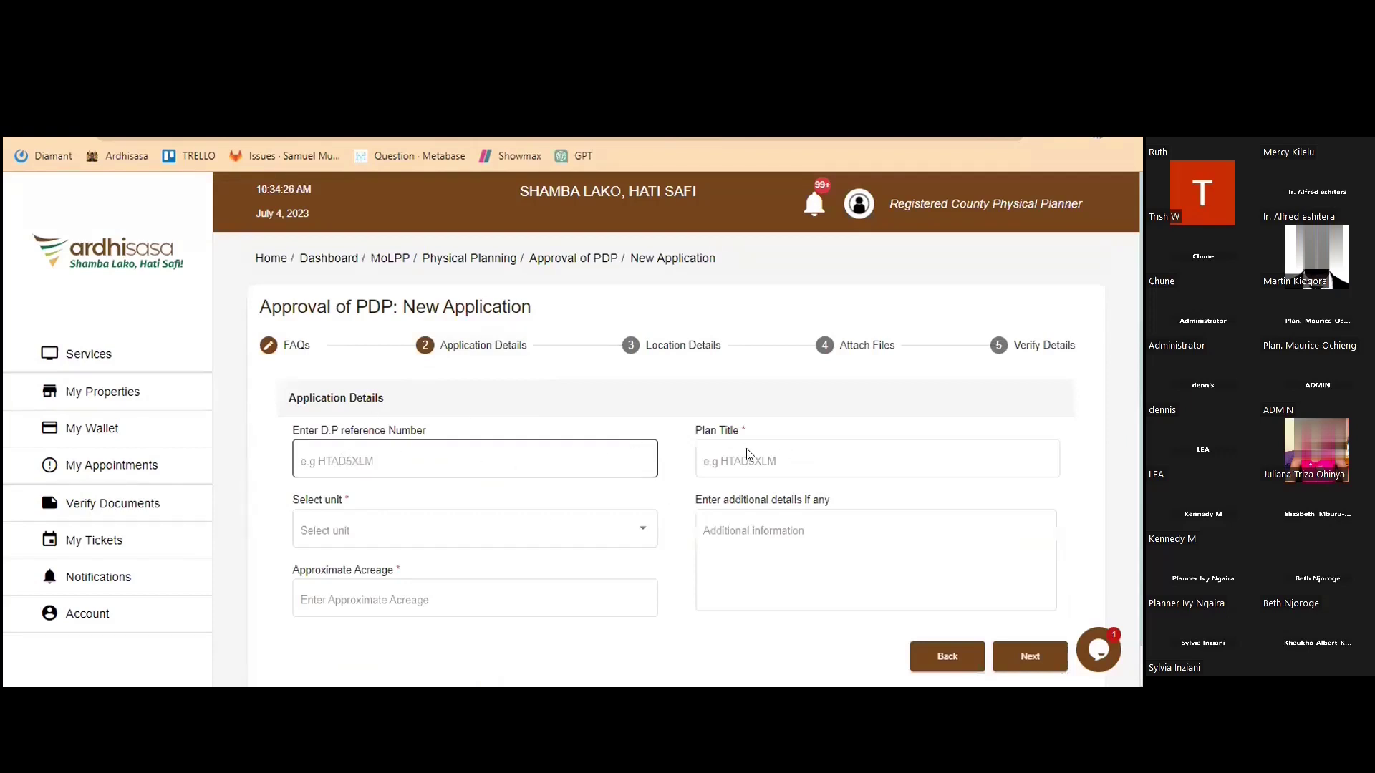
Enter 'Proposed Test Plan' as the plan title
{"action": "left_click", "coordinate": [771, 457]}
{"action": "type", "text": "as"}
{"action": "key", "text": "BackSpace"}
{"action": "key", "text": "BackSpace"}
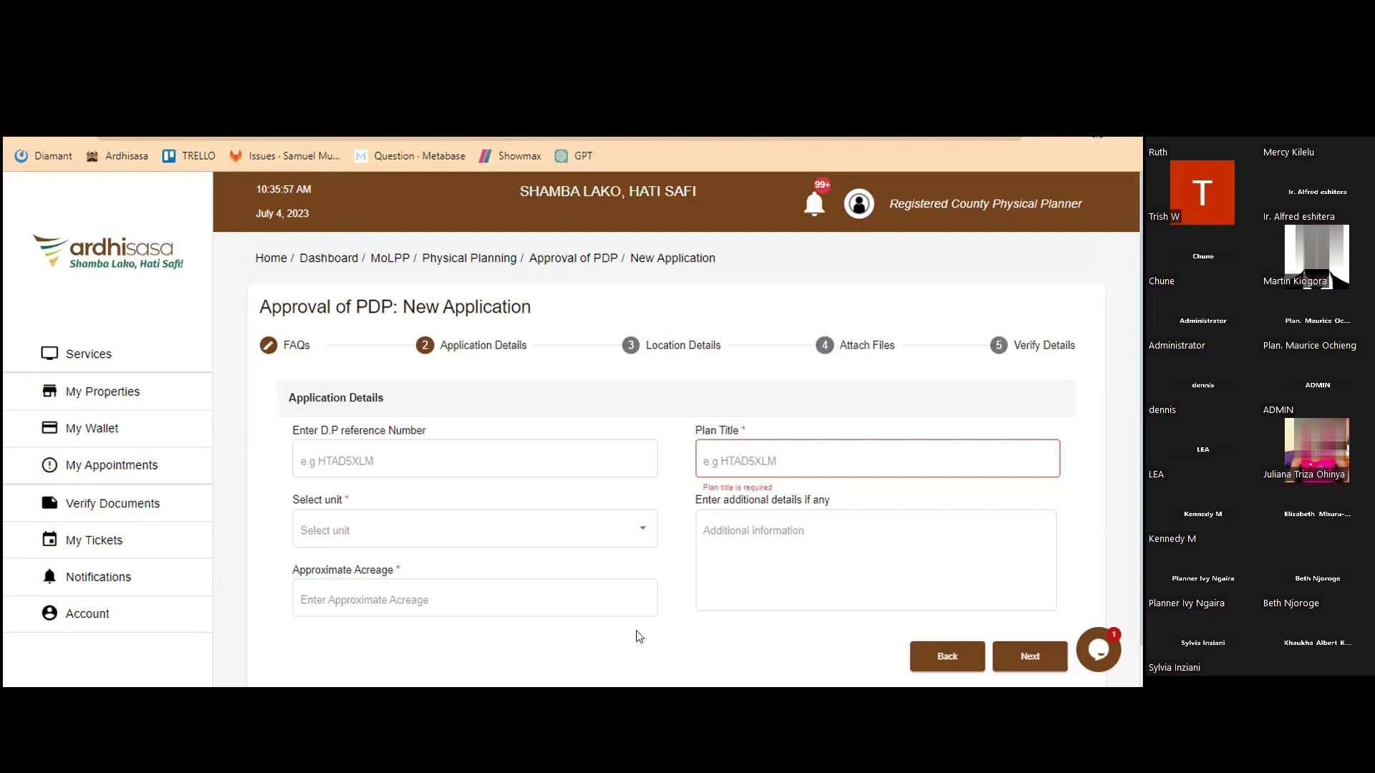
{"action": "left_click", "coordinate": [718, 447]}
{"action": "type", "text": "Prop"}
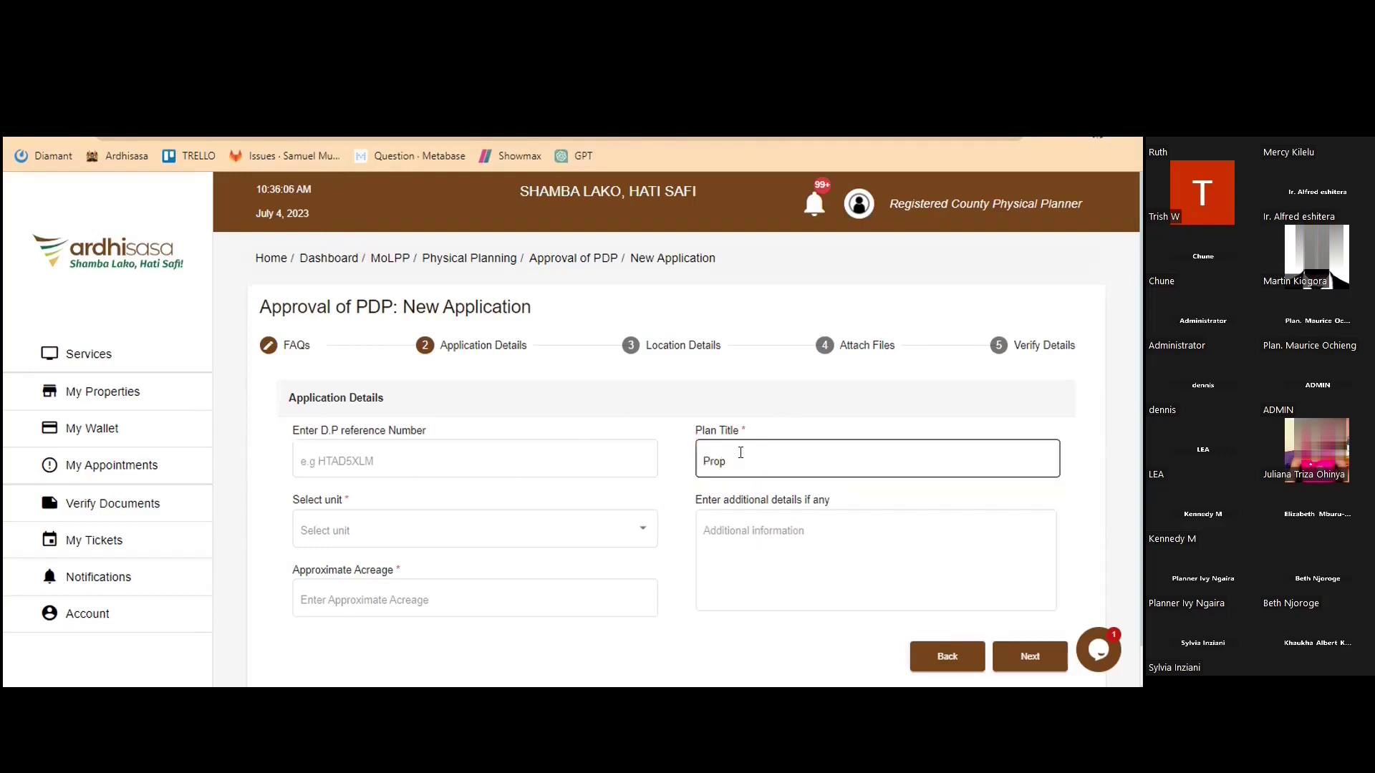
{"action": "type", "text": "osed"}
{"action": "type", "text": "Test Plan"}
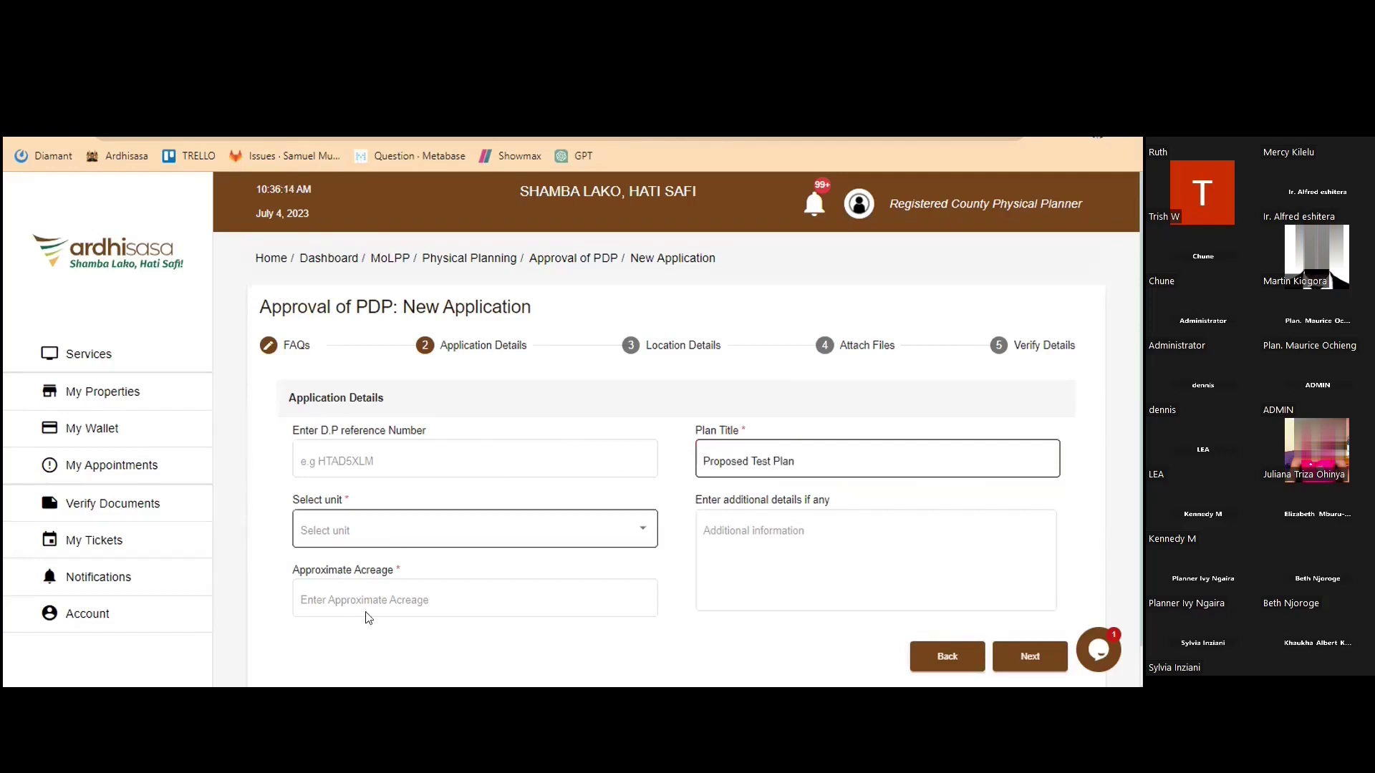
Set unit Hectares, acreage 0.89, additional details 'Details', and continue to Location Details
{"action": "left_click", "coordinate": [389, 536]}
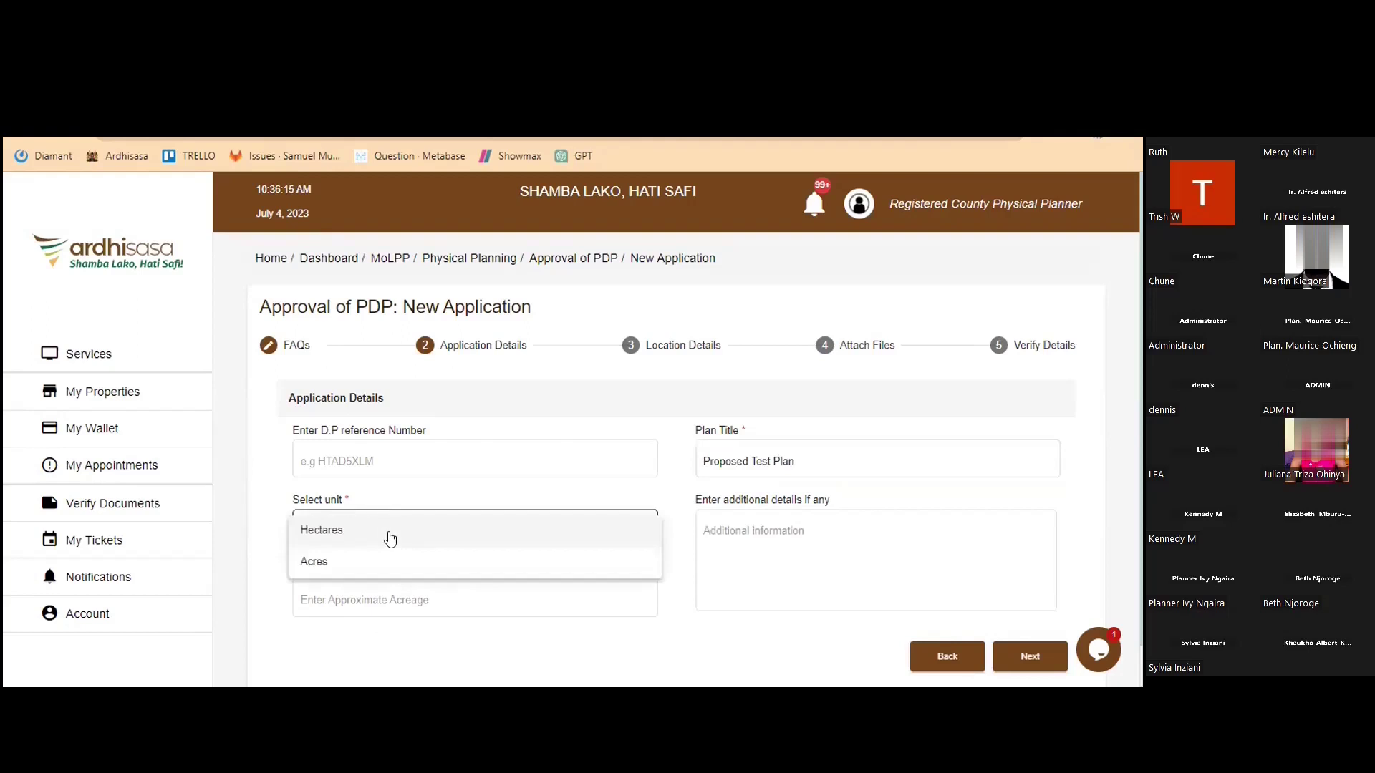
{"action": "left_click", "coordinate": [347, 531]}
{"action": "left_click", "coordinate": [372, 588]}
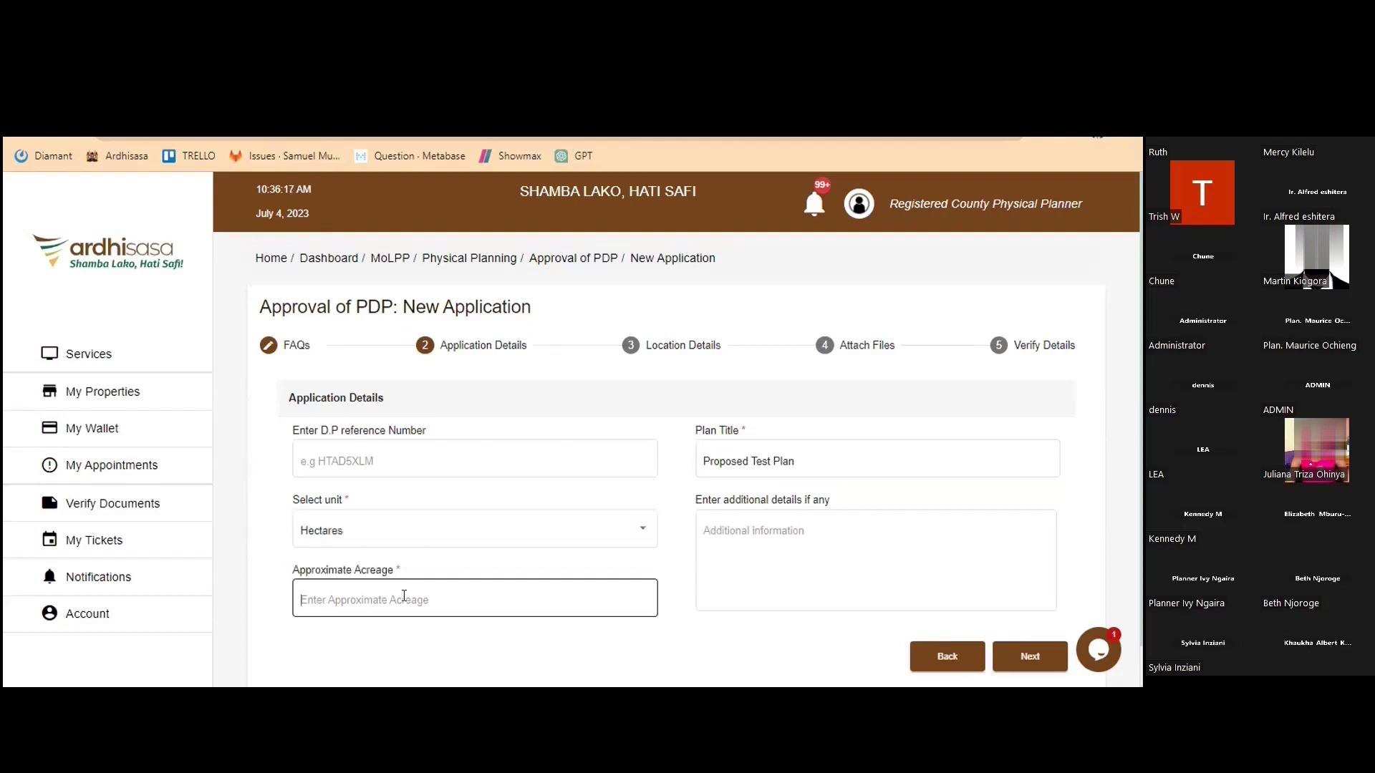
{"action": "type", "text": "0.89"}
{"action": "left_click", "coordinate": [742, 536]}
{"action": "type", "text": "f"}
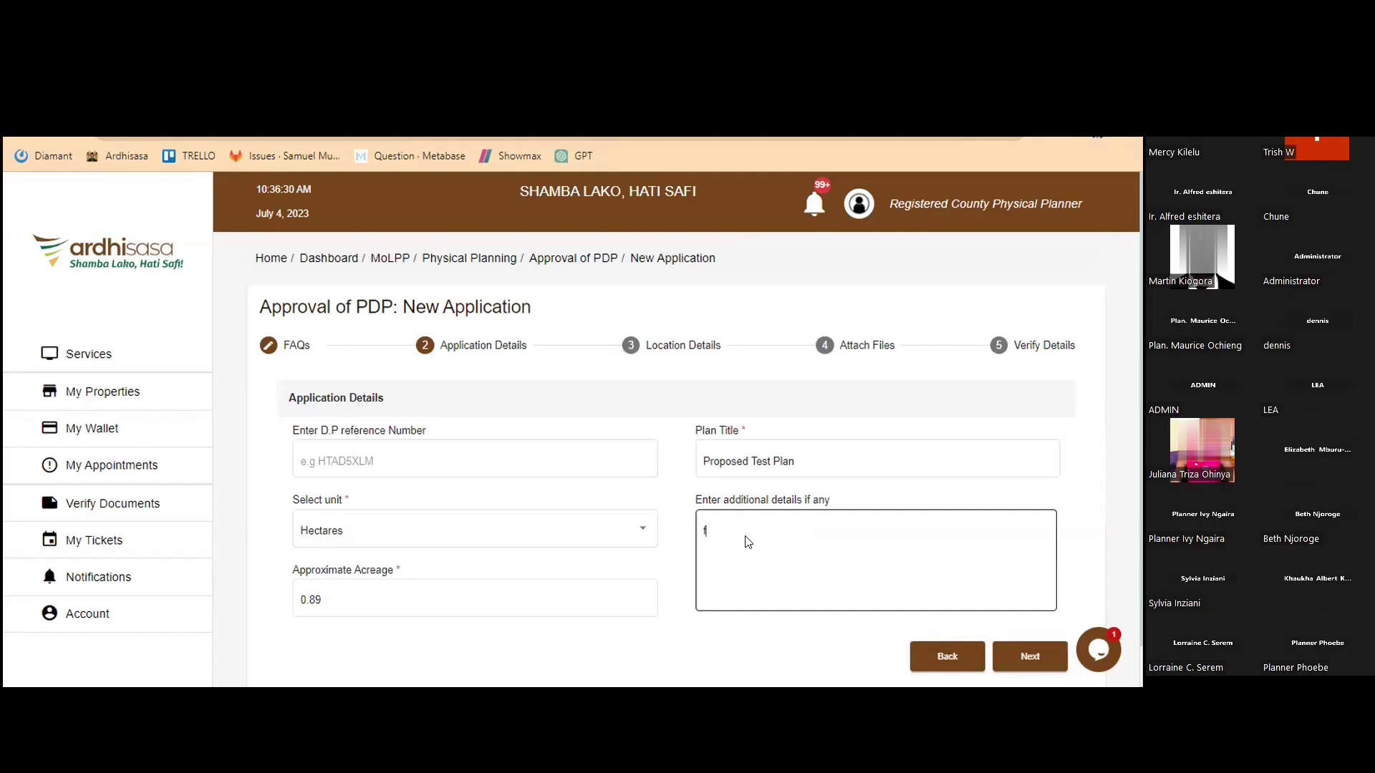
{"action": "key", "text": "BackSpace"}
{"action": "type", "text": "Details"}
{"action": "left_click", "coordinate": [1015, 658]}
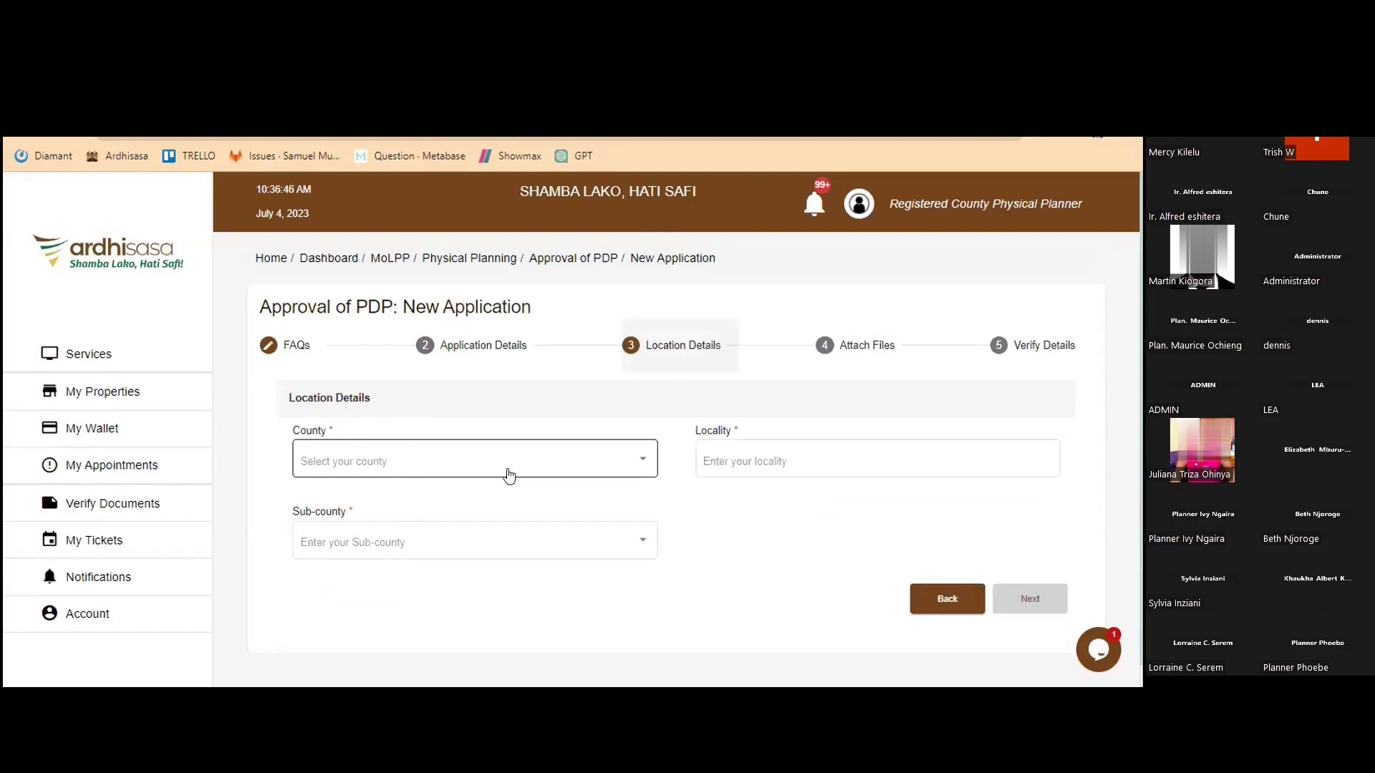
Choose county Bungoma, sub-county Kimilili, locality KIMILILI, and proceed to Attach Files
{"action": "left_click", "coordinate": [425, 466]}
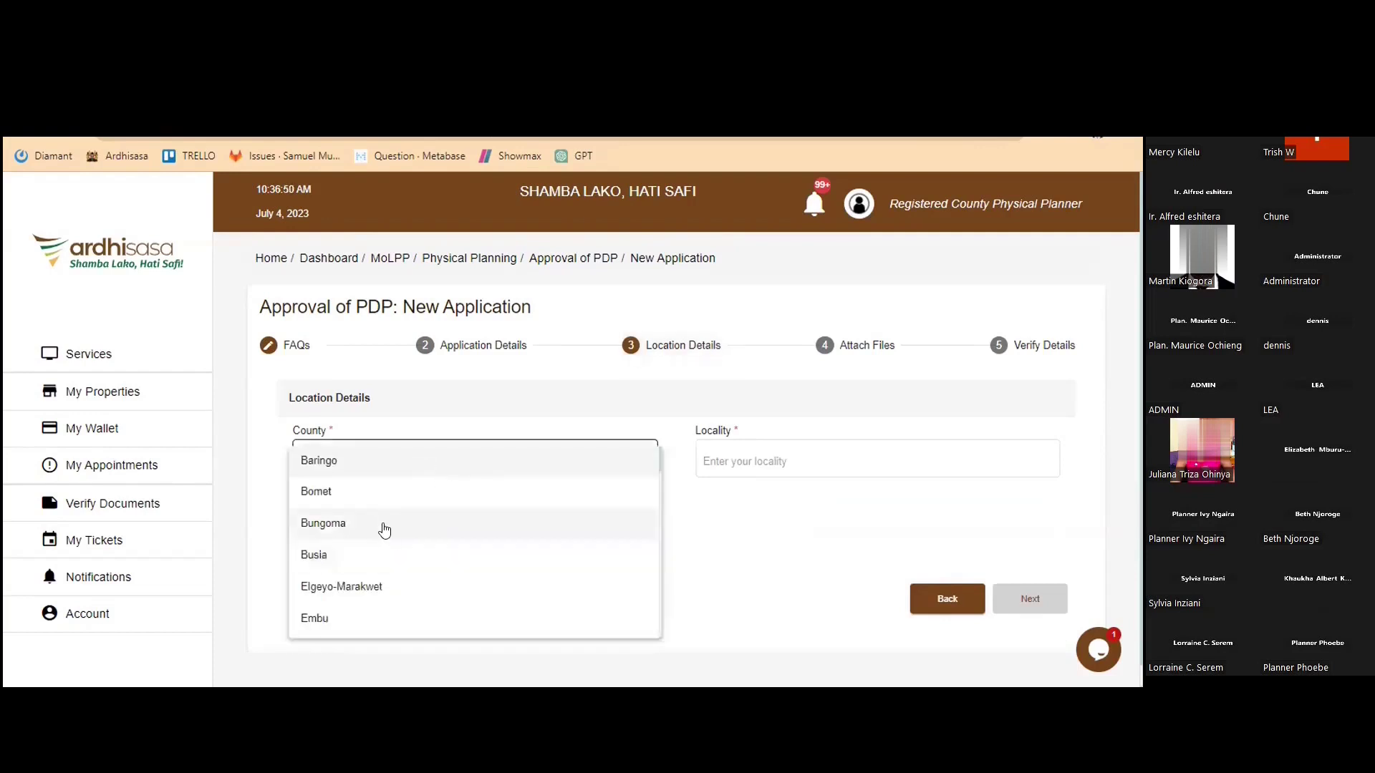
{"action": "left_click", "coordinate": [391, 537]}
{"action": "left_click", "coordinate": [394, 548]}
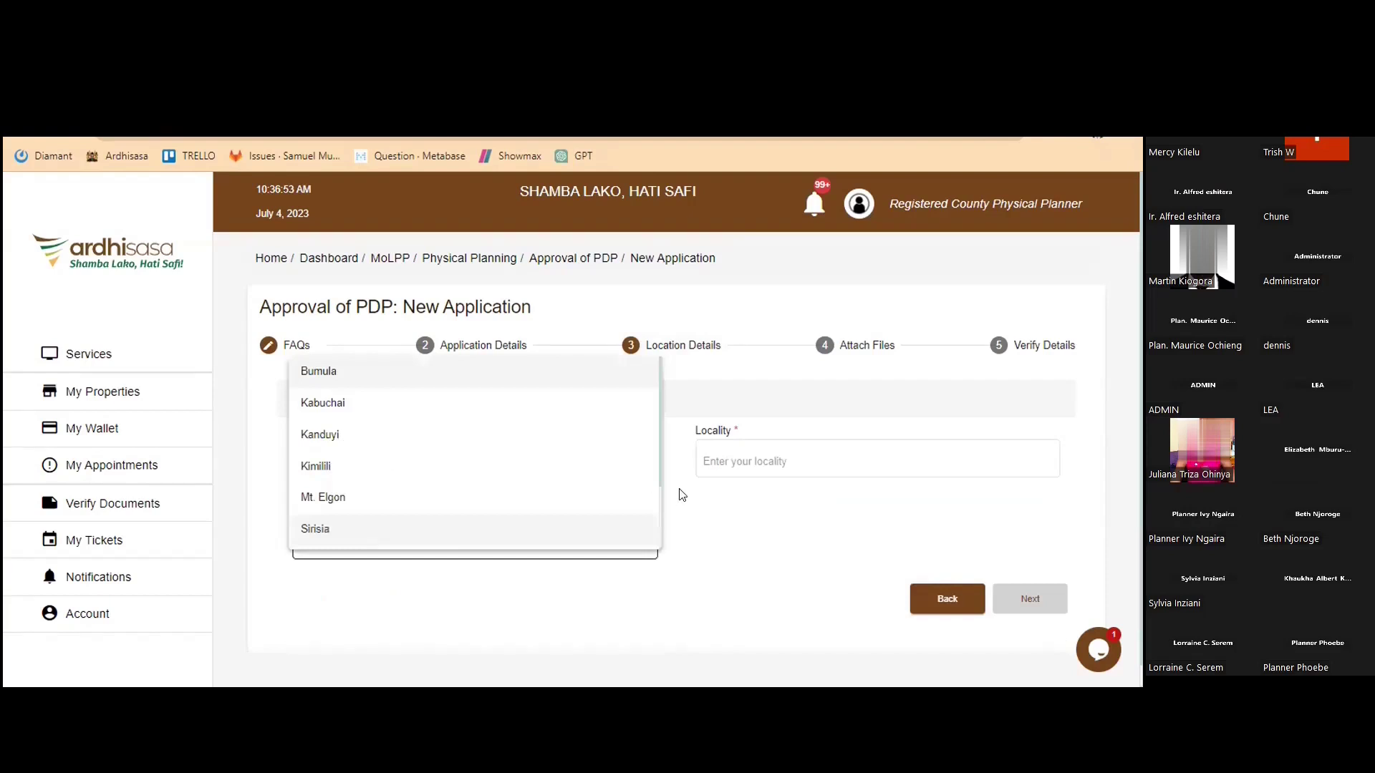
{"action": "left_click", "coordinate": [394, 466]}
{"action": "left_click", "coordinate": [729, 456]}
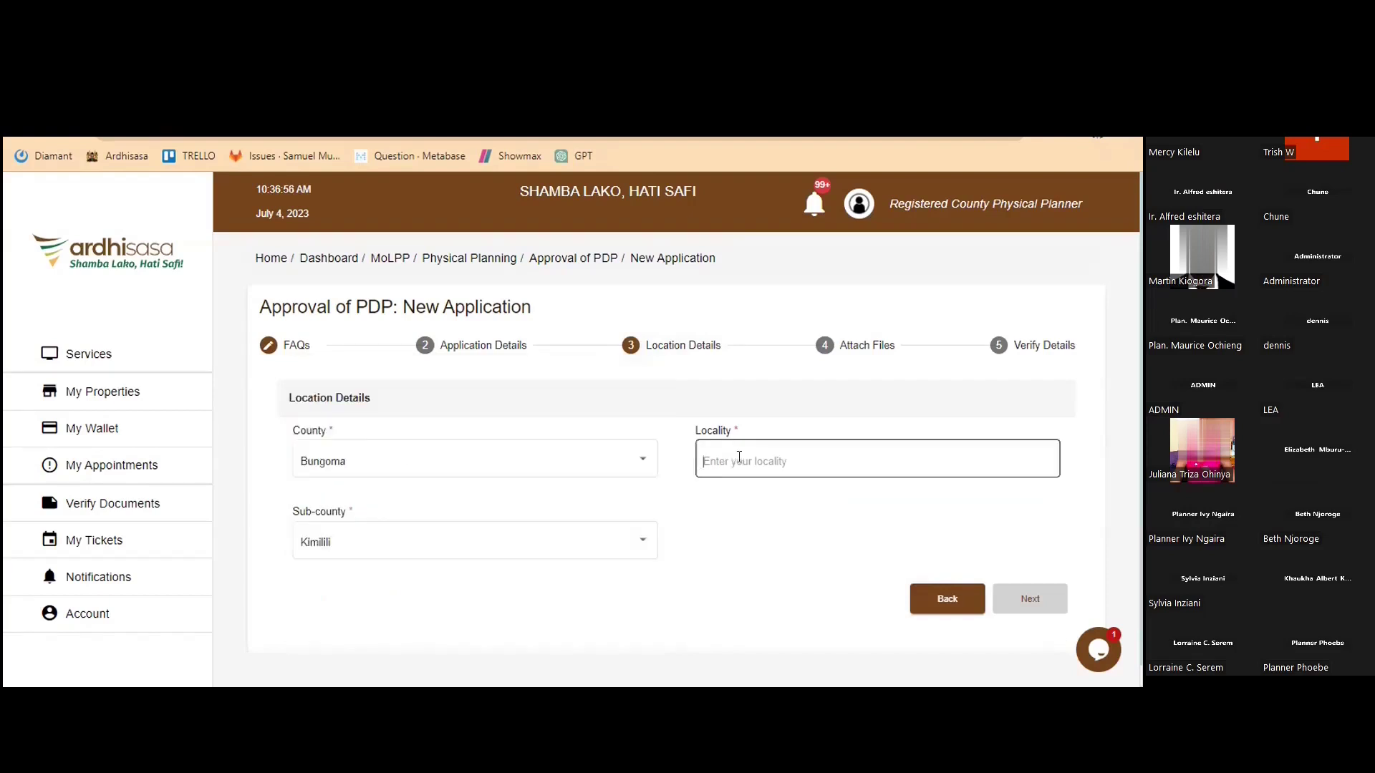
{"action": "type", "text": "KIMILILI"}
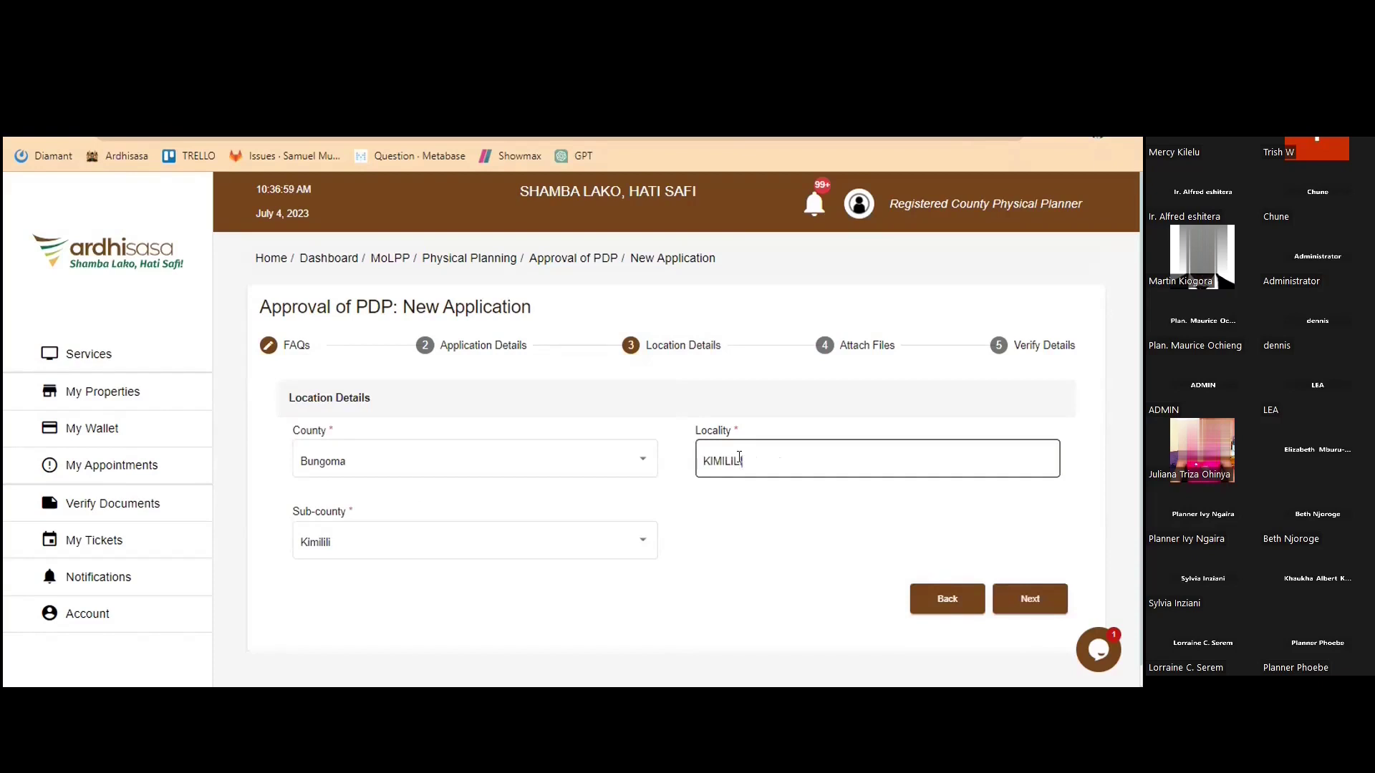
{"action": "left_click", "coordinate": [1027, 608]}
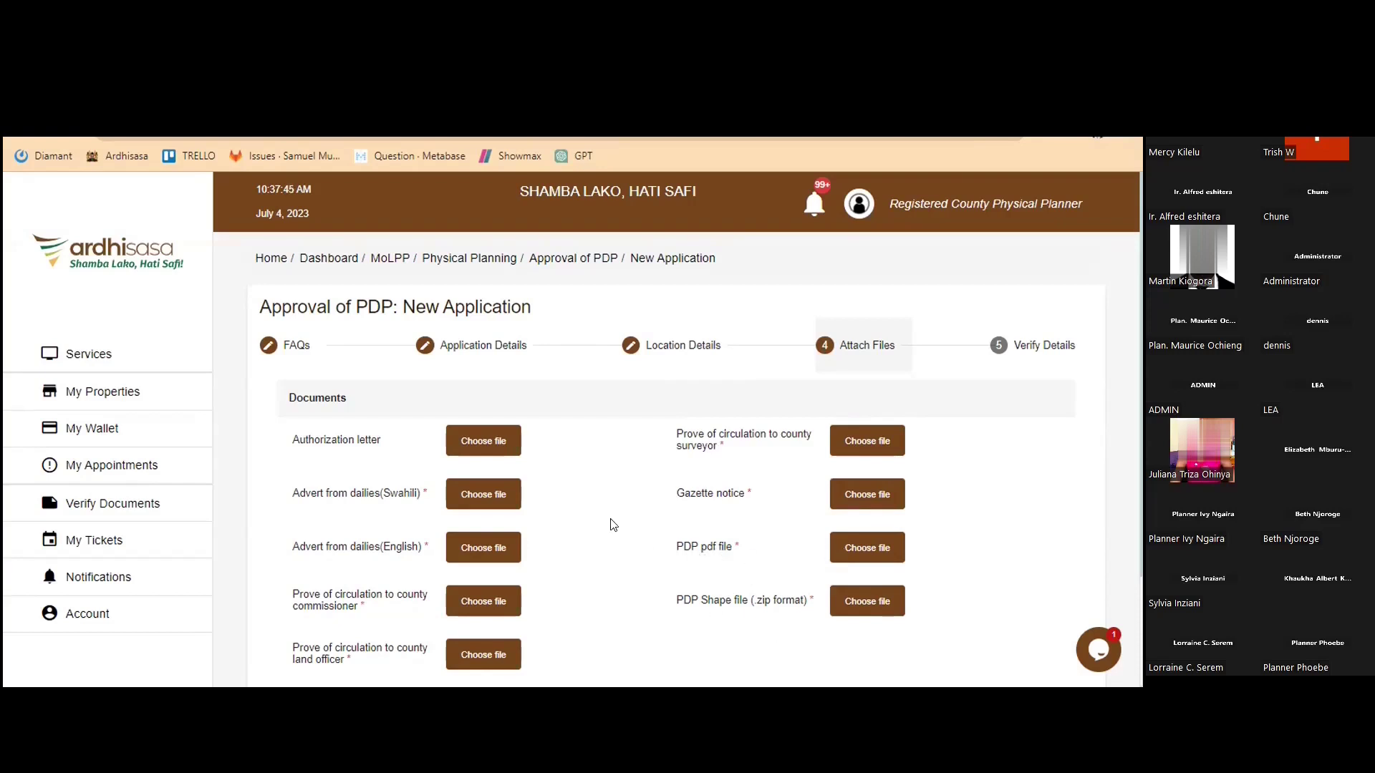
Reveal the extra document fields and attach each required file, including the shape file zip
{"action": "scroll", "coordinate": [489, 432], "scroll_direction": "down", "scroll_amount": 1}
{"action": "scroll", "coordinate": [489, 431], "scroll_direction": "down", "scroll_amount": 2}
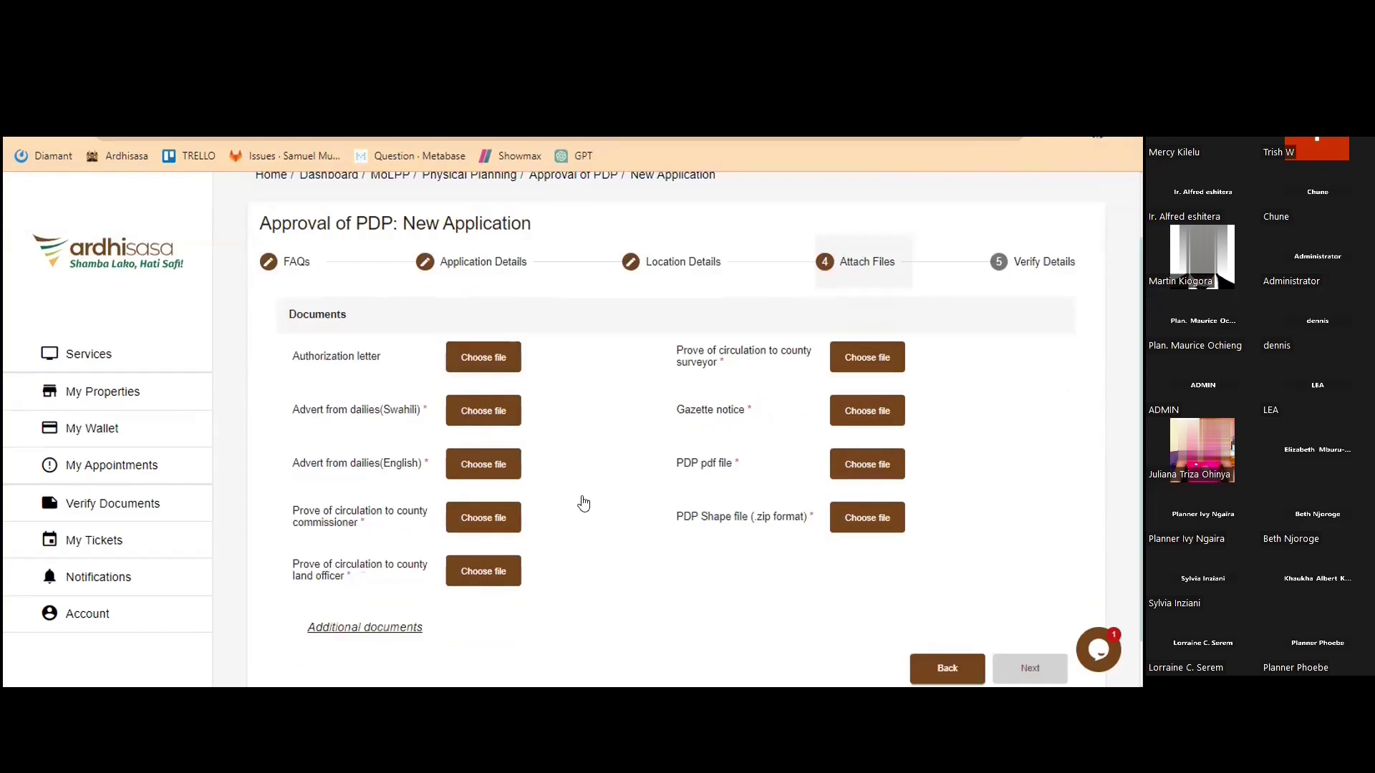
{"action": "scroll", "coordinate": [544, 474], "scroll_direction": "down", "scroll_amount": 2}
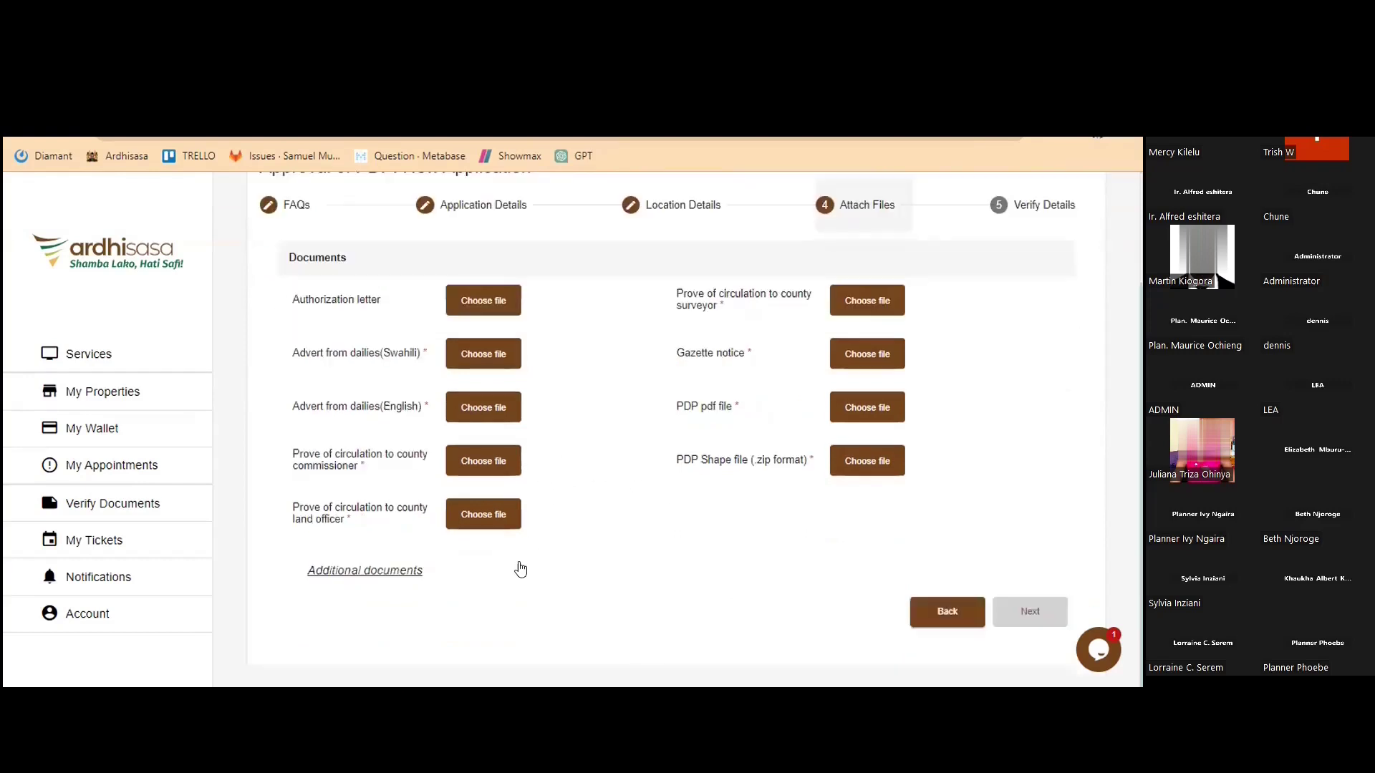
{"action": "scroll", "coordinate": [427, 648], "scroll_direction": "up", "scroll_amount": 3}
{"action": "scroll", "coordinate": [372, 577], "scroll_direction": "down", "scroll_amount": 3}
{"action": "left_click", "coordinate": [370, 573]}
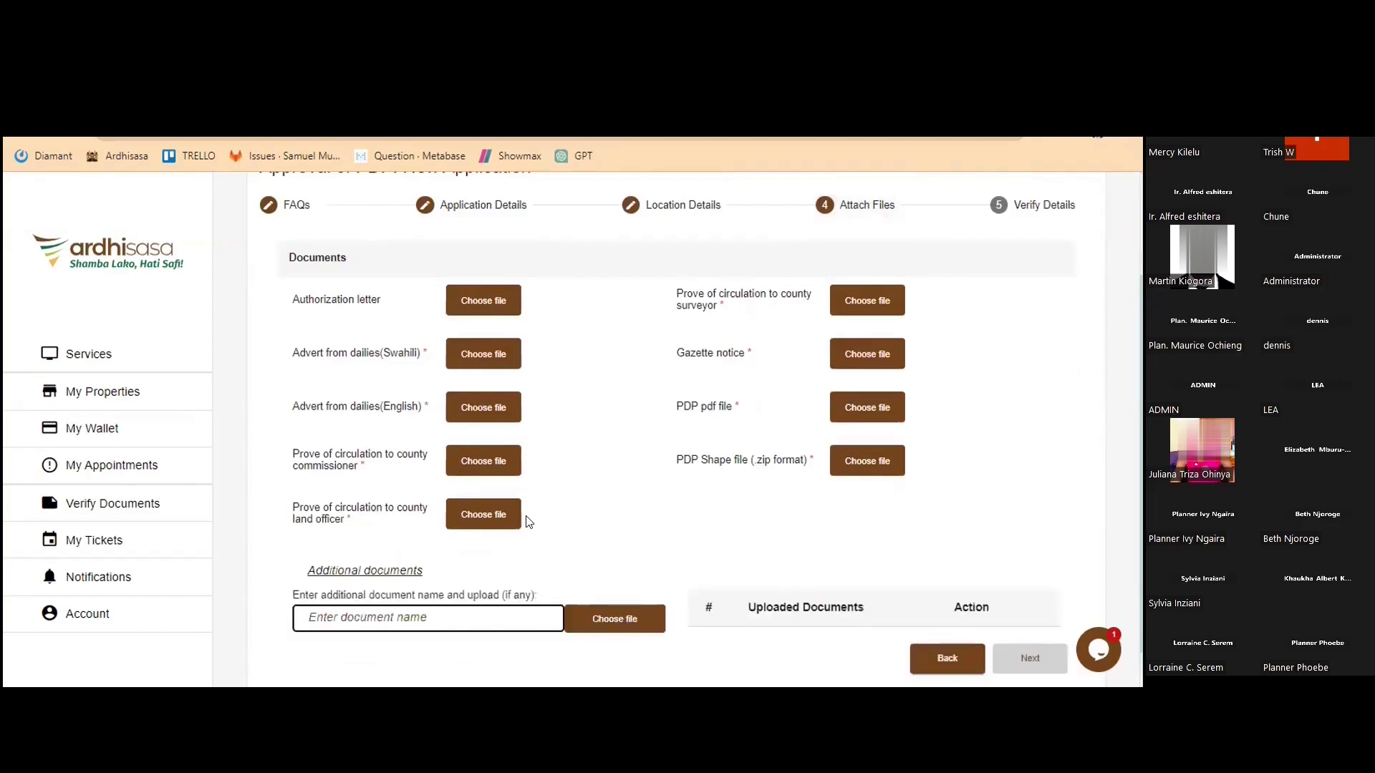
{"action": "scroll", "coordinate": [385, 401], "scroll_direction": "up", "scroll_amount": 2}
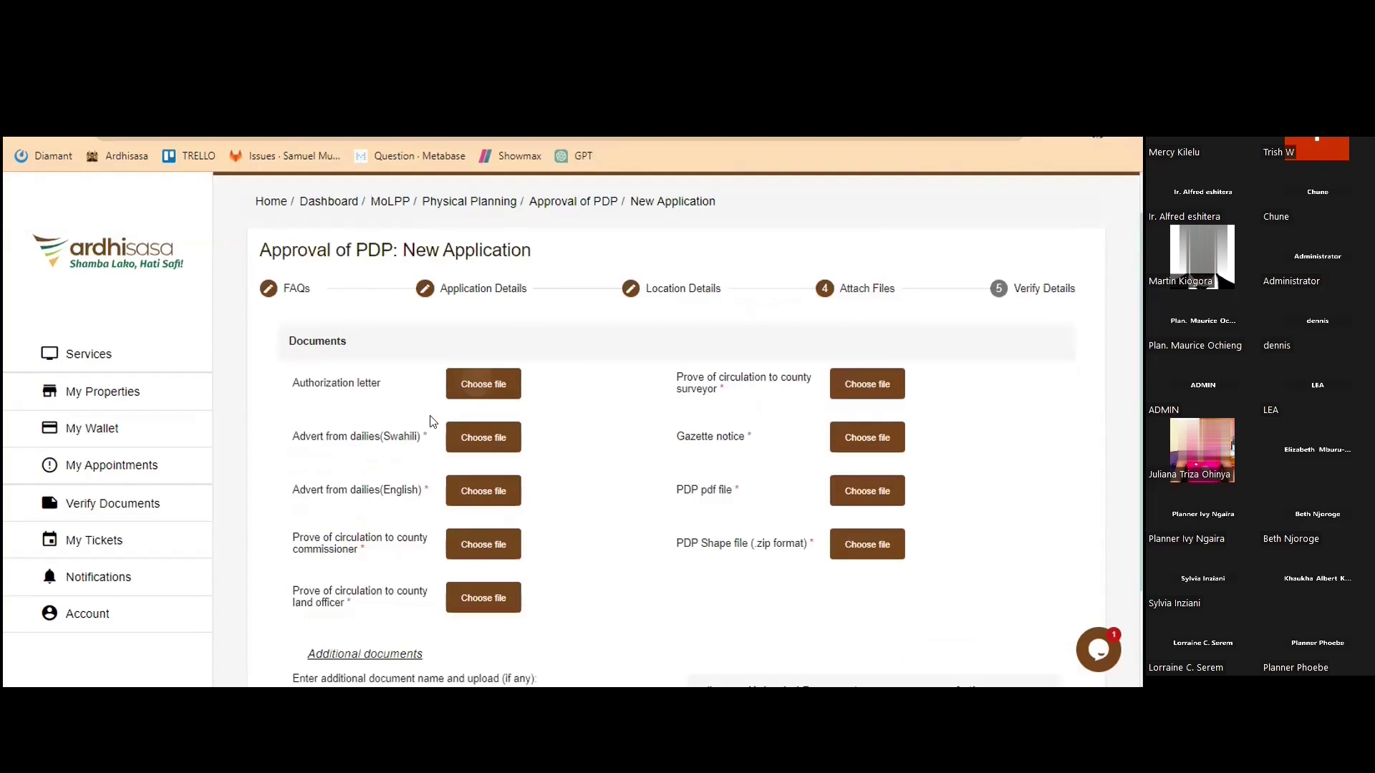
{"action": "left_click", "coordinate": [838, 394]}
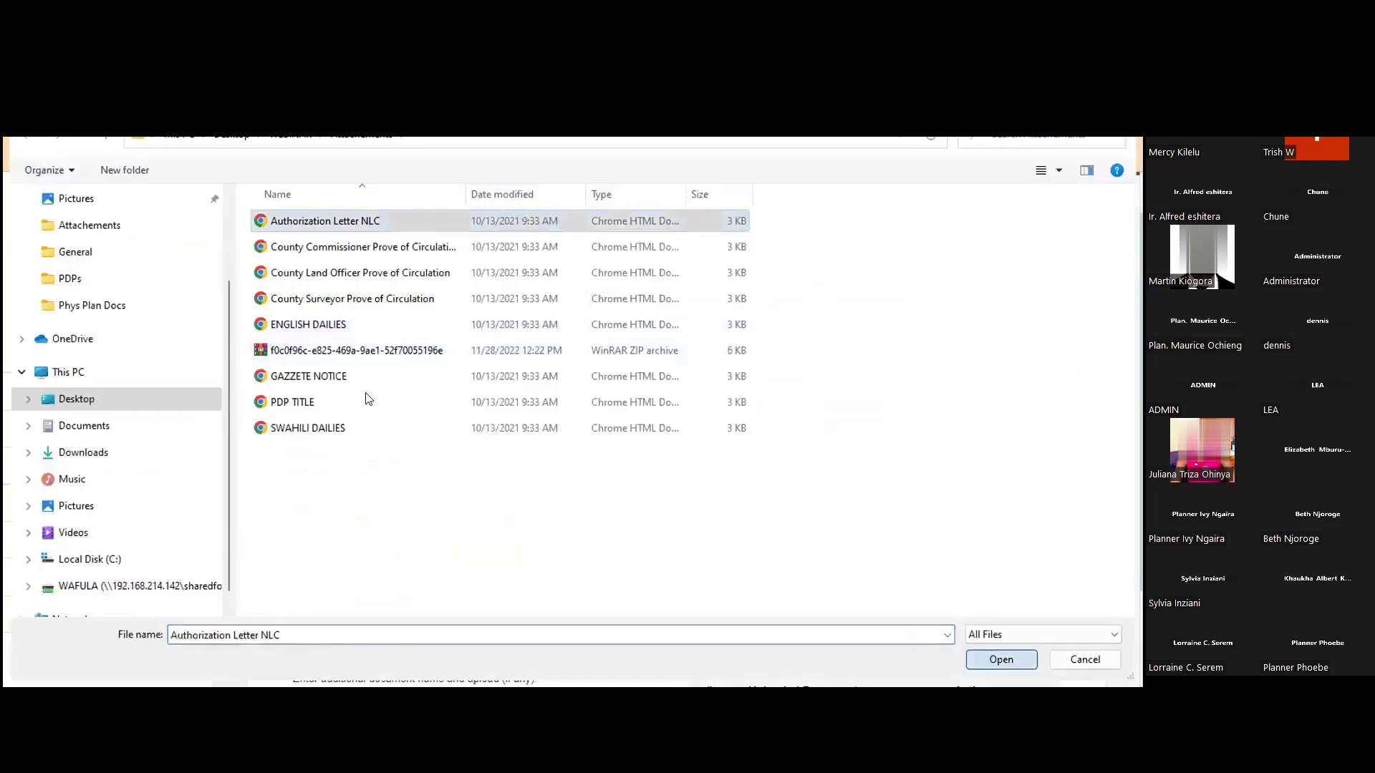
{"action": "left_click", "coordinate": [1001, 659]}
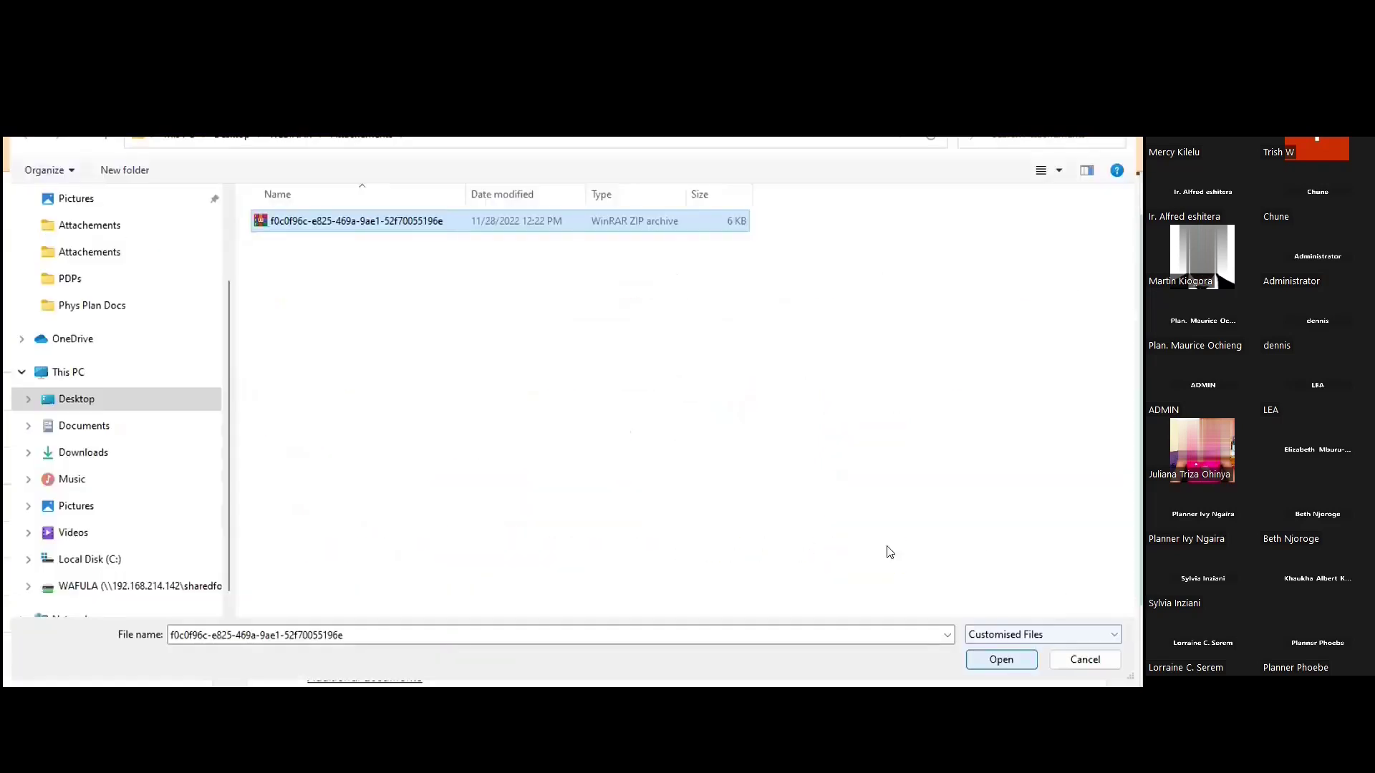
{"action": "key", "text": "Return"}
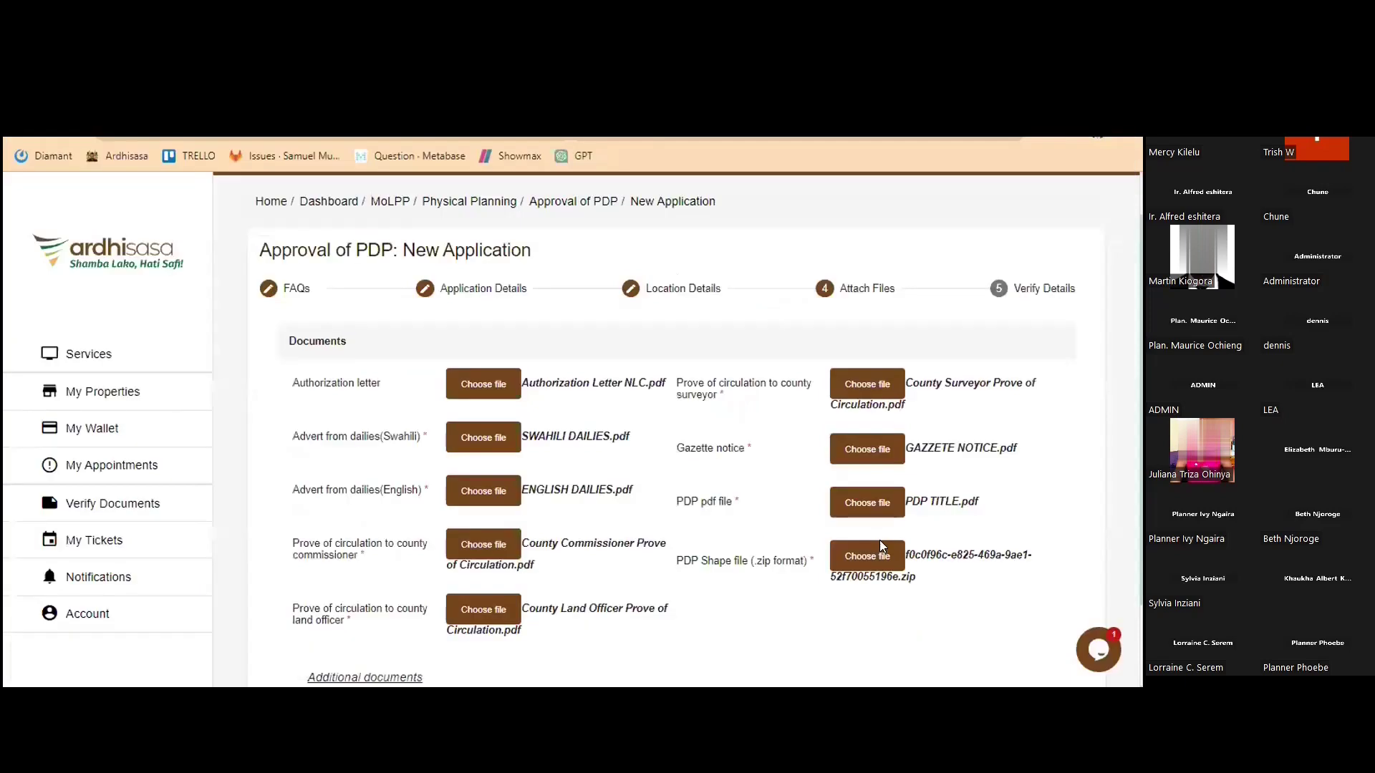
{"action": "scroll", "coordinate": [880, 542], "scroll_direction": "down", "scroll_amount": 2}
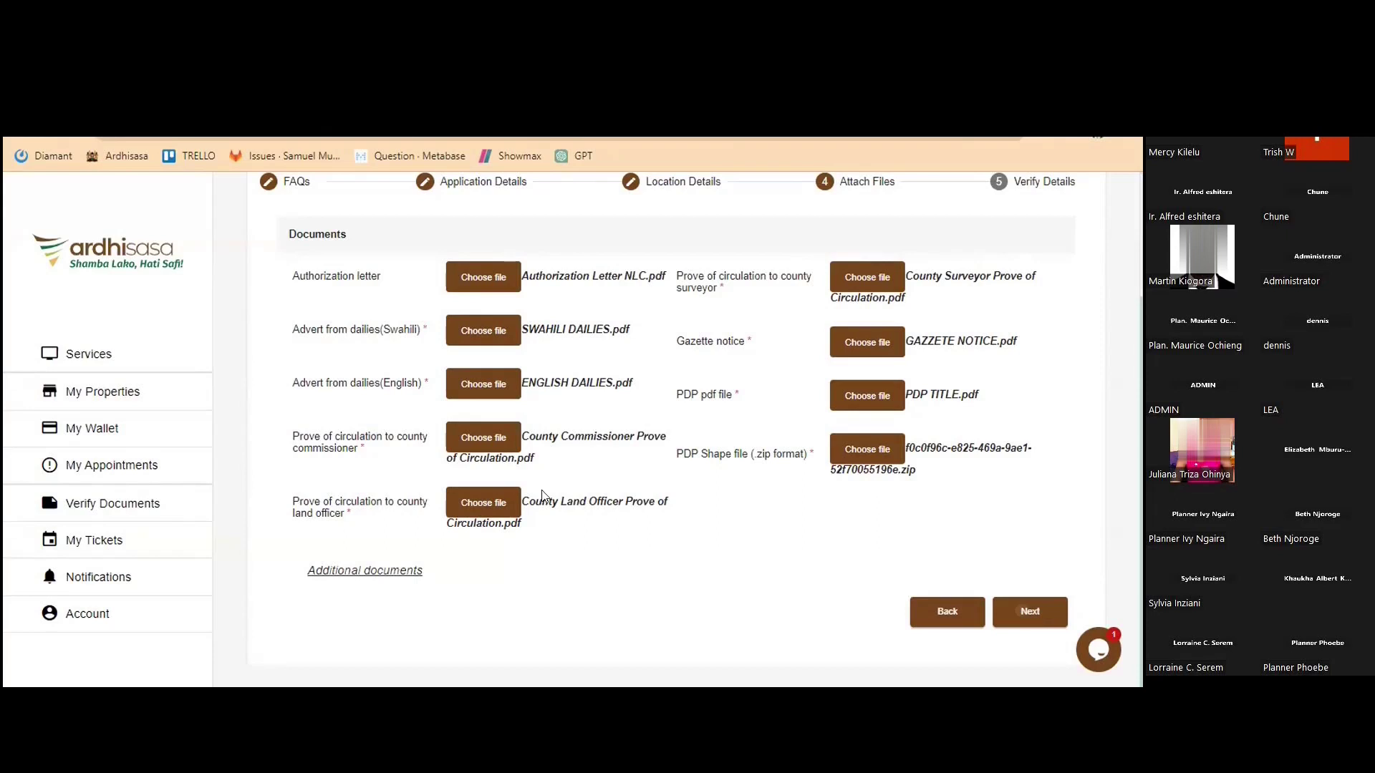
Check the Verify Details summary, then submit the PDP approval application
{"action": "left_click", "coordinate": [1056, 603]}
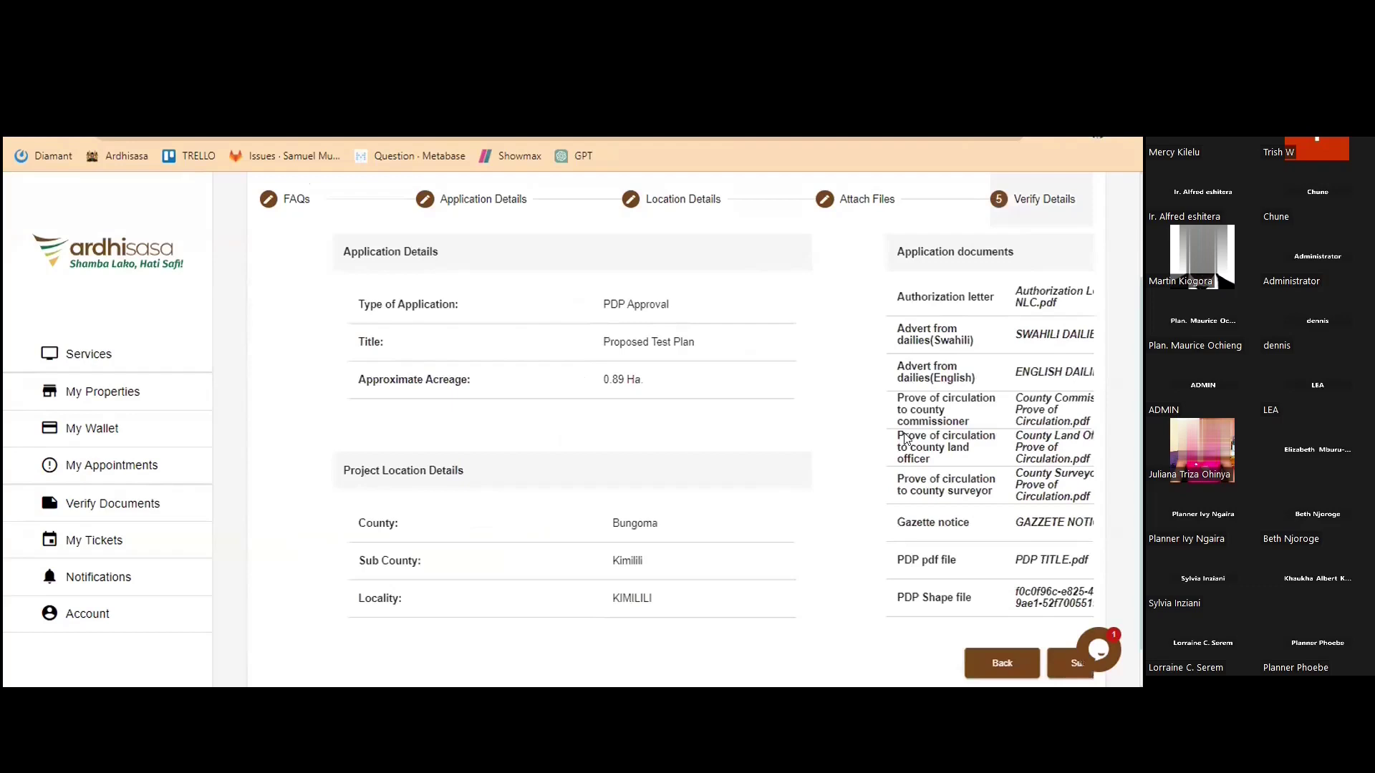
{"action": "scroll", "coordinate": [647, 444], "scroll_direction": "up", "scroll_amount": 1}
{"action": "scroll", "coordinate": [798, 393], "scroll_direction": "down", "scroll_amount": 2}
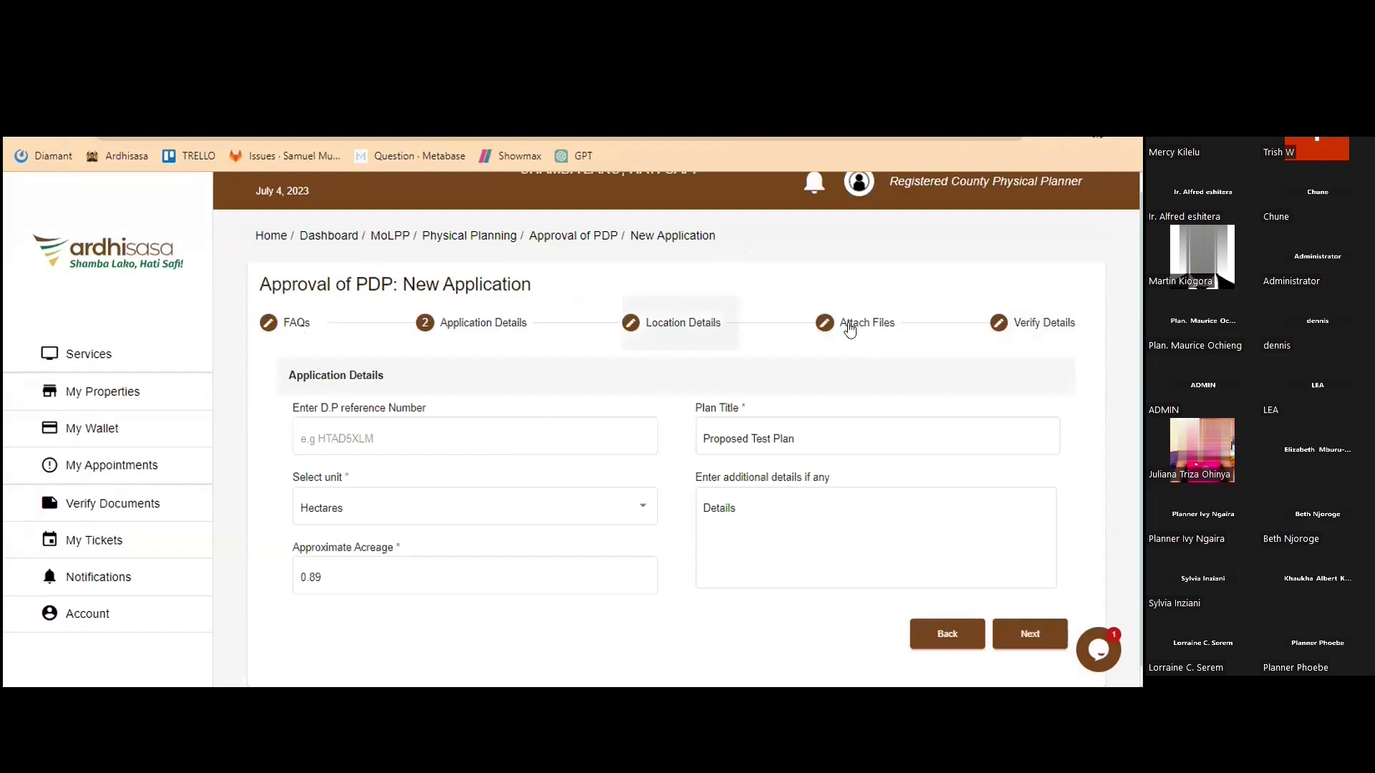
{"action": "left_click", "coordinate": [1044, 322]}
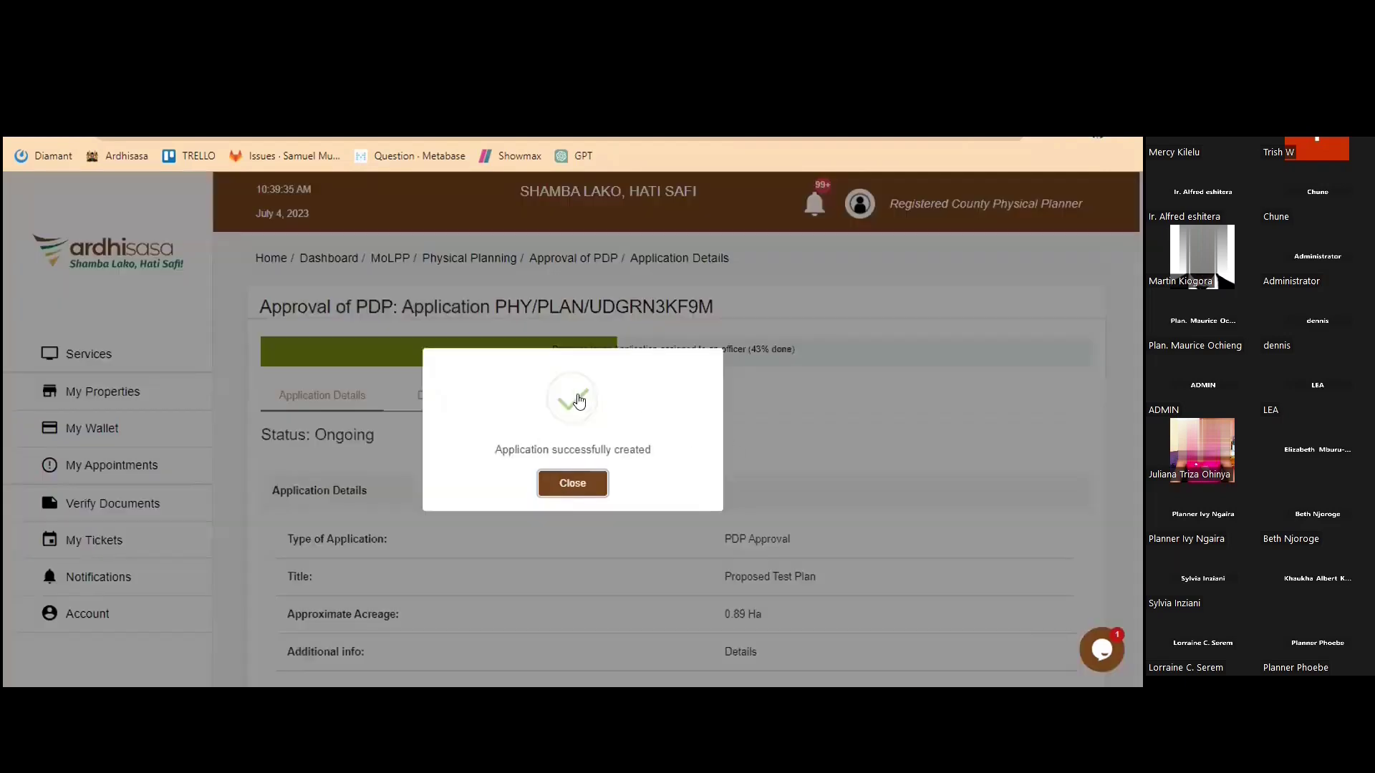
Close the success message, look over the Documents tab, then return to the application details
{"action": "left_click", "coordinate": [584, 493]}
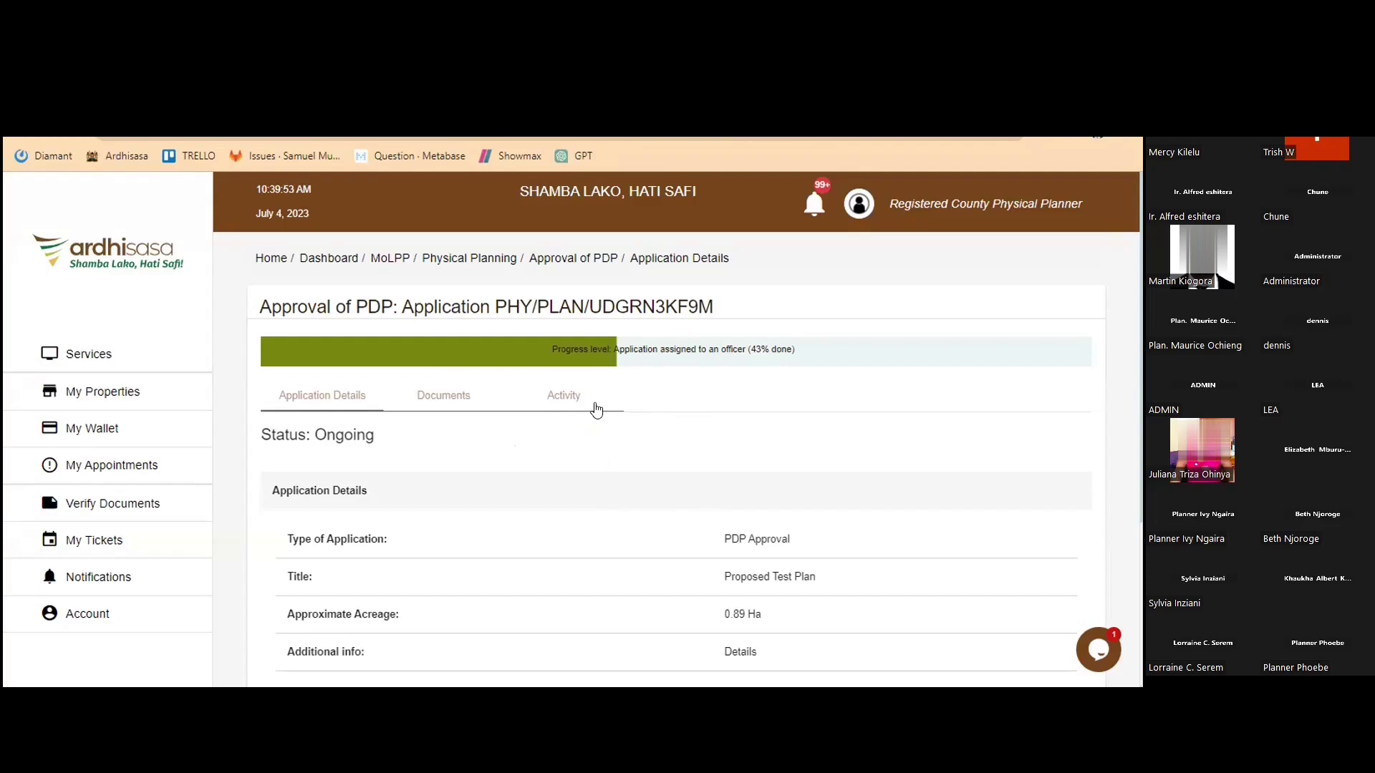
{"action": "left_click", "coordinate": [442, 399]}
{"action": "left_click", "coordinate": [332, 401]}
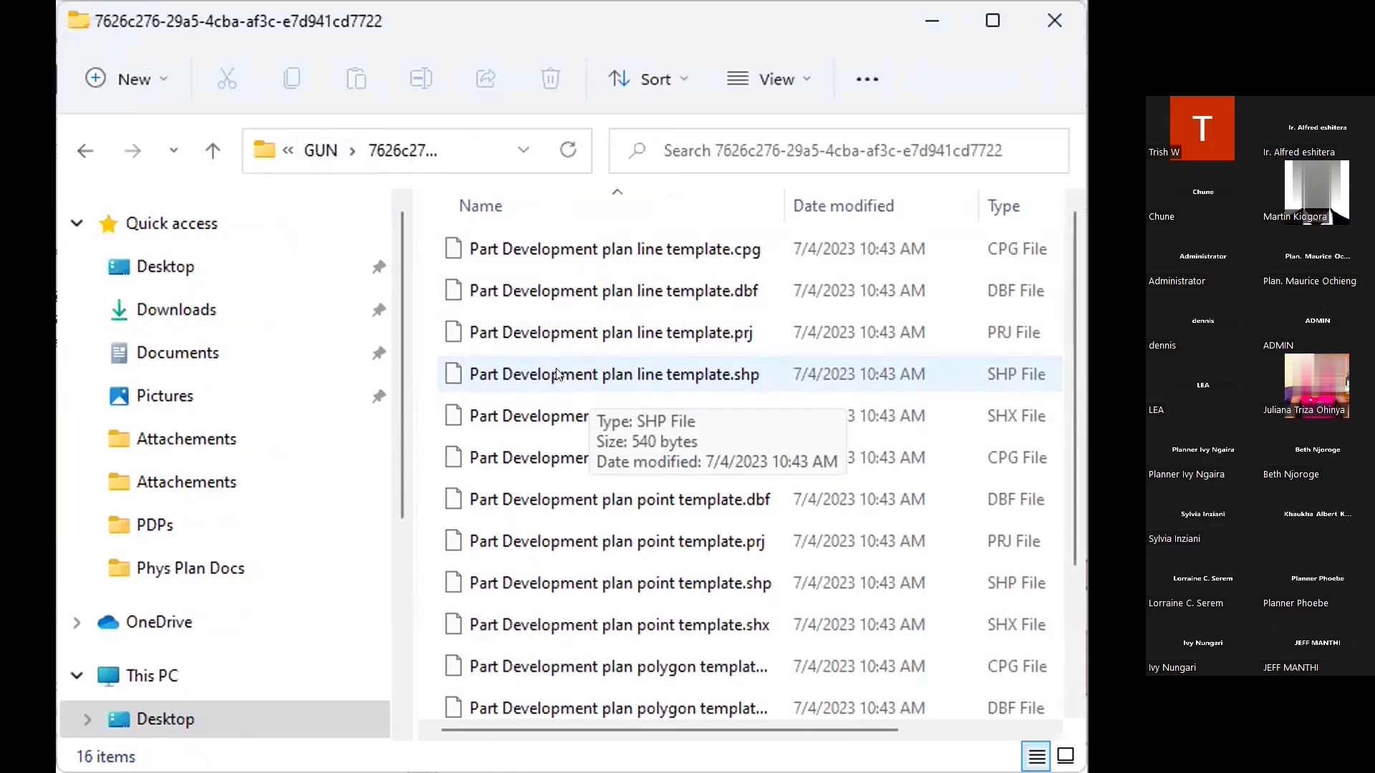
Select all 16 template files and compress them into a ZIP archive
{"action": "left_click", "coordinate": [556, 373]}
{"action": "key", "text": "ctrl+a"}
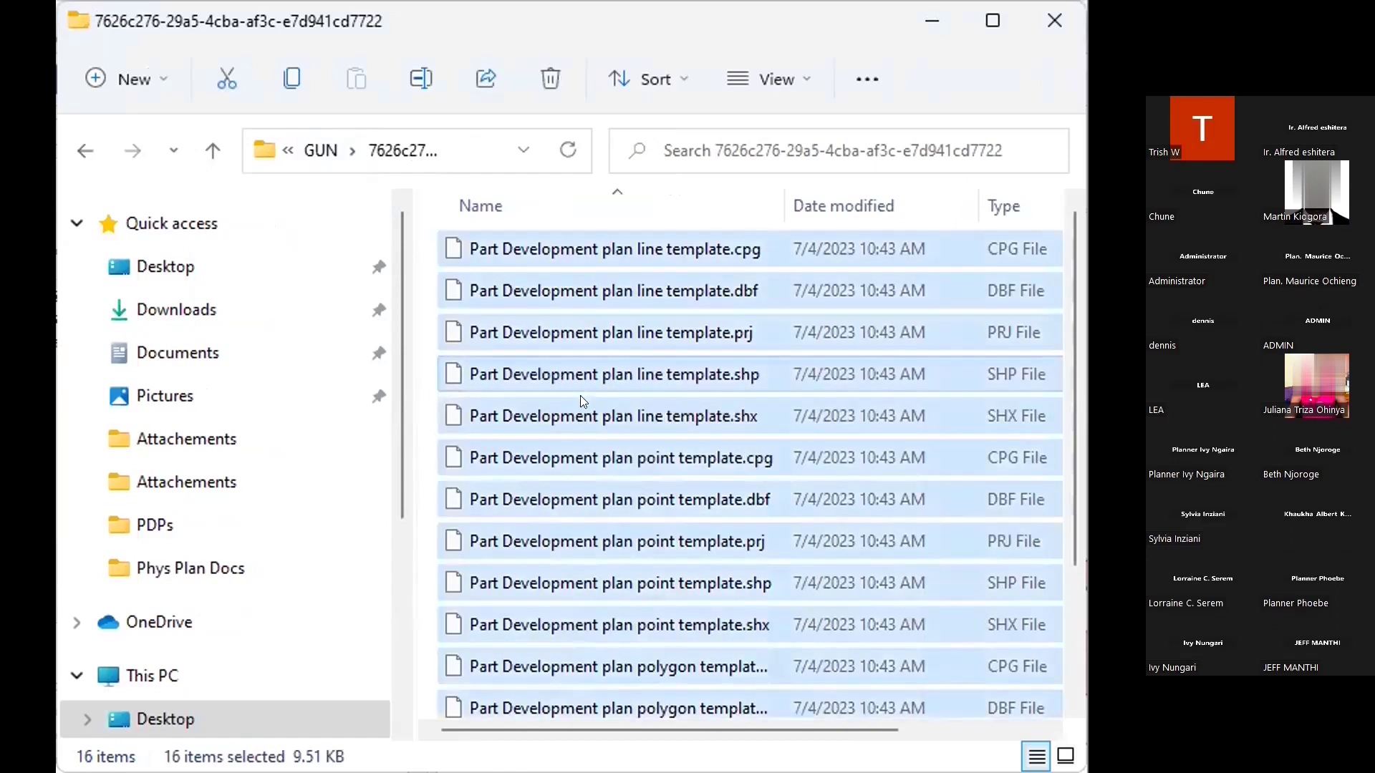
{"action": "right_click", "coordinate": [602, 421]}
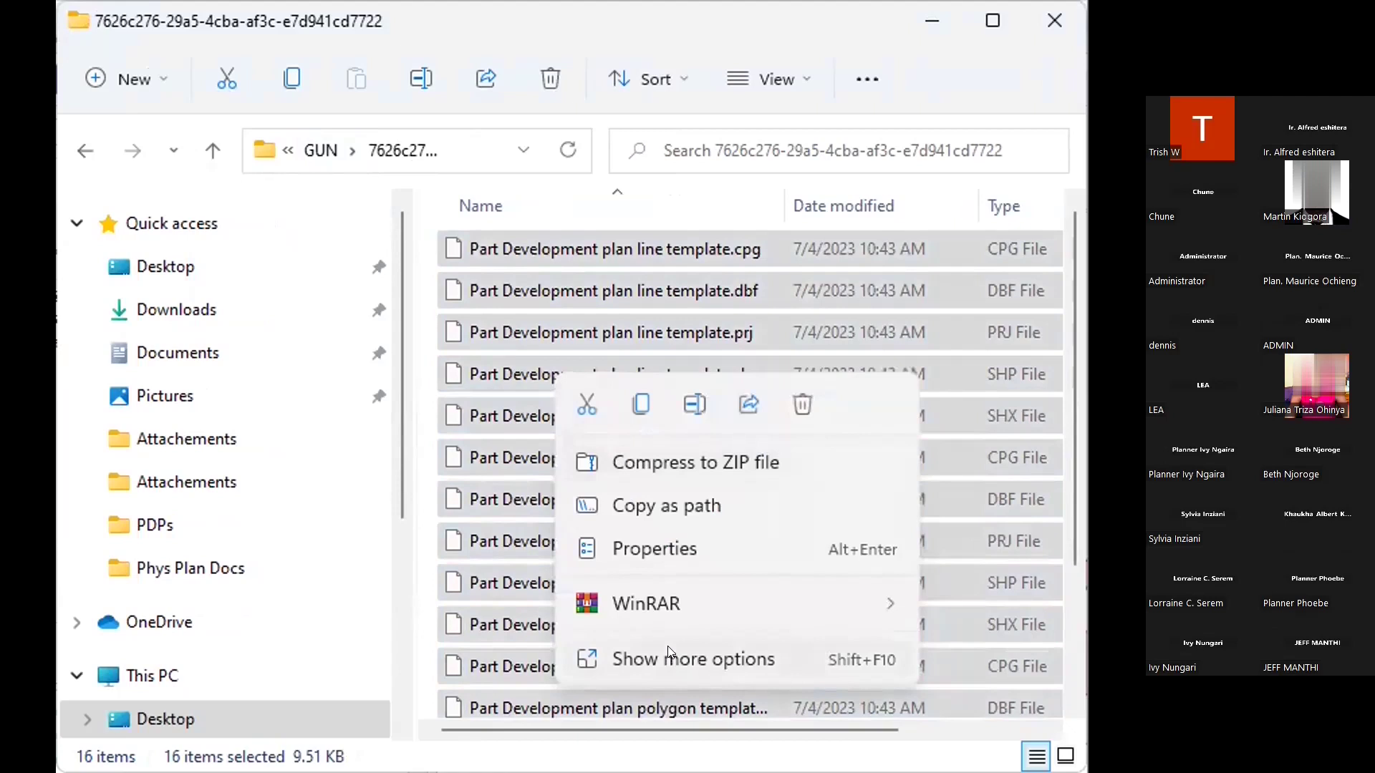
{"action": "left_click", "coordinate": [658, 451]}
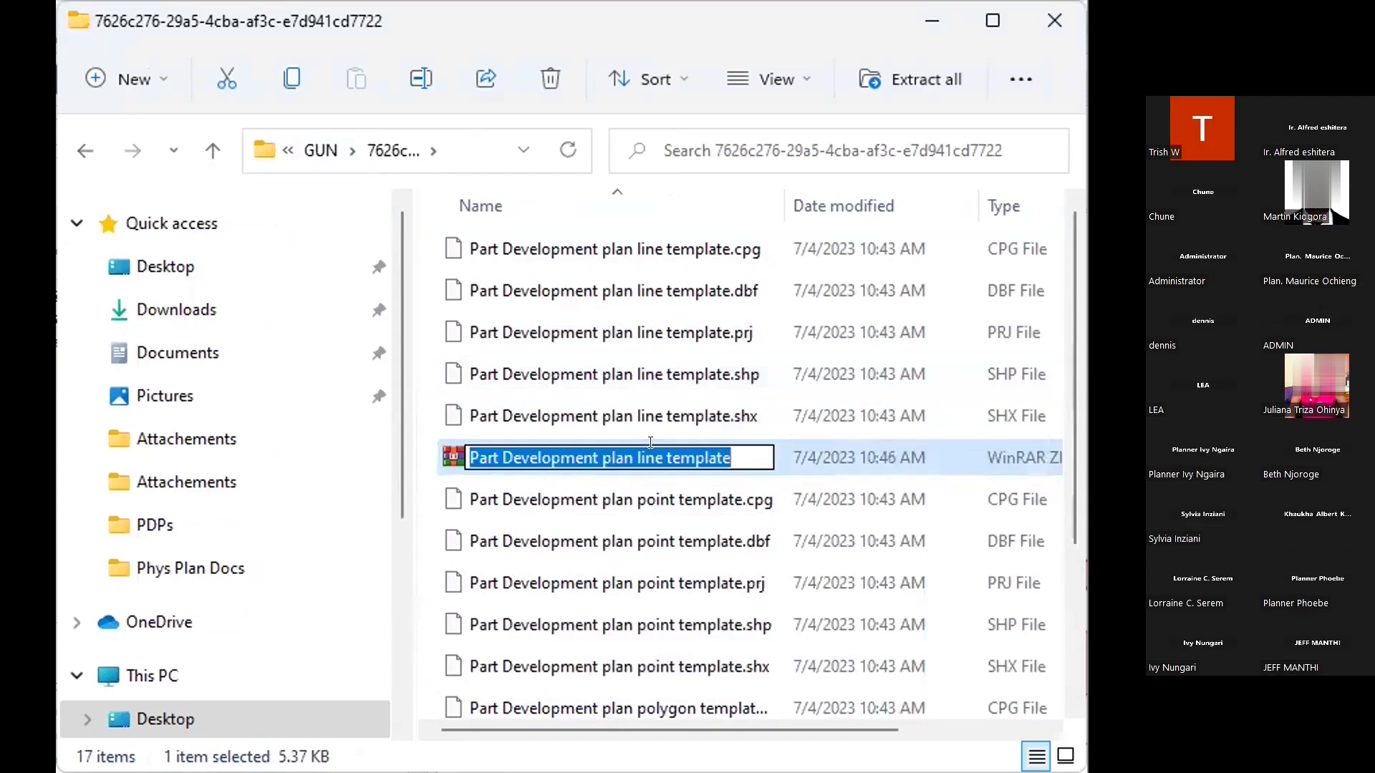
Name the new ZIP archive TEST
{"action": "type", "text": "TE"}
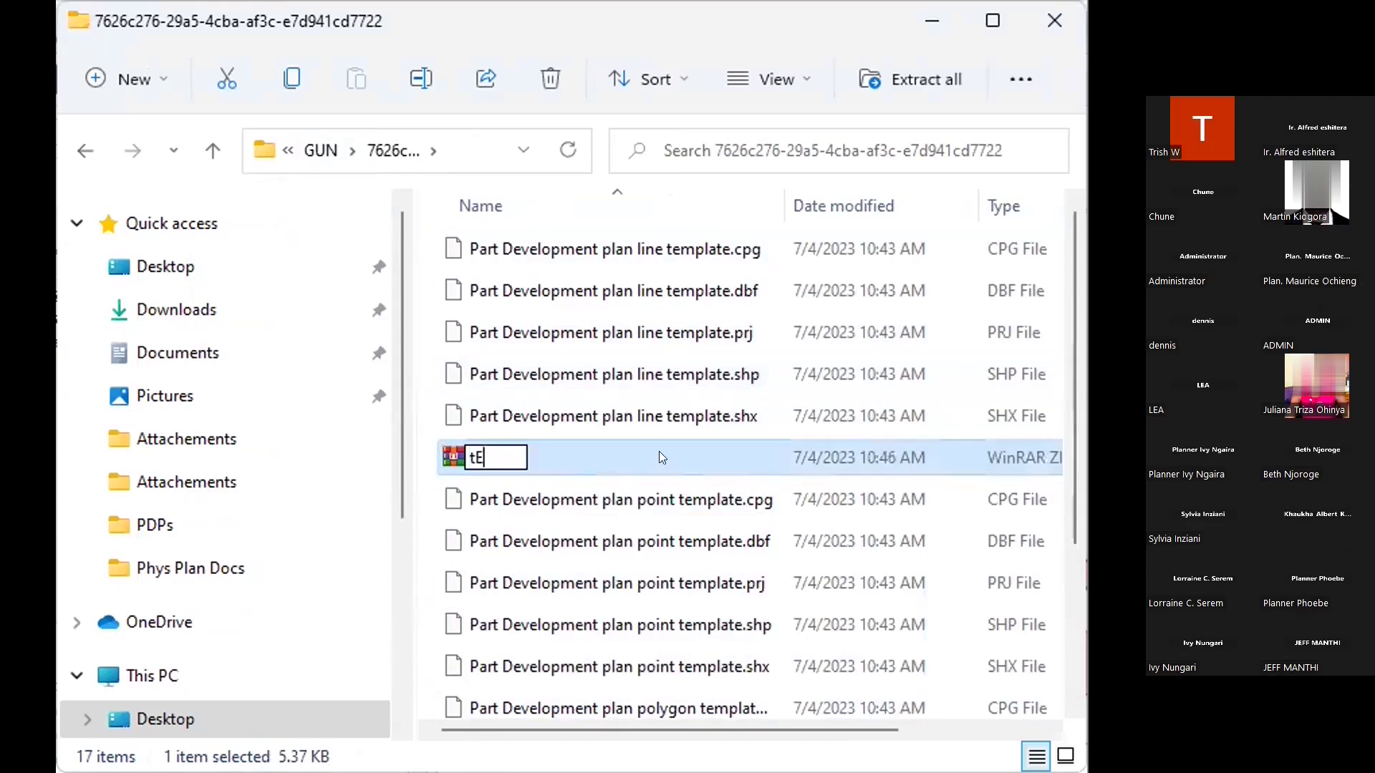
{"action": "key", "text": "BackSpace"}
{"action": "key", "text": "BackSpace"}
{"action": "type", "text": "TEST"}
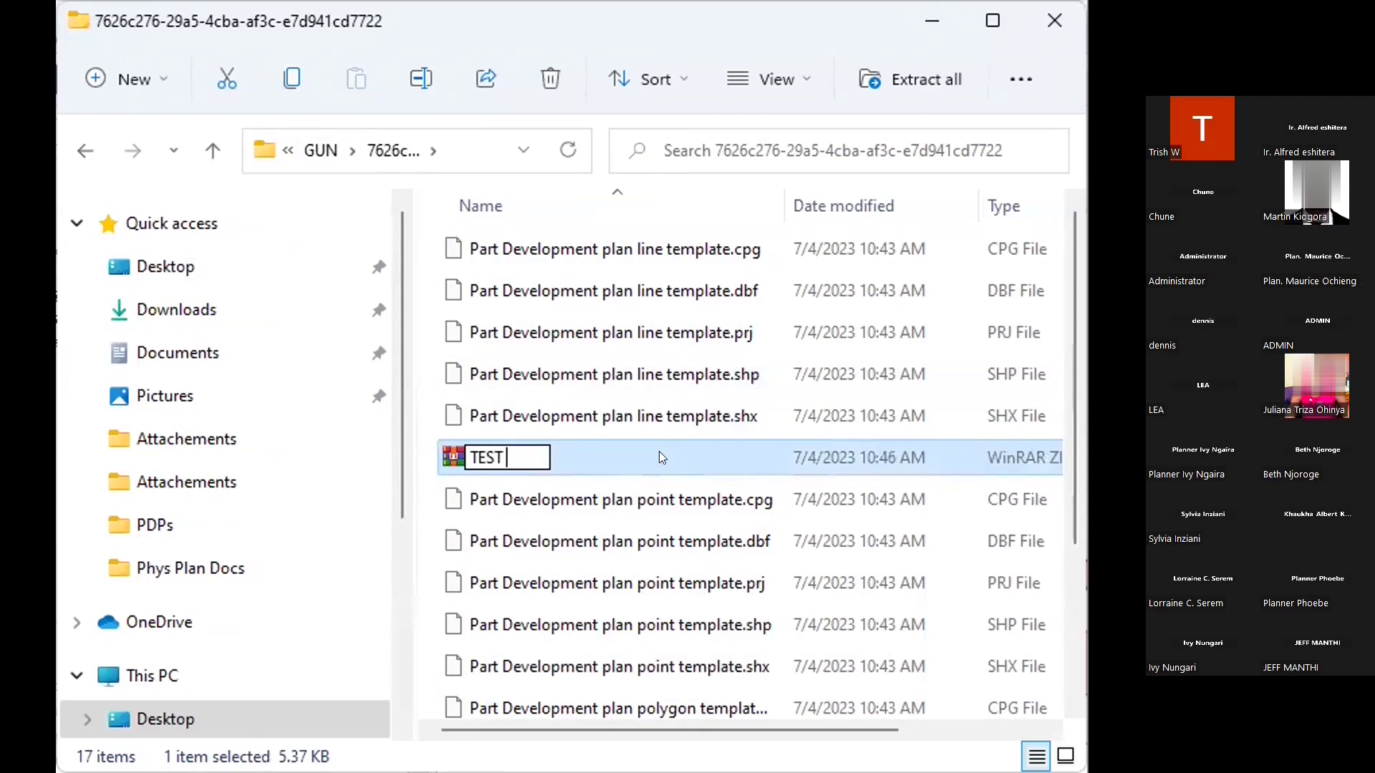
{"action": "key", "text": "Return"}
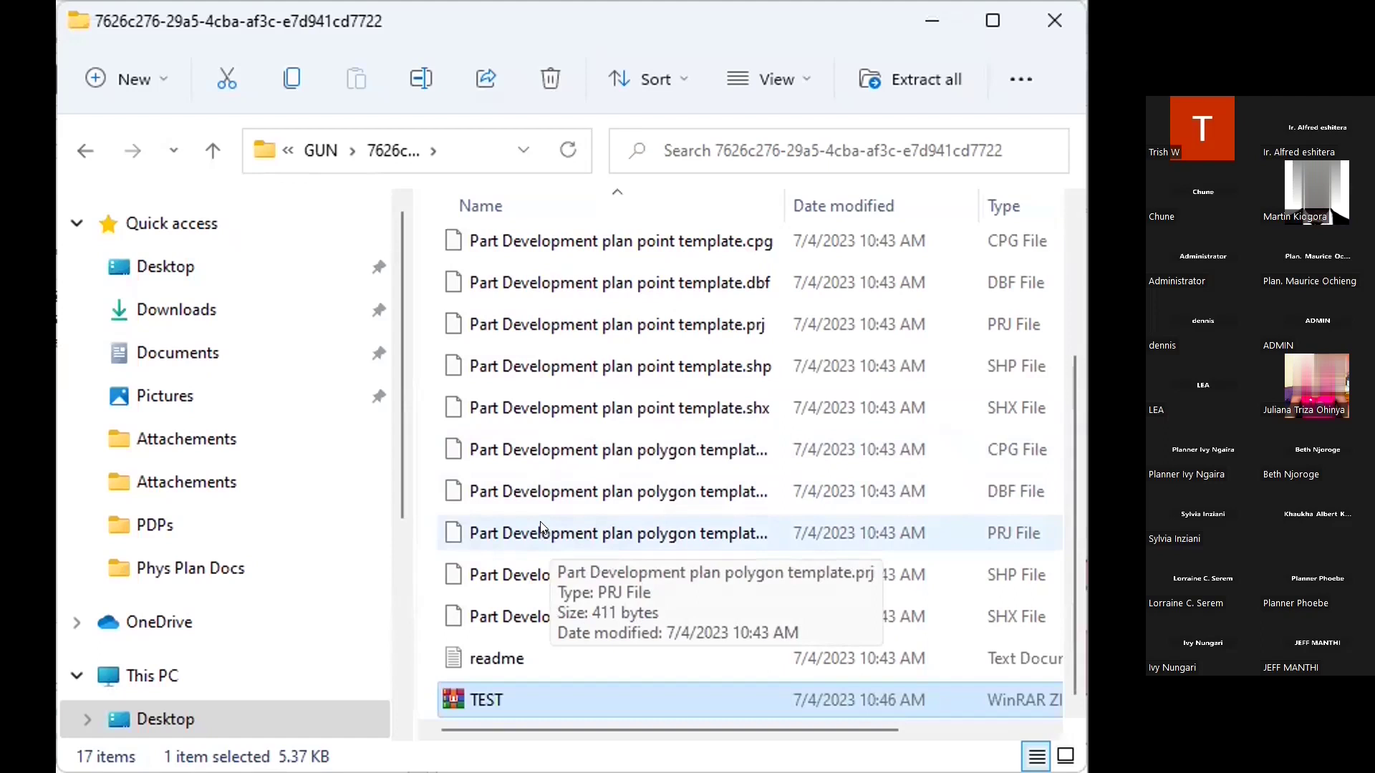
Scroll up through the template folder to check the TEST archive
{"action": "scroll", "coordinate": [539, 527], "scroll_direction": "up", "scroll_amount": 1}
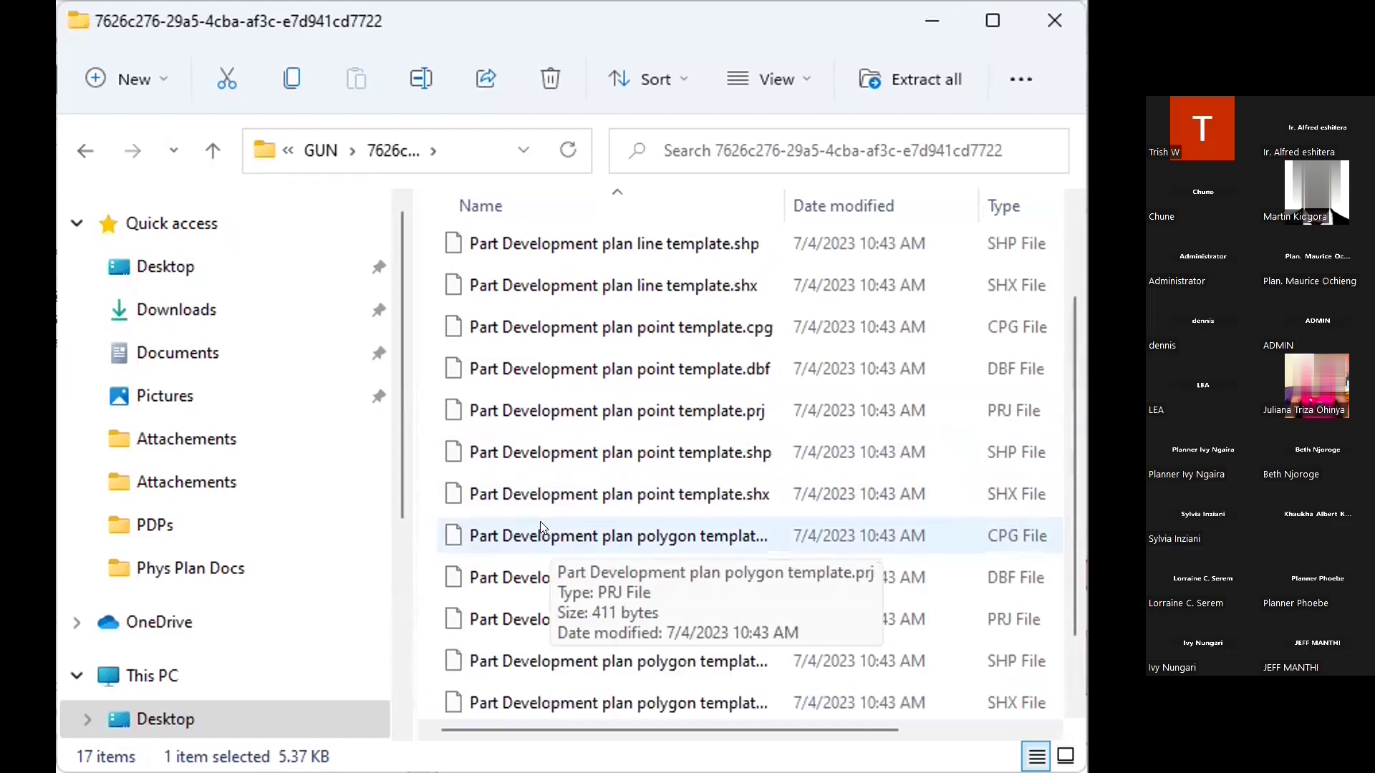
{"action": "scroll", "coordinate": [540, 521], "scroll_direction": "up", "scroll_amount": 1}
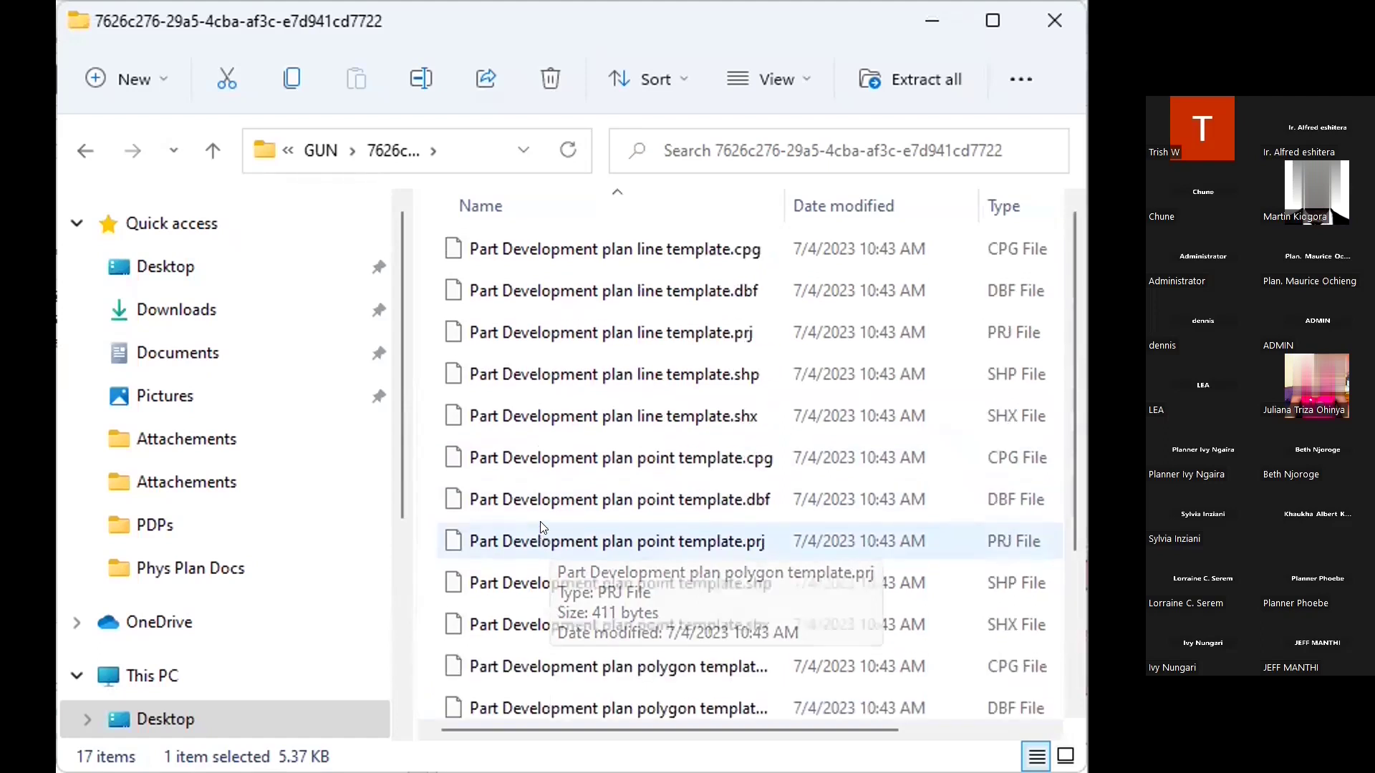
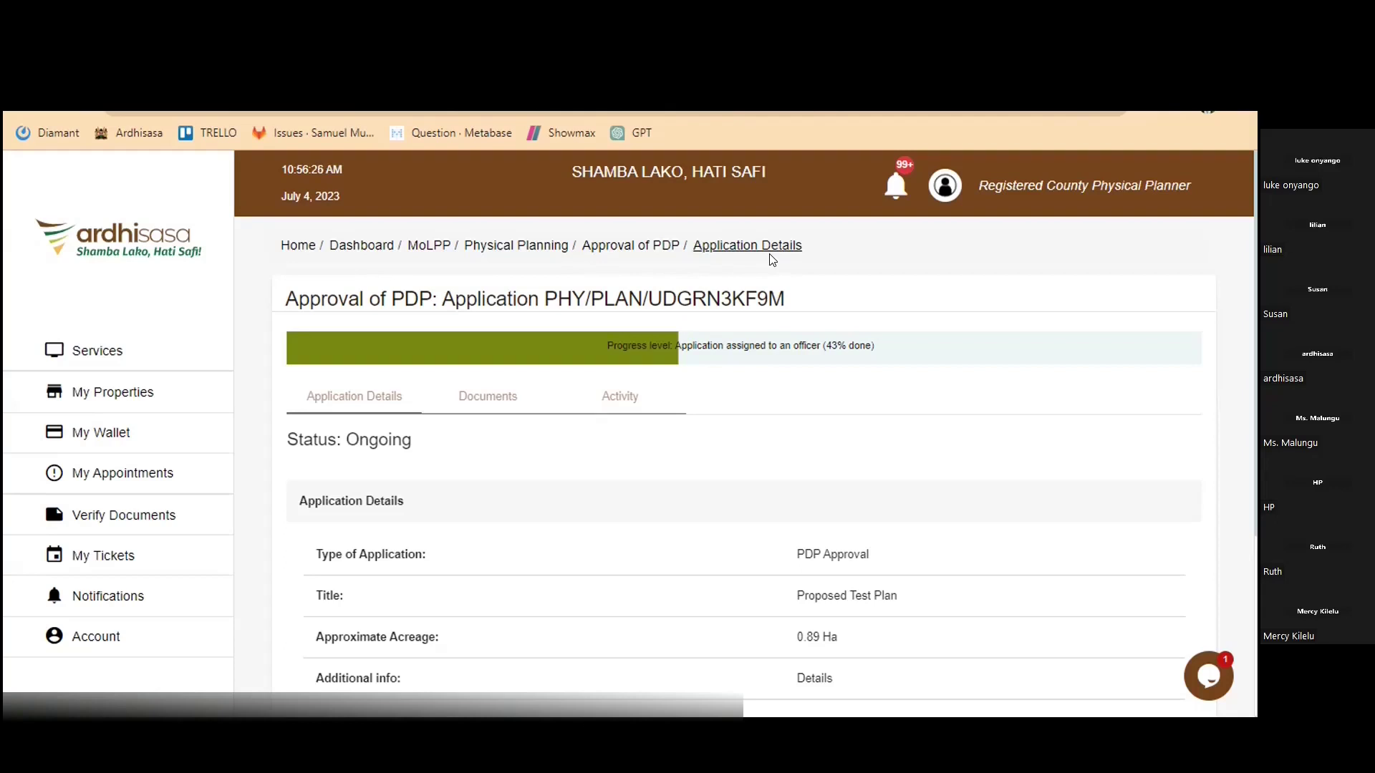
Open Approval of PDP from the Physical Planning services in the Services catalogue
{"action": "scroll", "coordinate": [863, 333], "scroll_direction": "down", "scroll_amount": 1}
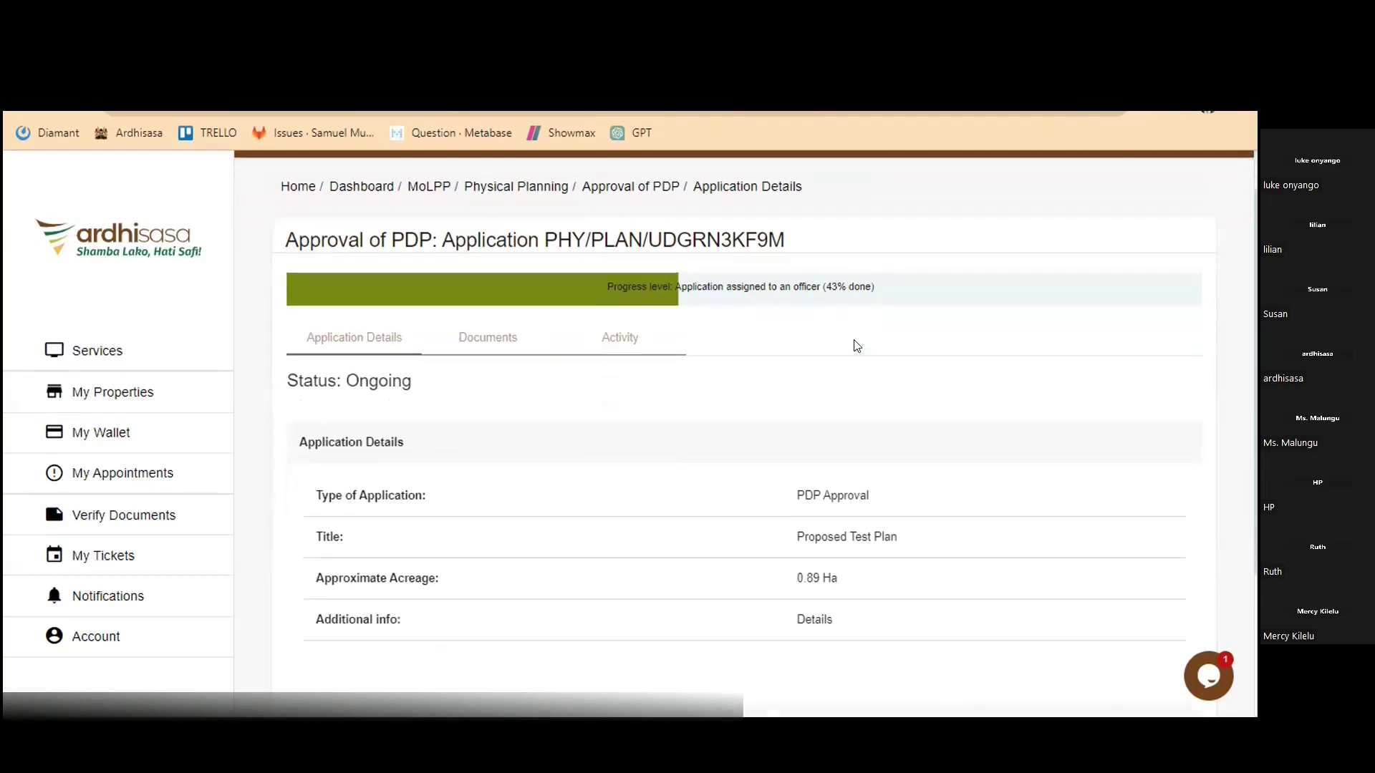
{"action": "scroll", "coordinate": [857, 346], "scroll_direction": "down", "scroll_amount": 3}
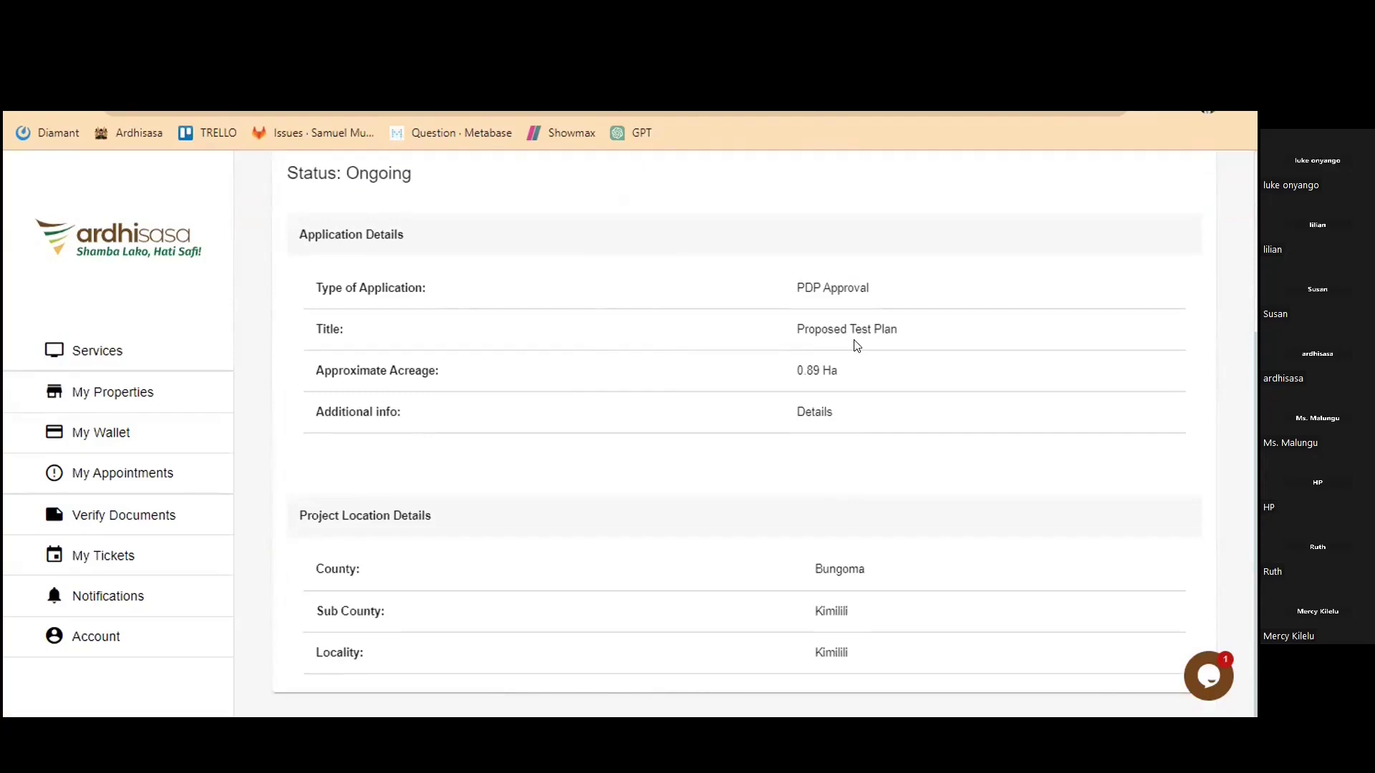
{"action": "scroll", "coordinate": [852, 358], "scroll_direction": "up", "scroll_amount": 2}
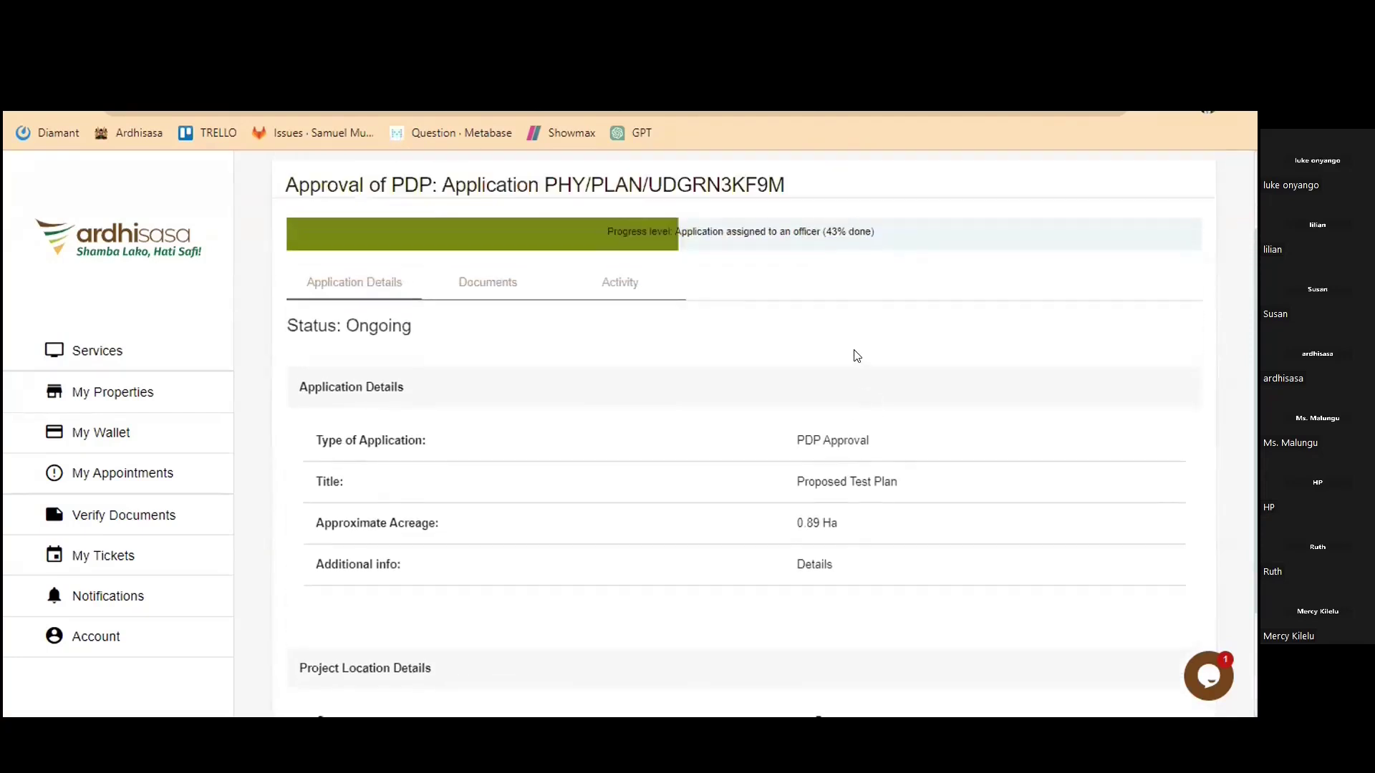
{"action": "scroll", "coordinate": [857, 355], "scroll_direction": "up", "scroll_amount": 2}
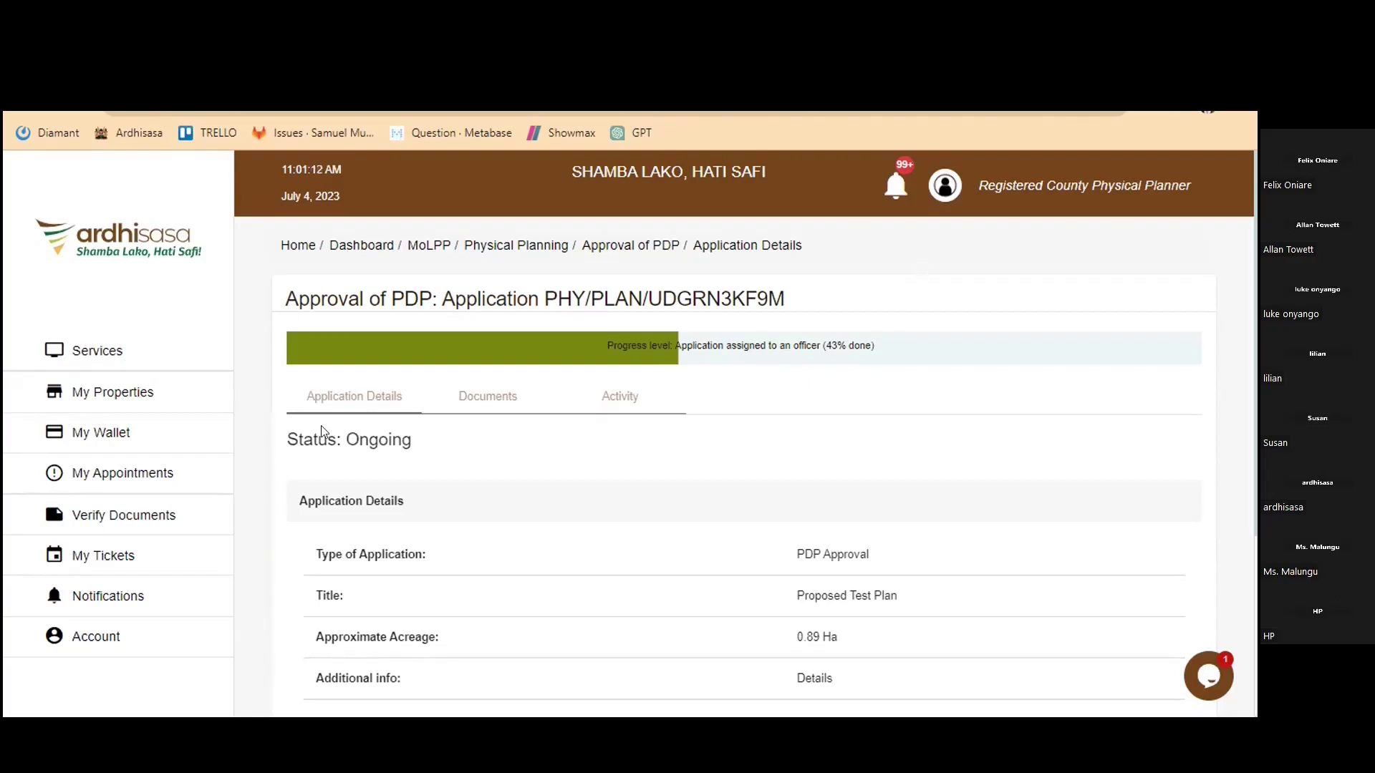
{"action": "left_click", "coordinate": [131, 353]}
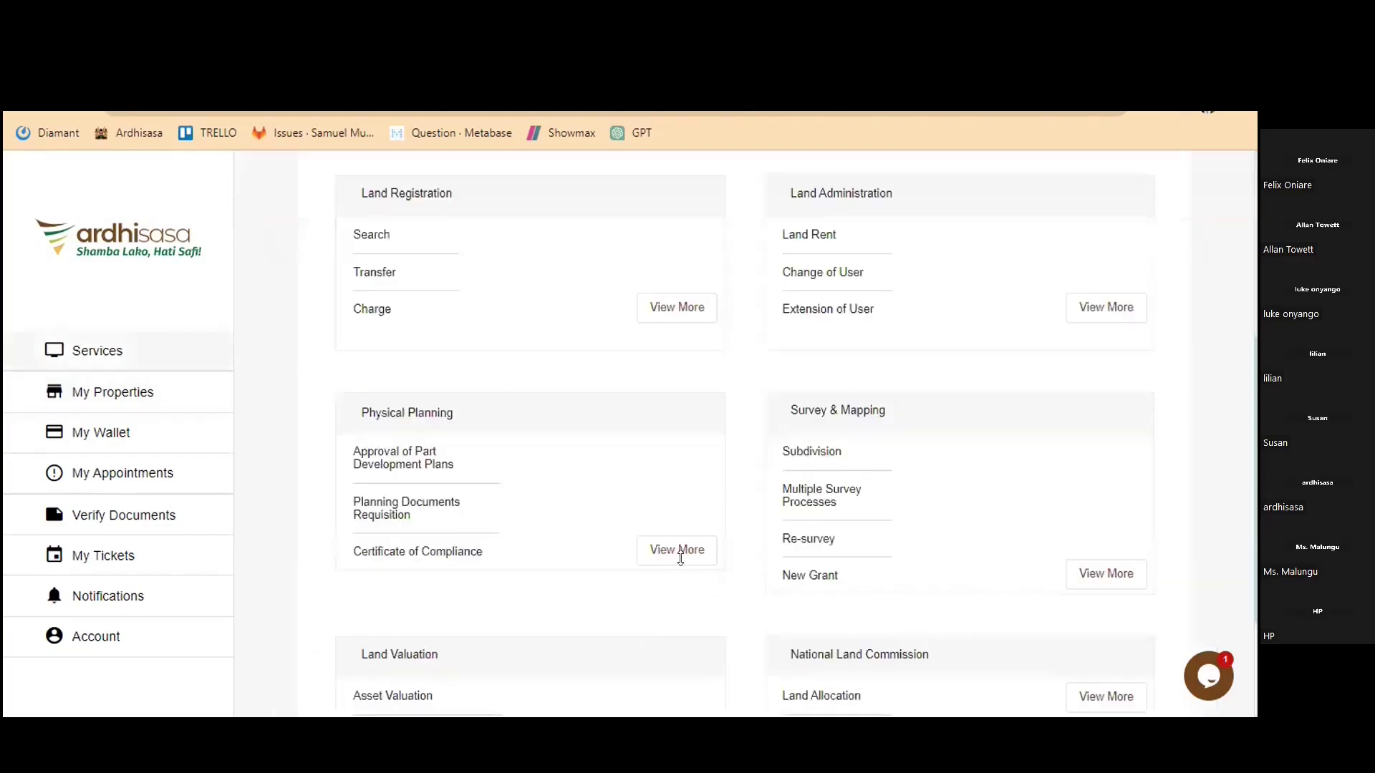
{"action": "left_click", "coordinate": [679, 552]}
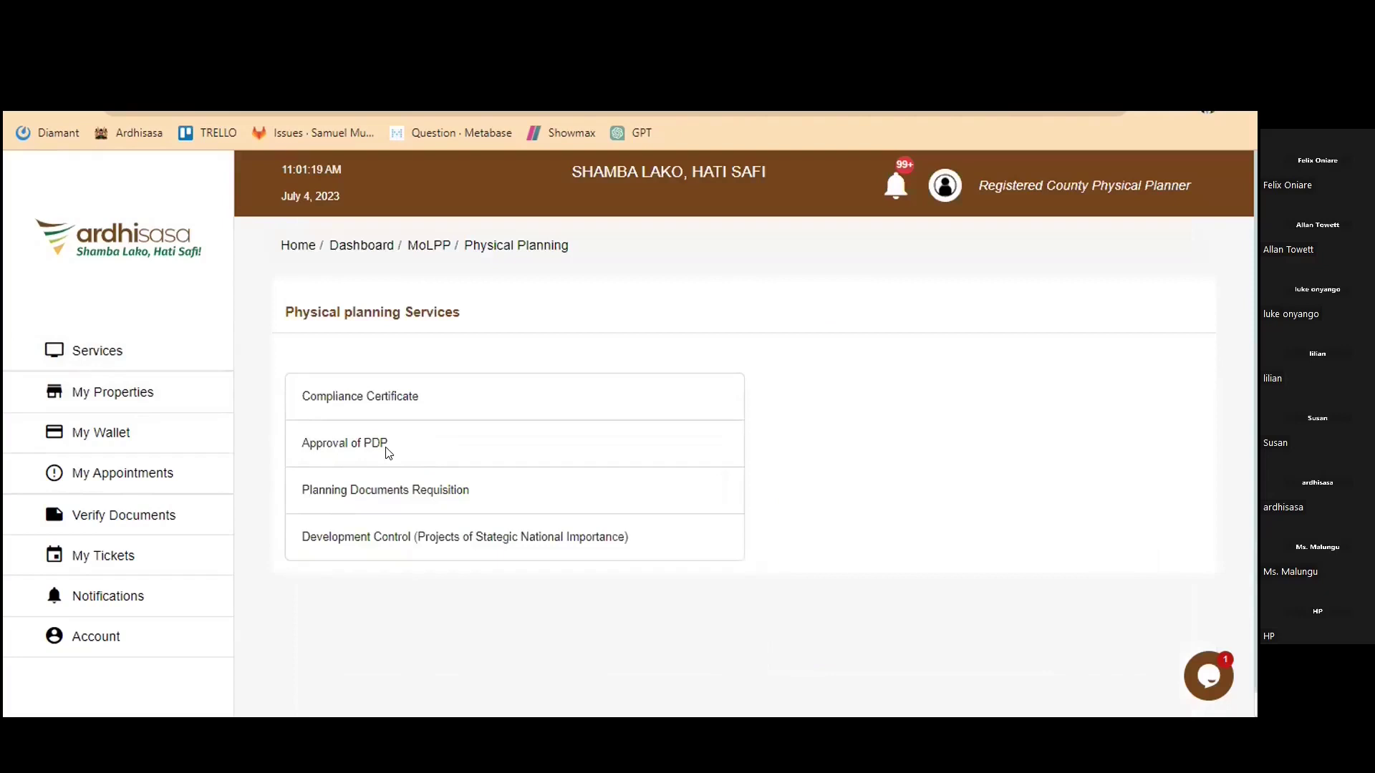
{"action": "left_click", "coordinate": [387, 448]}
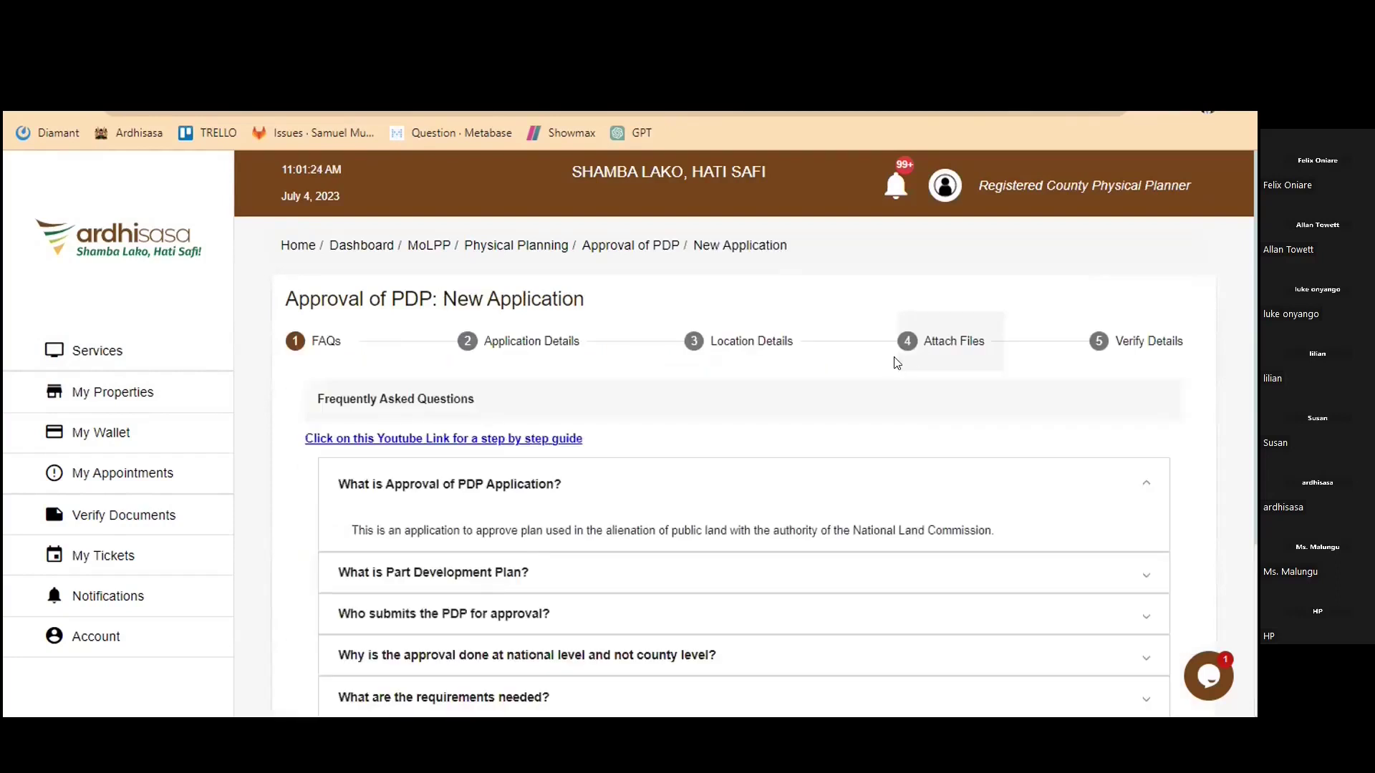
Jump to step 4, Attach Files, to list the required PDP documents
{"action": "left_click", "coordinate": [896, 364]}
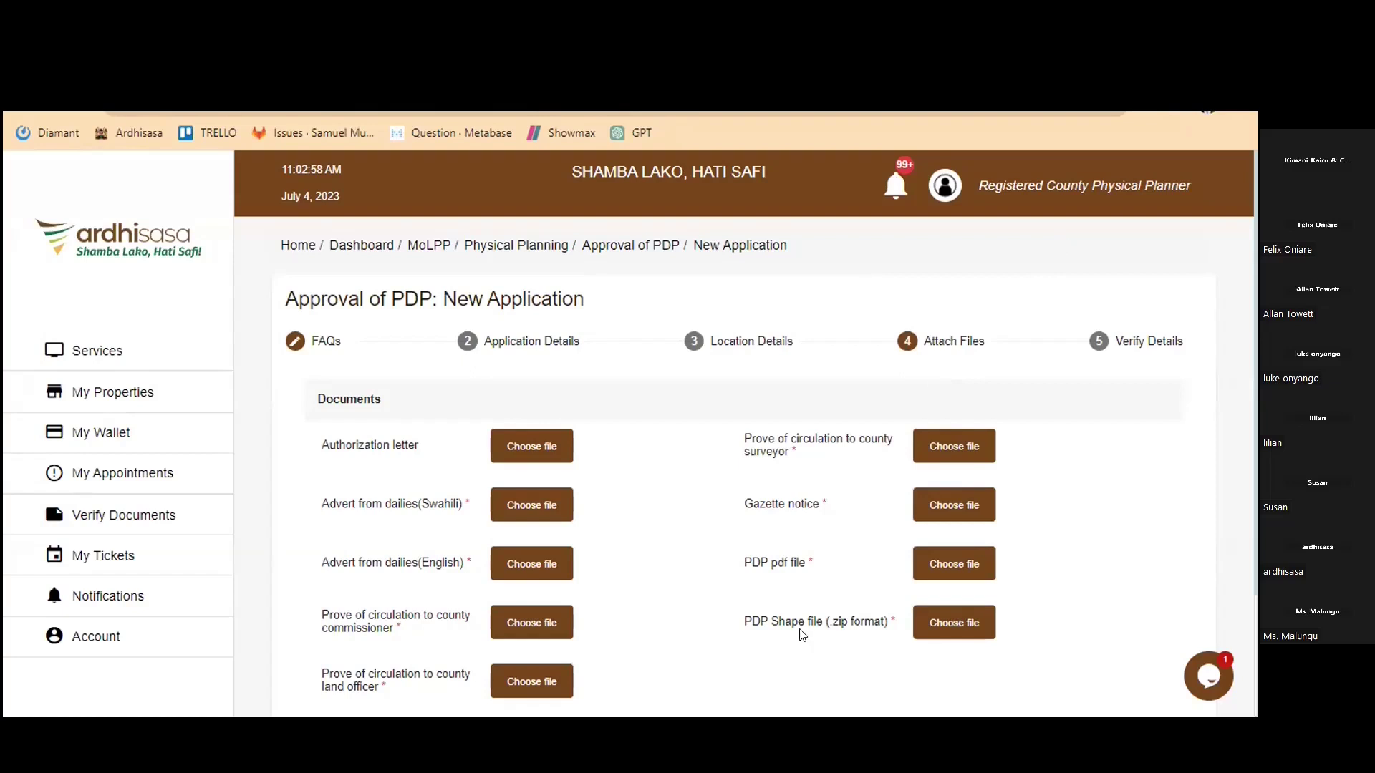
{"action": "triple_click", "coordinate": [798, 498]}
{"action": "left_click_drag", "start_coordinate": [797, 498], "coordinate": [798, 498]}
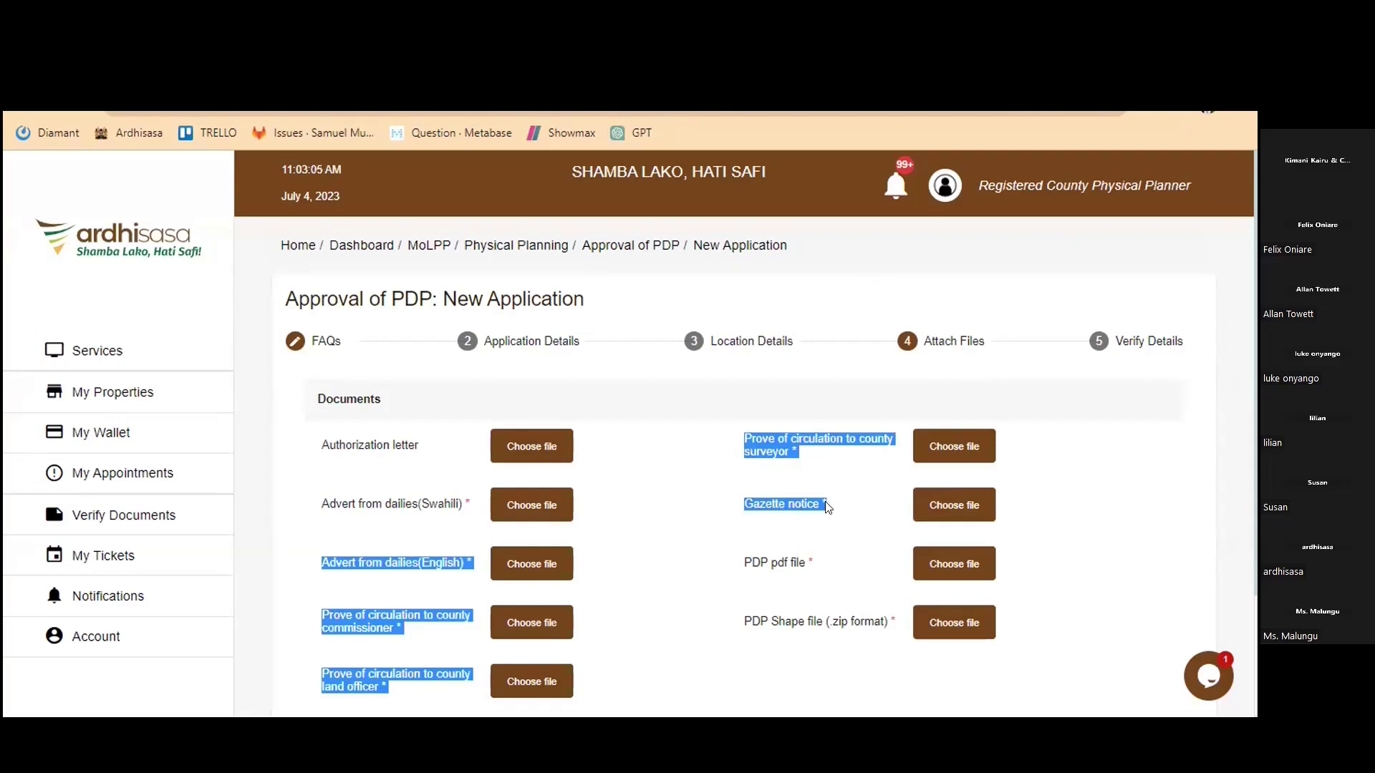
{"action": "left_click", "coordinate": [805, 501]}
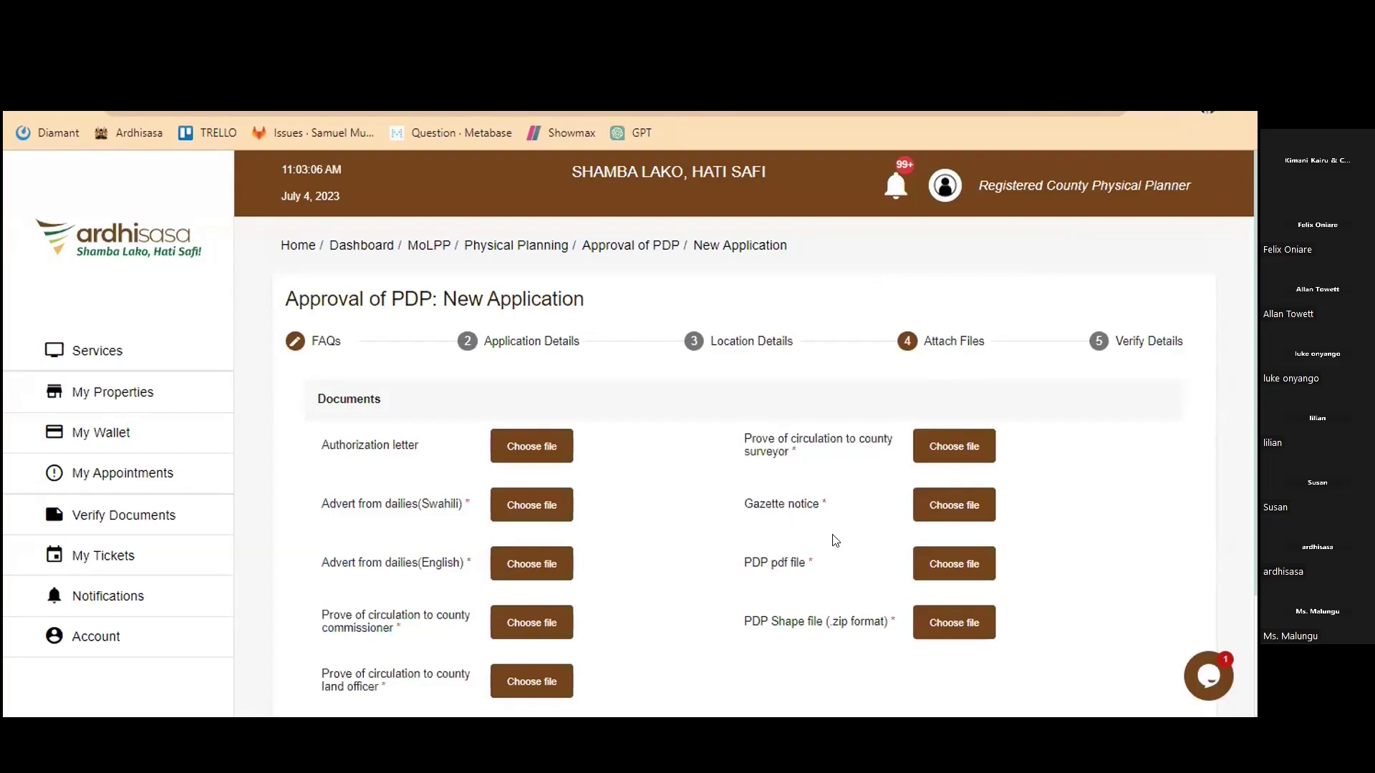
{"action": "left_click_drag", "start_coordinate": [832, 546], "coordinate": [759, 505]}
{"action": "left_click", "coordinate": [818, 507]}
{"action": "left_click", "coordinate": [859, 510]}
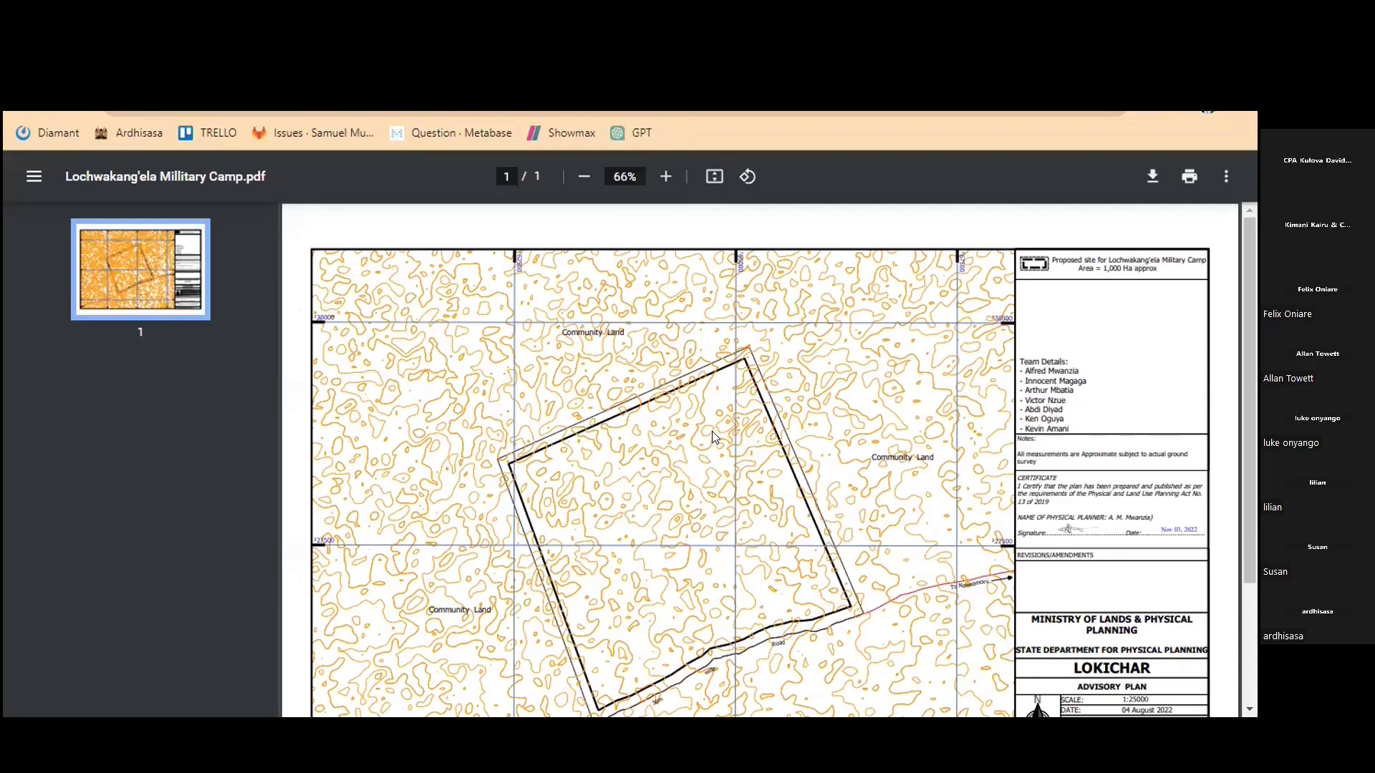
Fit the map page and scroll to the title block's certification and approval section
{"action": "key", "text": "ctrl+backslash"}
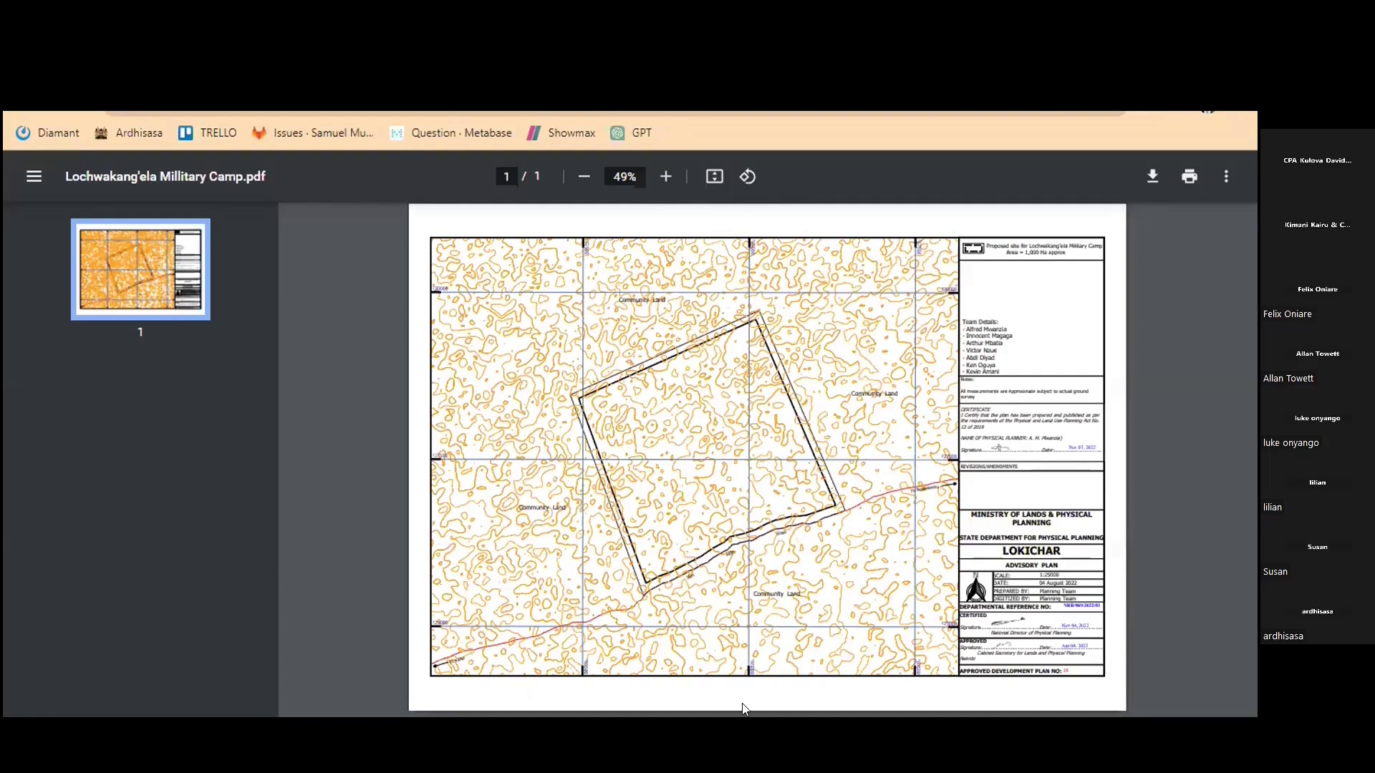
{"action": "scroll", "coordinate": [820, 583], "scroll_direction": "up", "scroll_amount": 2}
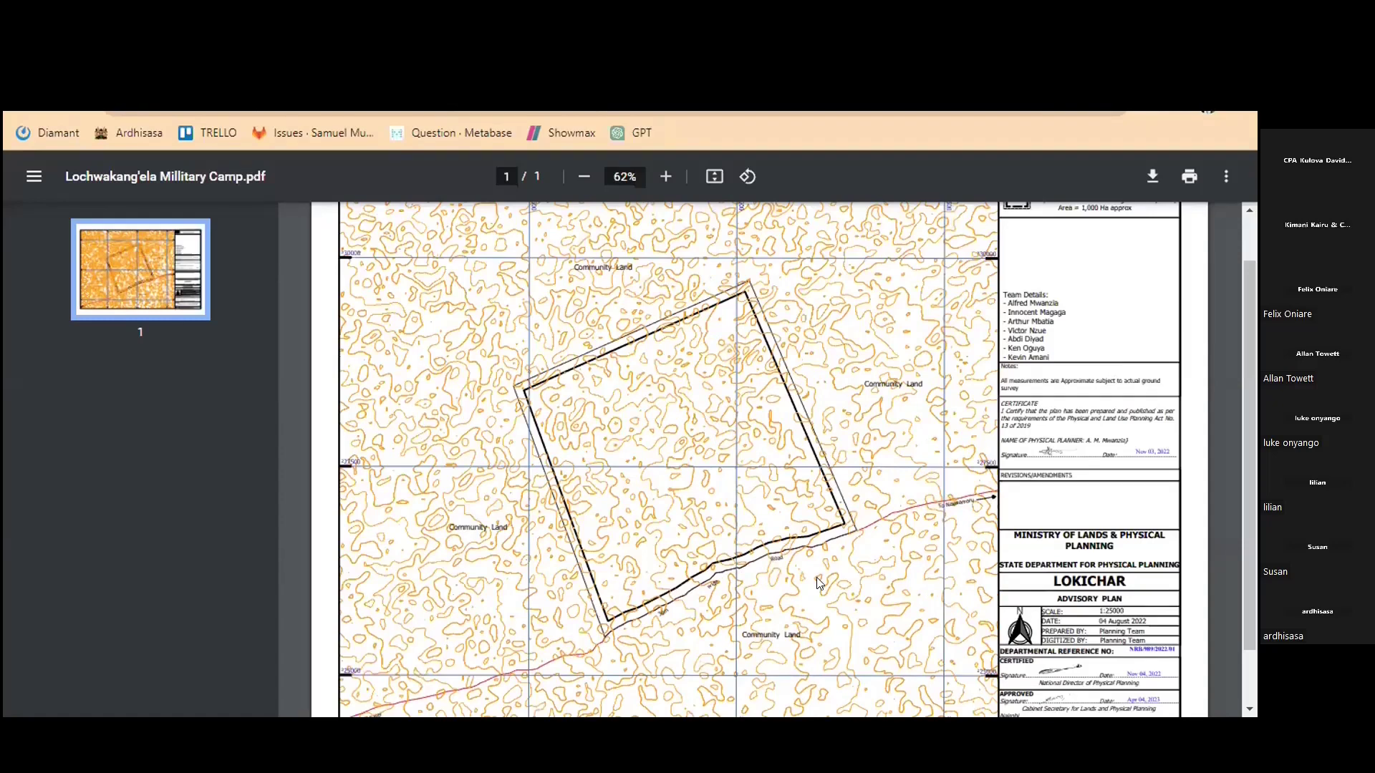
{"action": "scroll", "coordinate": [820, 584], "scroll_direction": "up", "scroll_amount": 3}
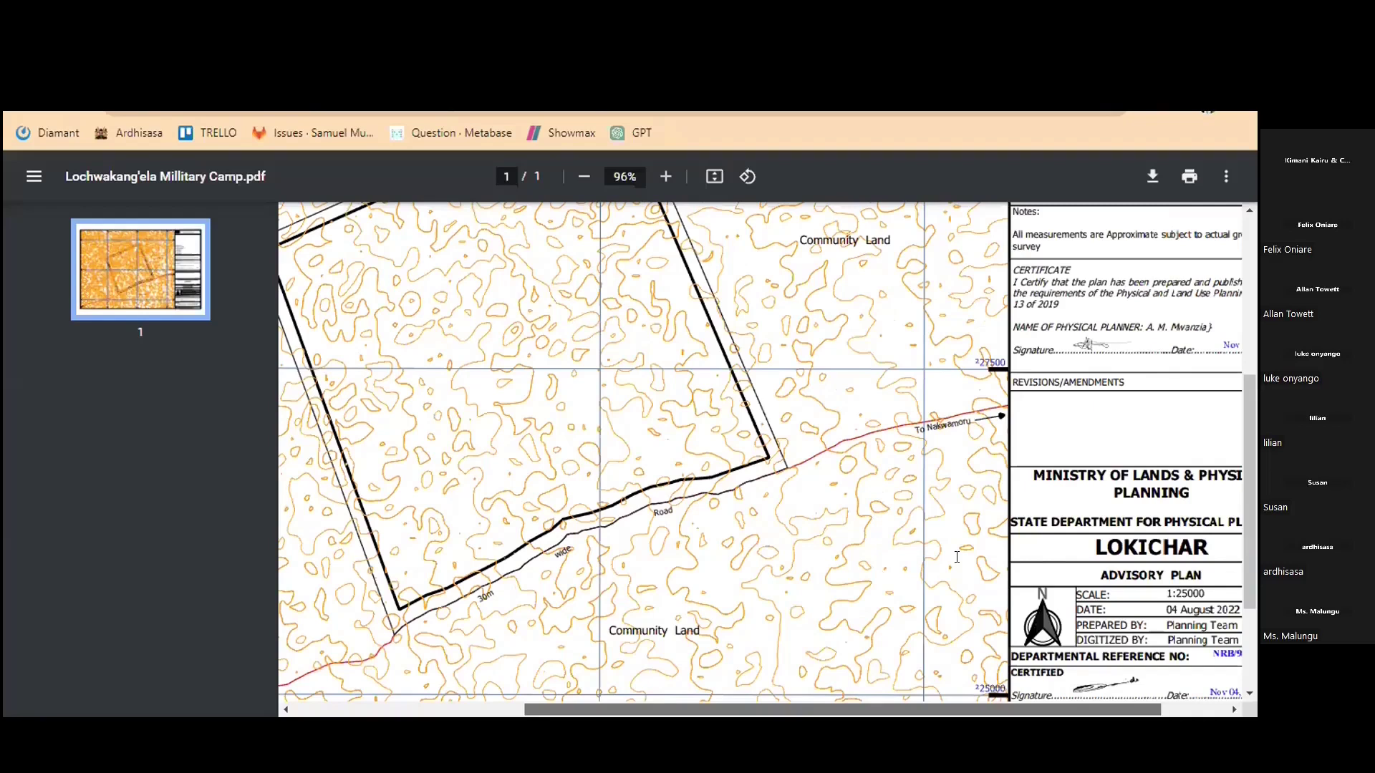
{"action": "scroll", "coordinate": [956, 557], "scroll_direction": "down", "scroll_amount": 1}
{"action": "scroll", "coordinate": [957, 557], "scroll_direction": "right", "scroll_amount": 1}
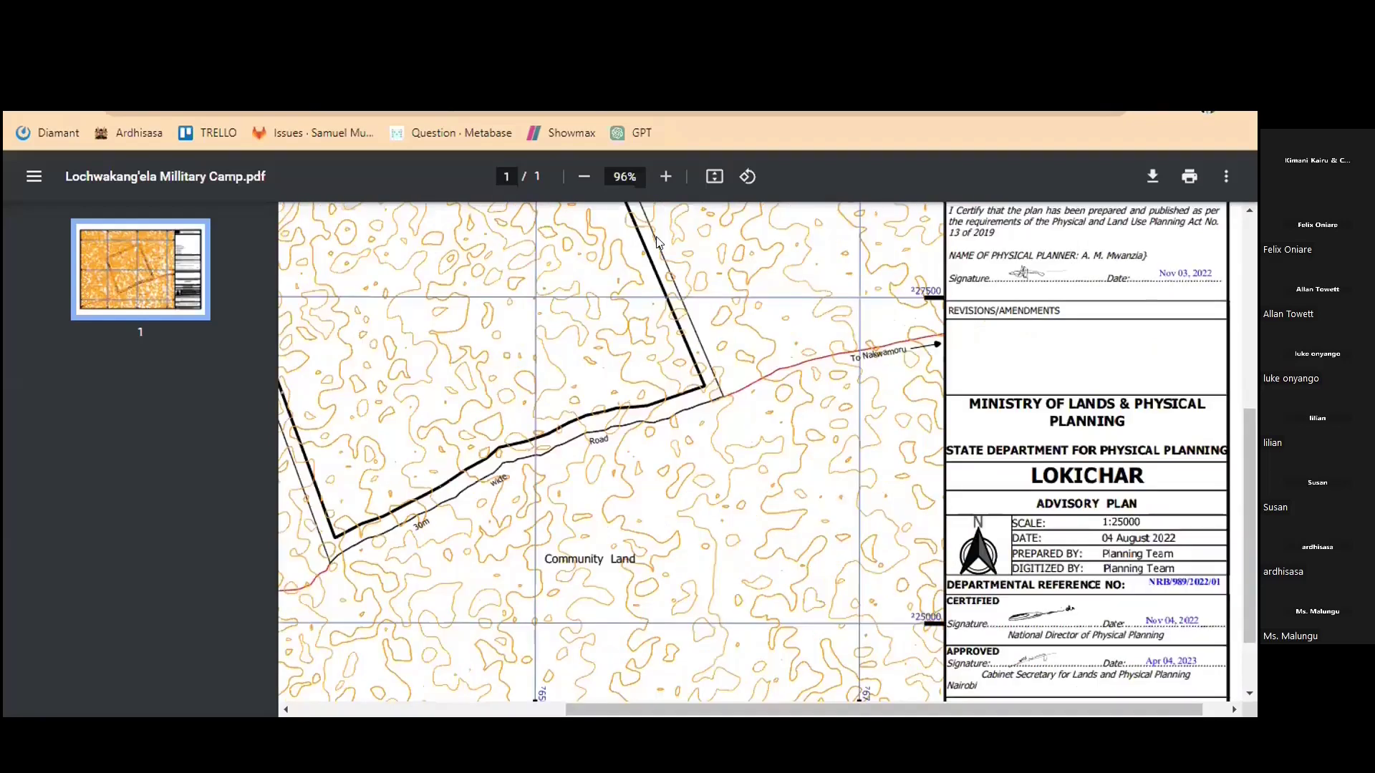
{"action": "scroll", "coordinate": [973, 534], "scroll_direction": "down", "scroll_amount": 2}
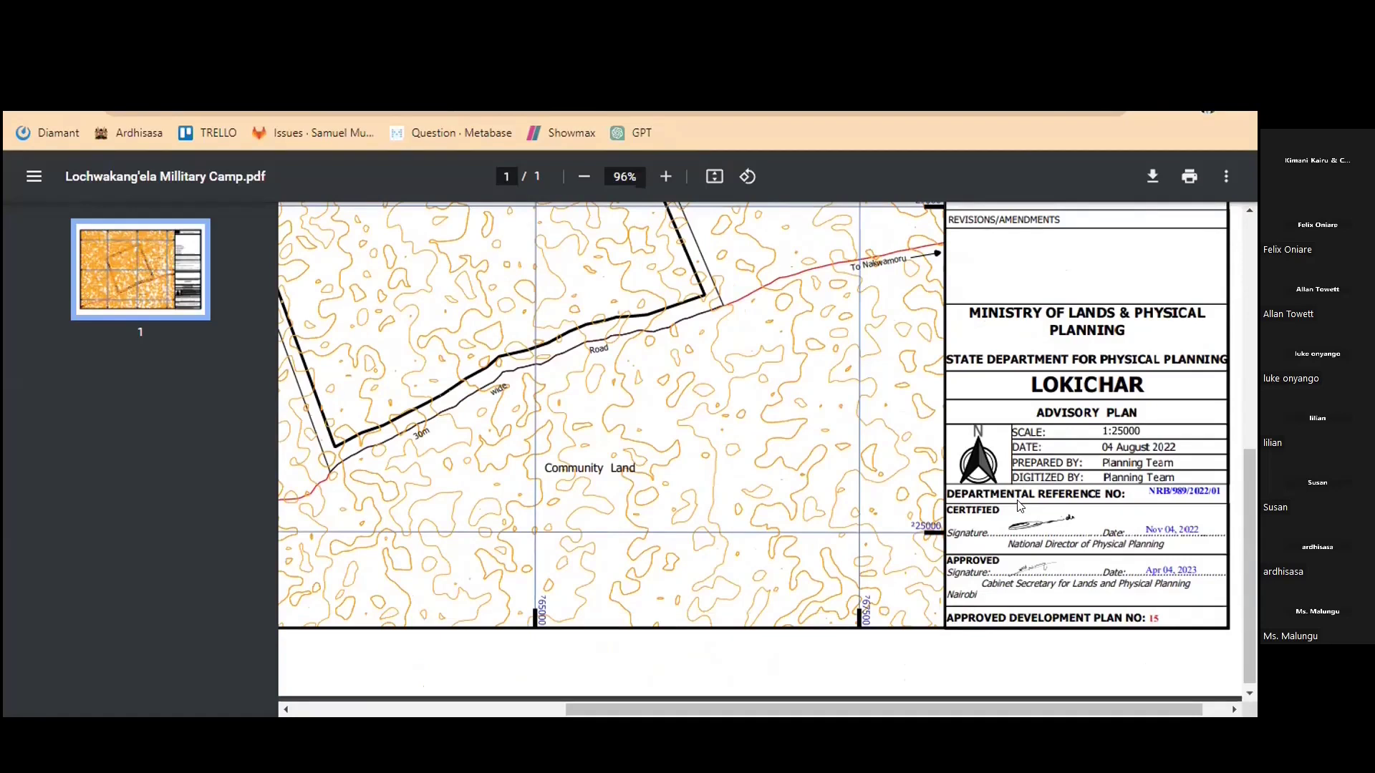
{"action": "scroll", "coordinate": [1019, 505], "scroll_direction": "up", "scroll_amount": 2}
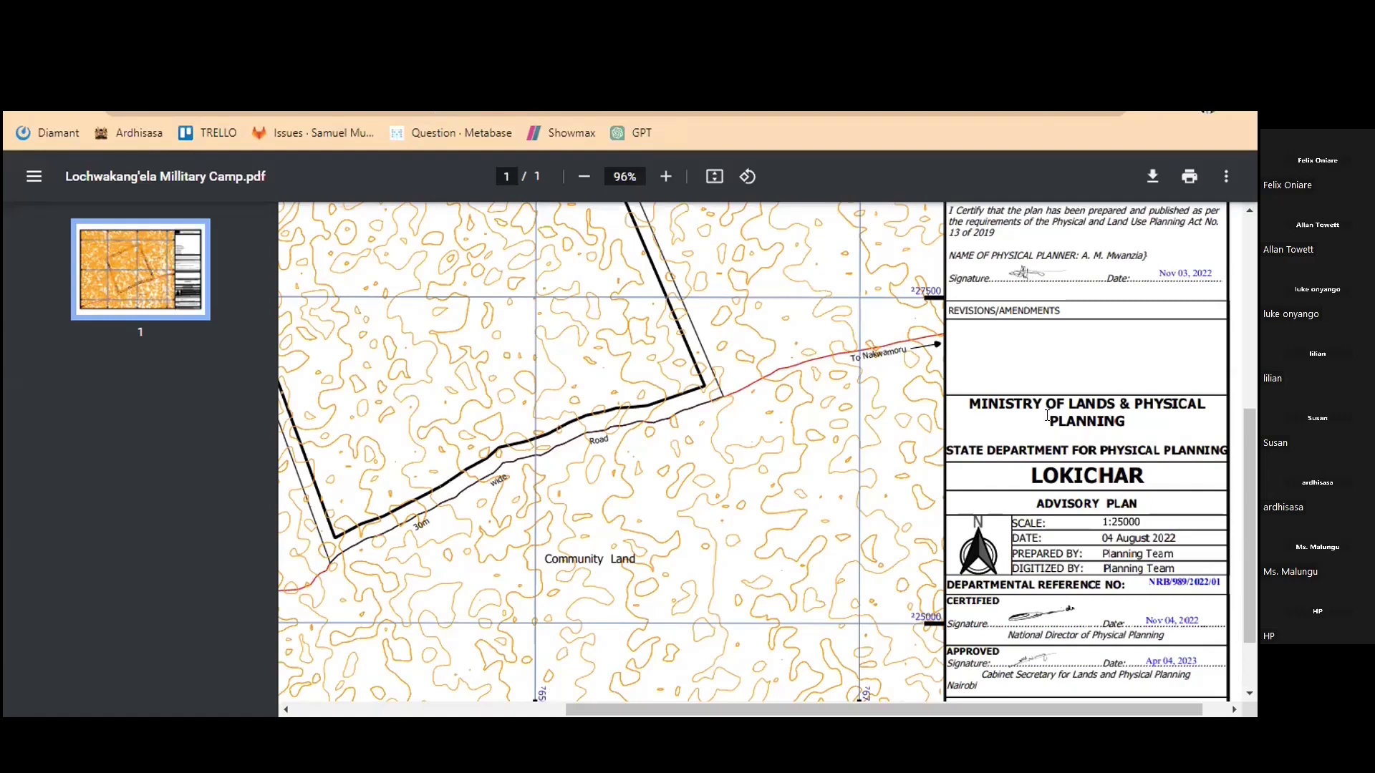
Scroll to the bottom of the Lokichar plan to show the plan number and camp boundary
{"action": "scroll", "coordinate": [1046, 416], "scroll_direction": "down", "scroll_amount": 2}
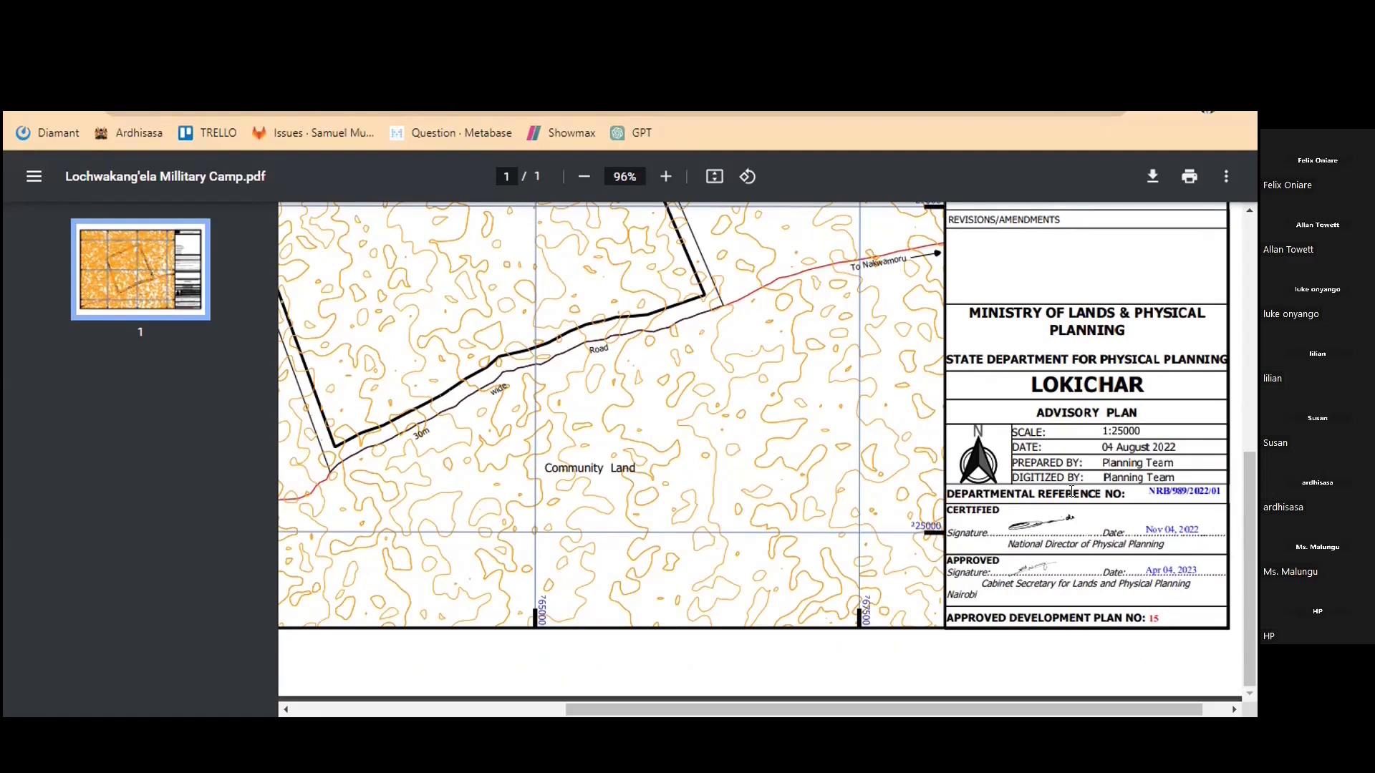
{"action": "scroll", "coordinate": [1071, 491], "scroll_direction": "down", "scroll_amount": 3}
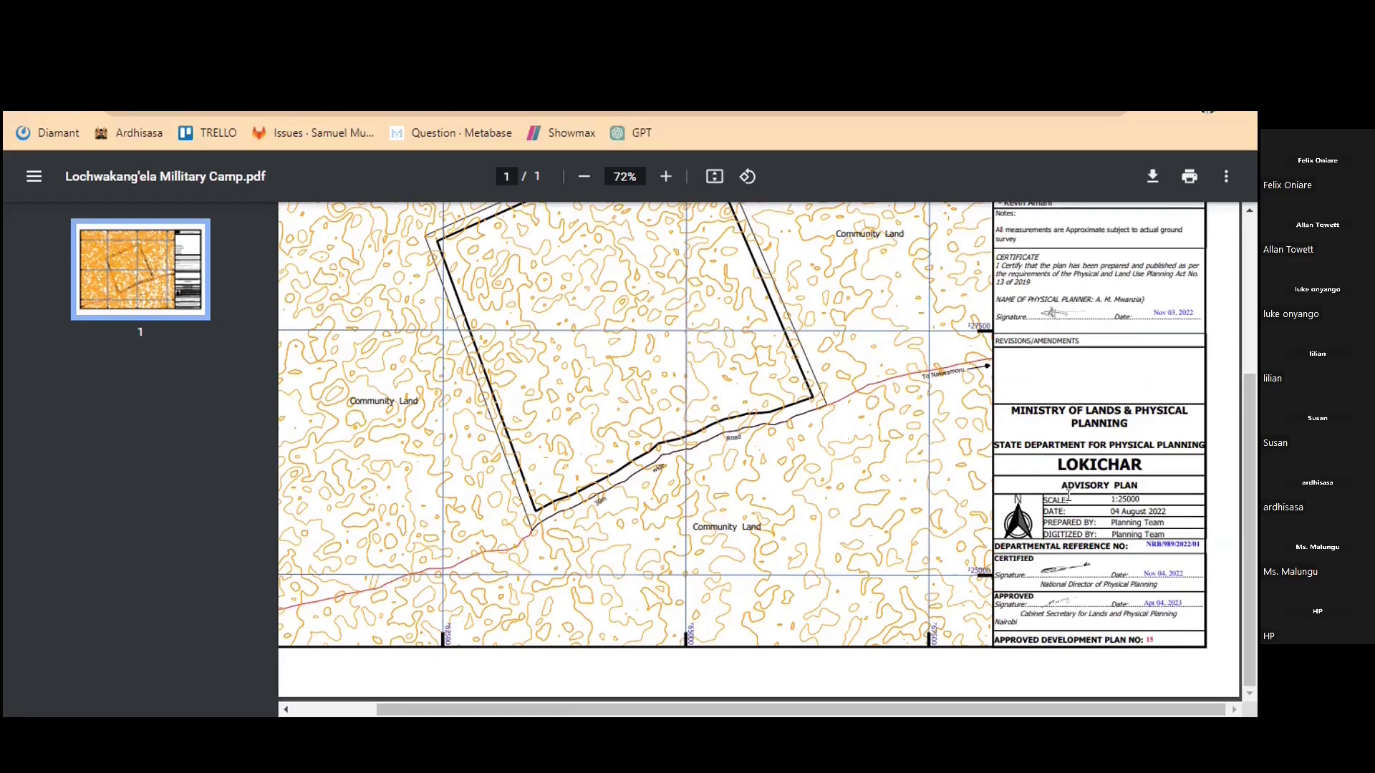
{"action": "scroll", "coordinate": [1158, 497], "scroll_direction": "down", "scroll_amount": 2}
Finish scanning the Lochwakang'ela camp plan, then close the PDF tab to return to the application
{"action": "scroll", "coordinate": [1107, 520], "scroll_direction": "down", "scroll_amount": 2}
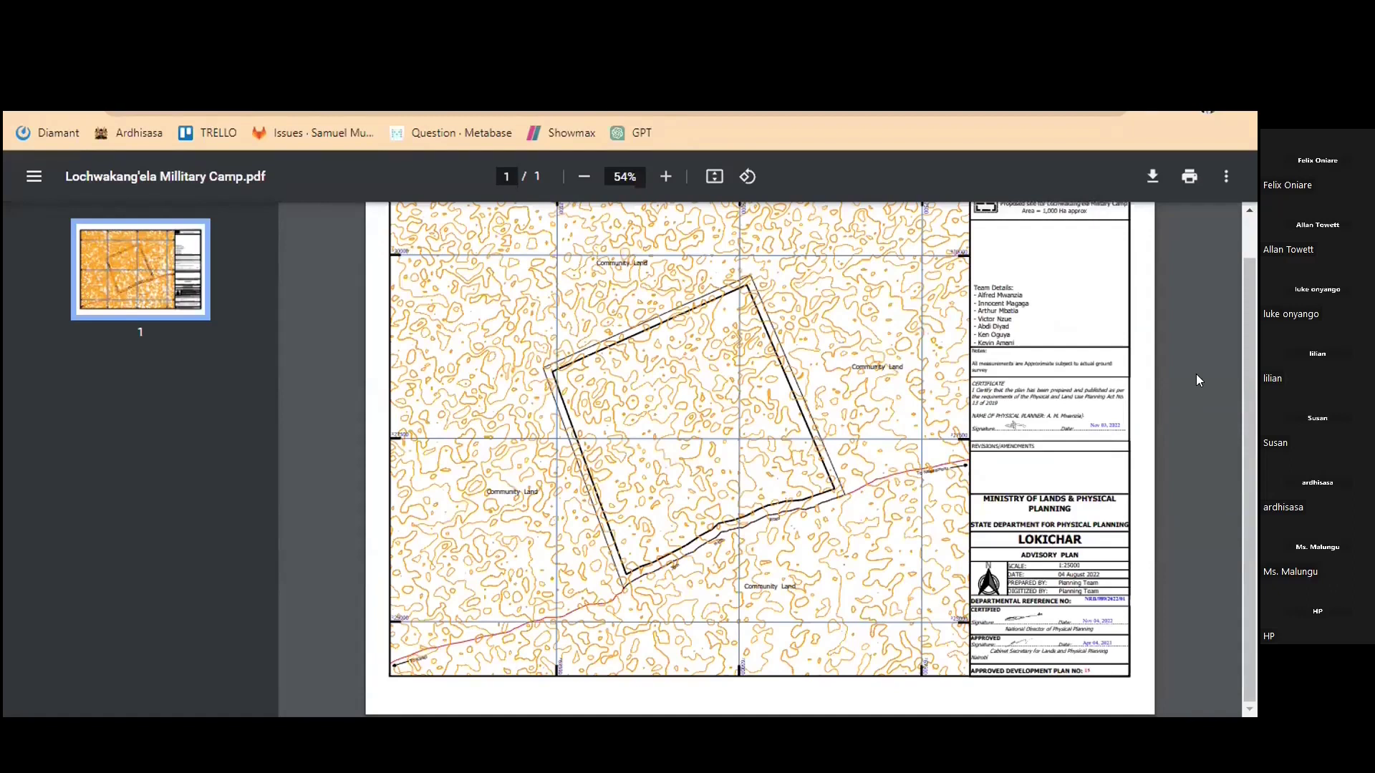
{"action": "scroll", "coordinate": [1197, 375], "scroll_direction": "up", "scroll_amount": 1}
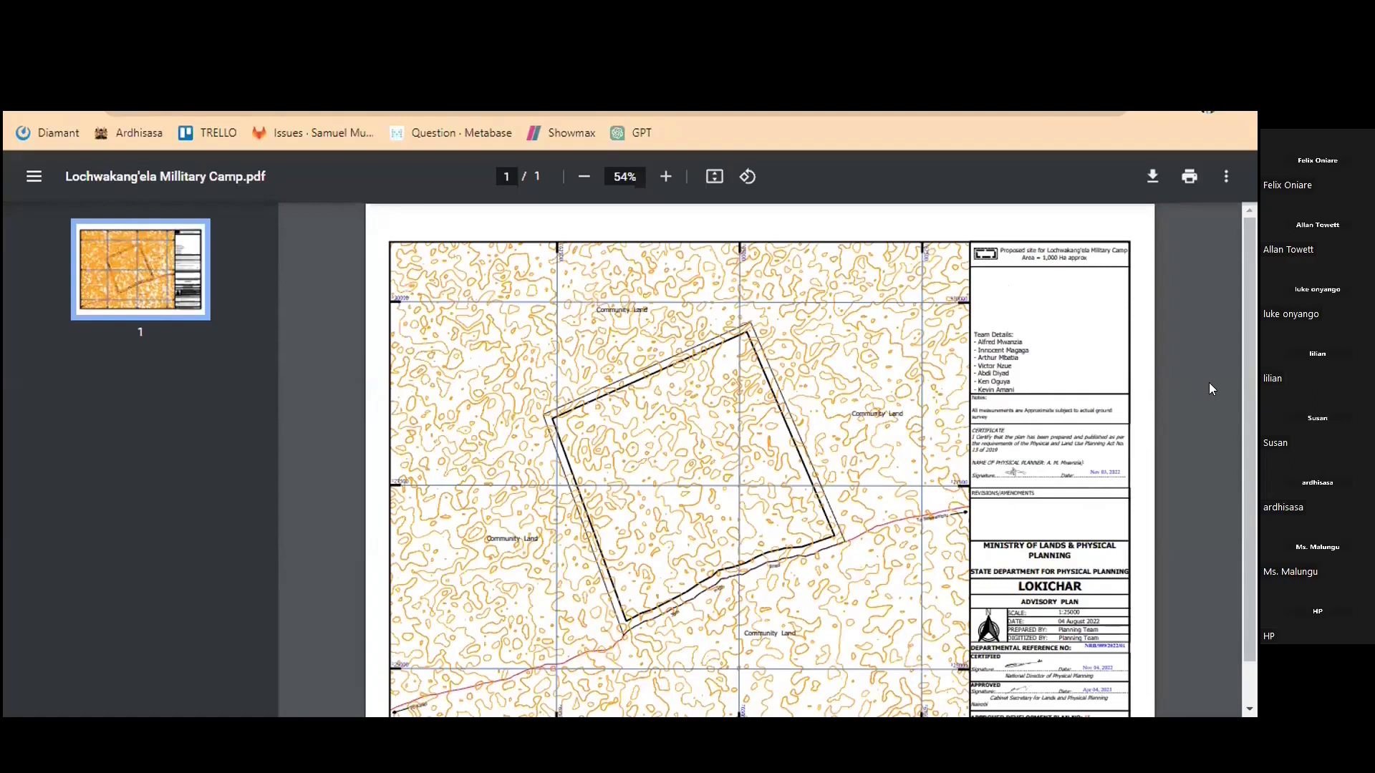
{"action": "scroll", "coordinate": [1211, 394], "scroll_direction": "down", "scroll_amount": 1}
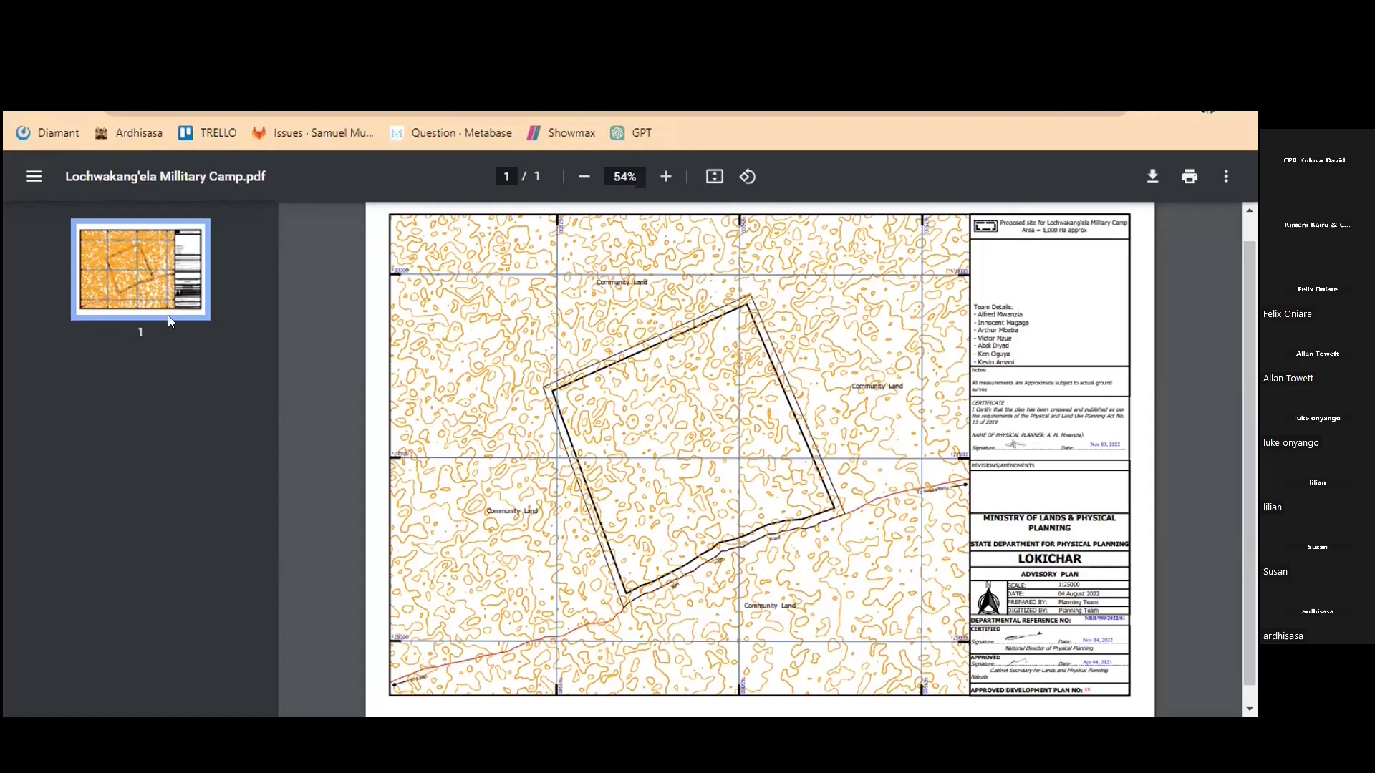
{"action": "key", "text": "ctrl+w"}
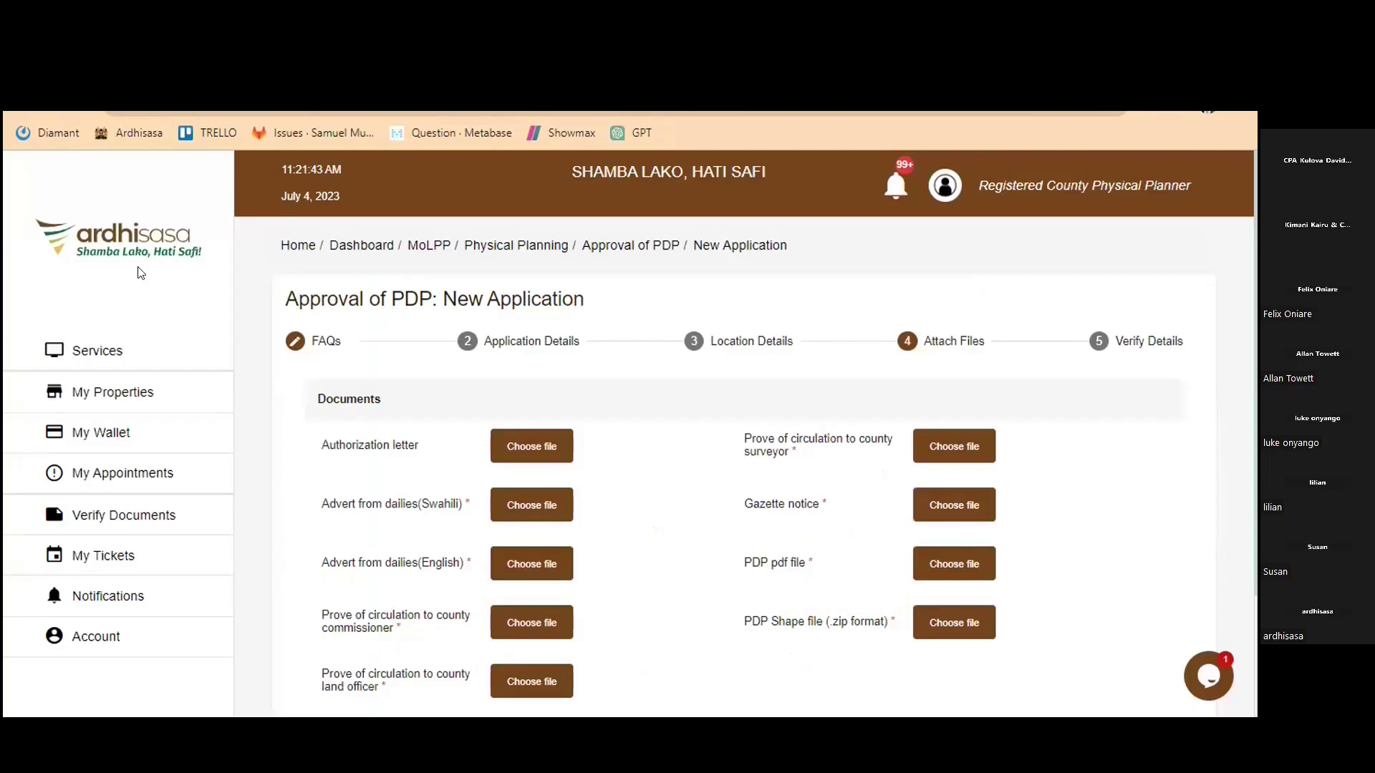
Go to the Ardhisasa home page via the sidebar logo
{"action": "left_click", "coordinate": [201, 283]}
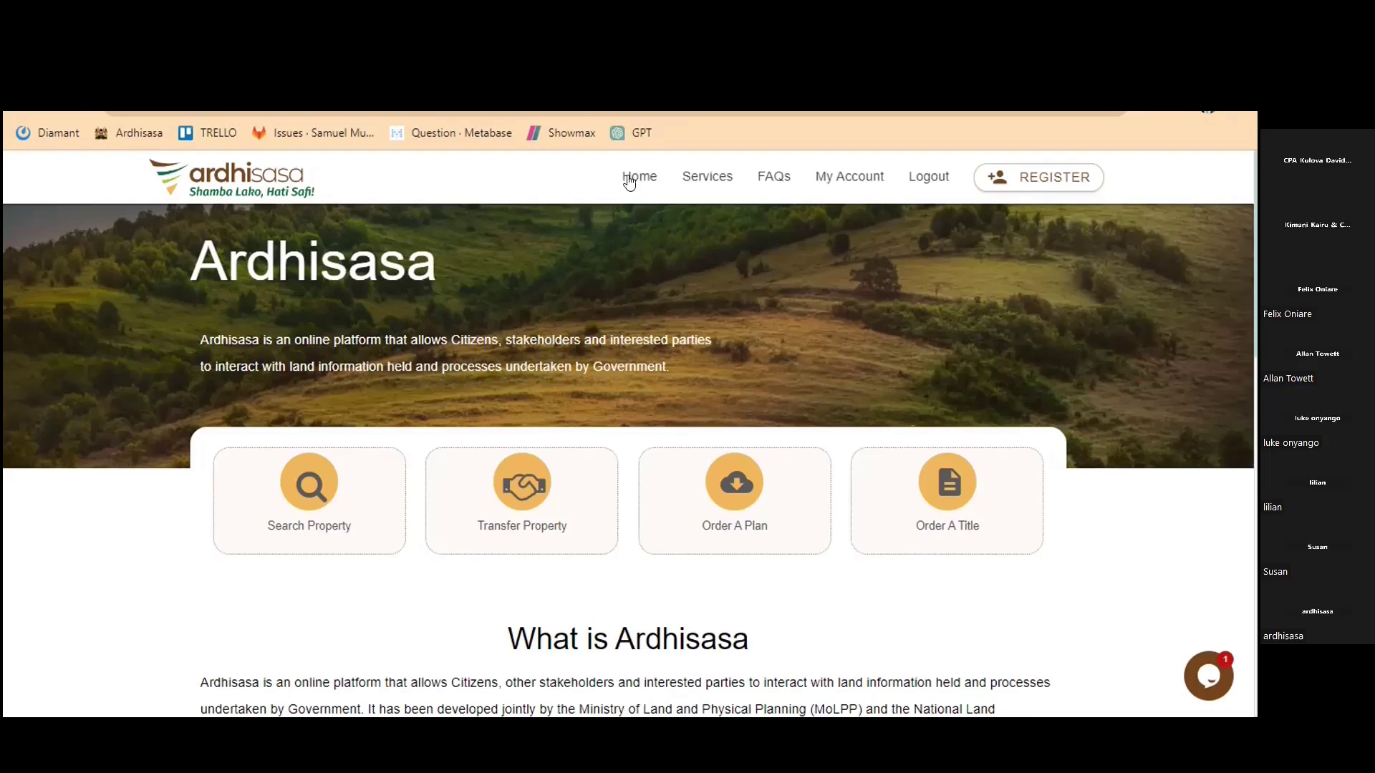
Open the Approval of PDP Applications list from My Account's Physical planning services
{"action": "left_click", "coordinate": [836, 184]}
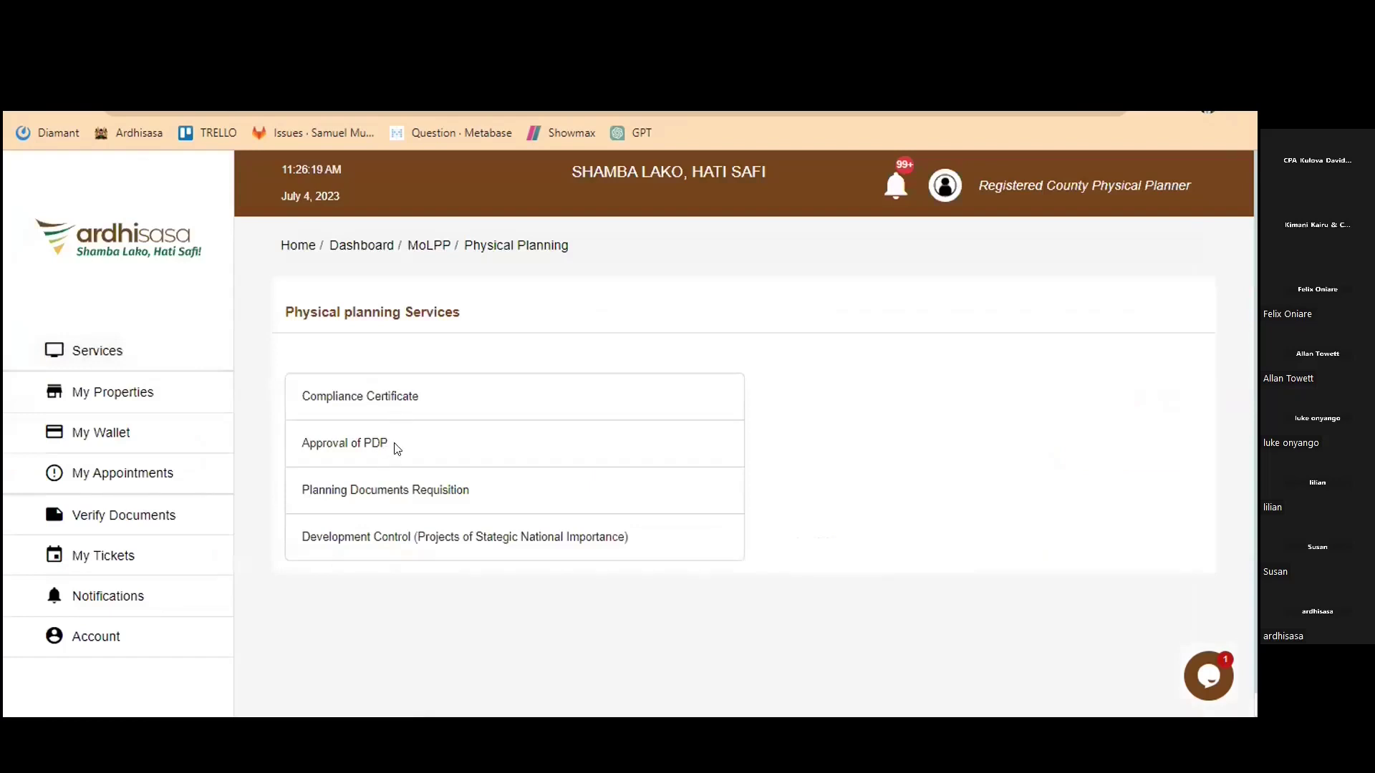
{"action": "left_click", "coordinate": [397, 449]}
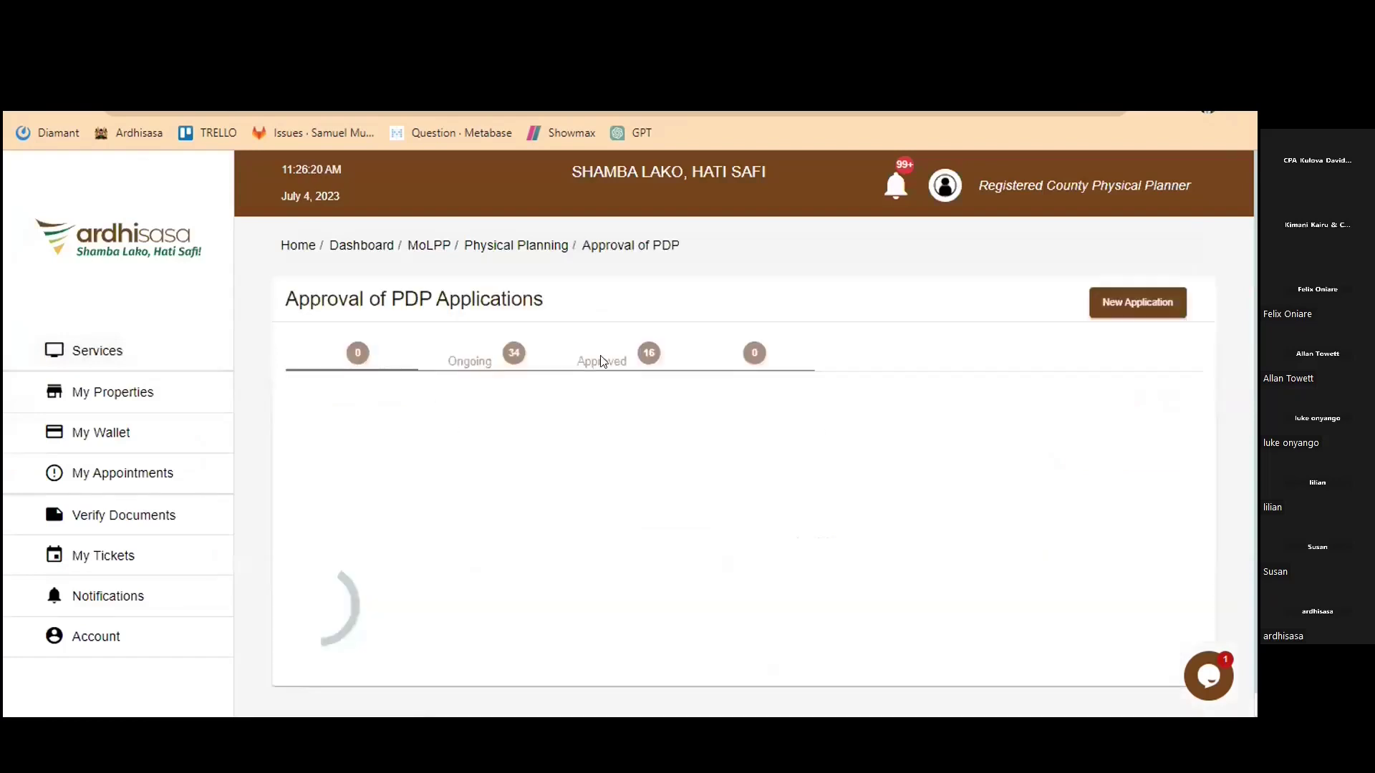